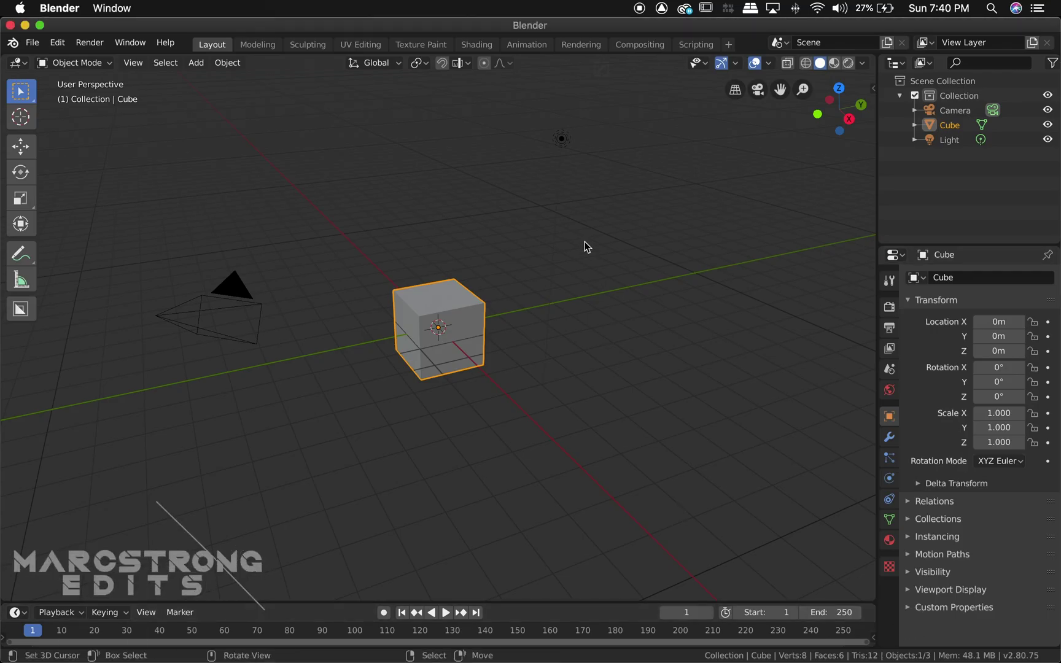
Delete the default cube.
{"action": "right_click", "coordinate": [95, 206]}
{"action": "left_click", "coordinate": [20, 146]}
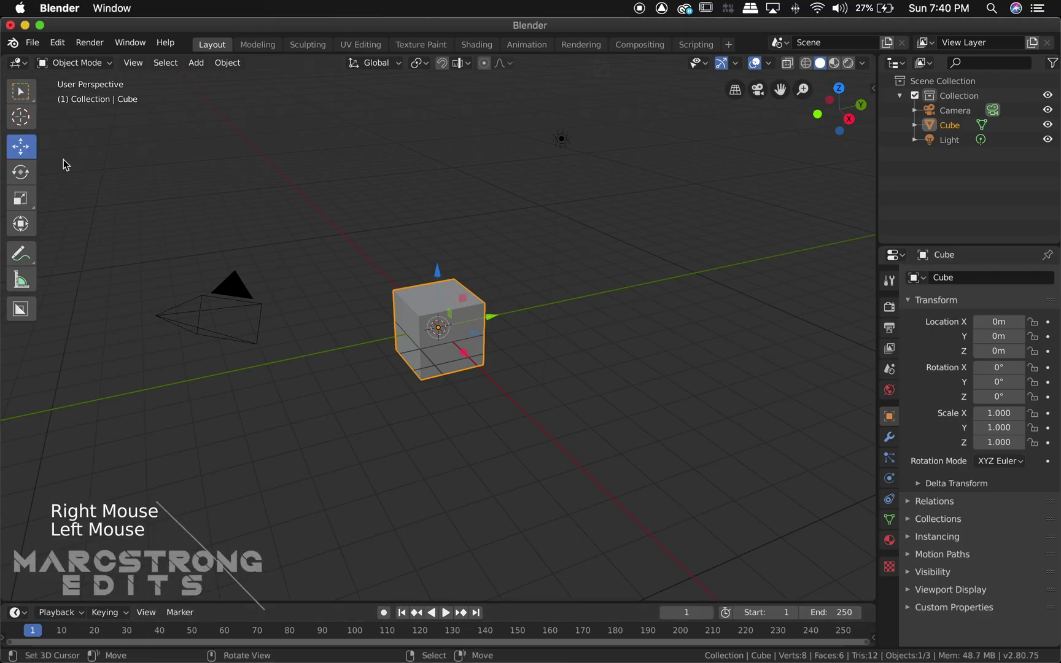
{"action": "key", "text": "x"}
{"action": "left_click", "coordinate": [394, 278]}
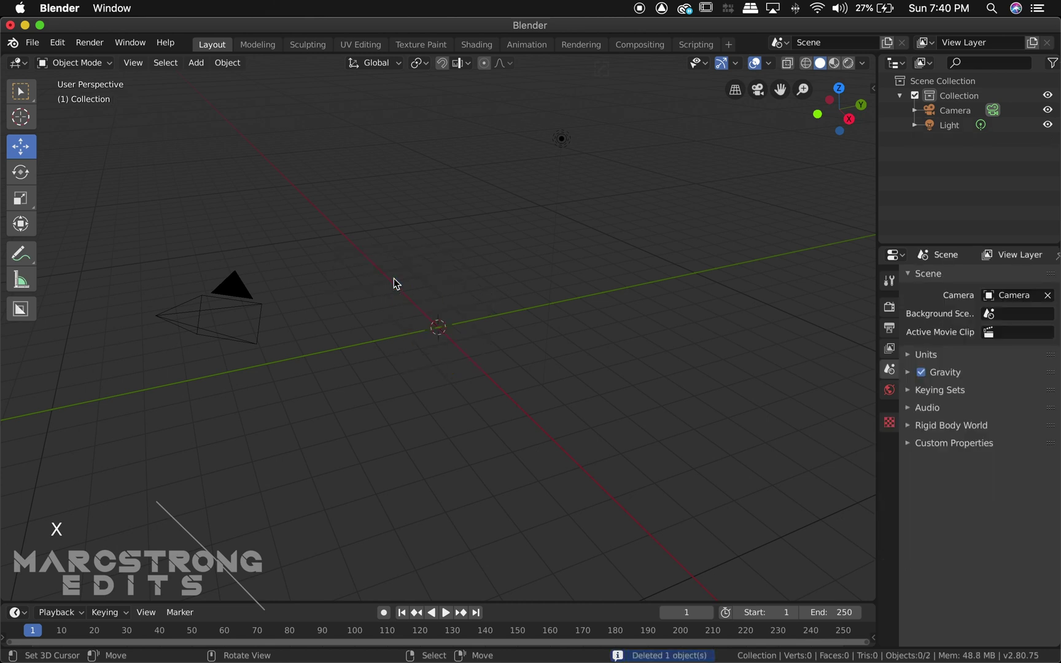
Switch to top view and add a text object at the origin.
{"action": "key", "text": "KP_7"}
{"action": "key", "text": "shift+a"}
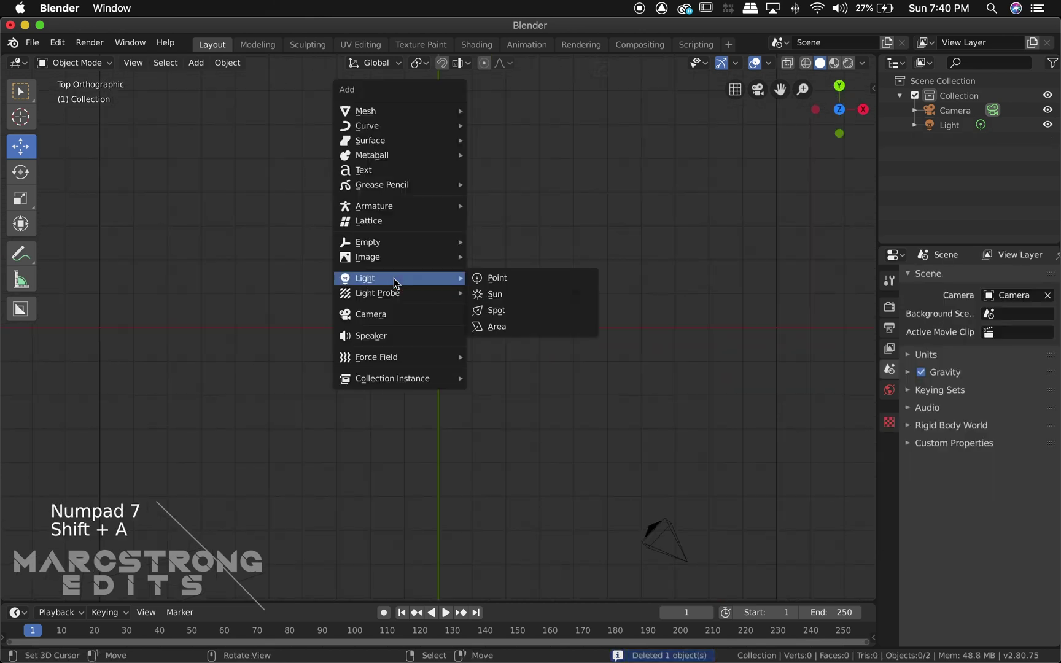
{"action": "left_click", "coordinate": [390, 169]}
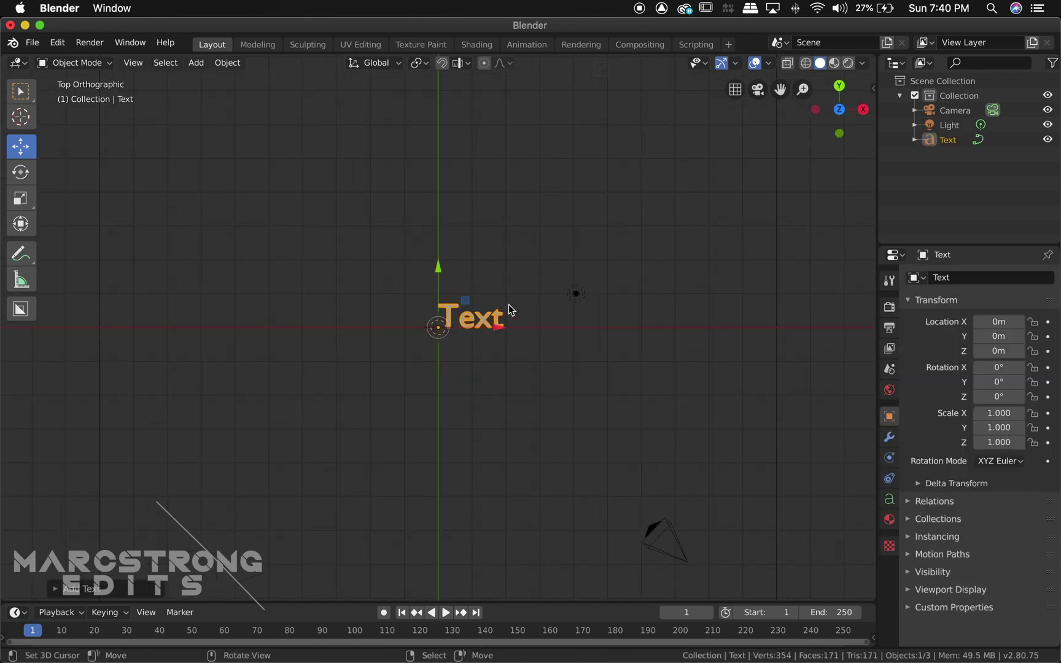
{"action": "scroll", "coordinate": [658, 272], "scroll_direction": "up", "scroll_amount": 3}
{"action": "scroll", "coordinate": [481, 272], "scroll_direction": "up", "scroll_amount": 1}
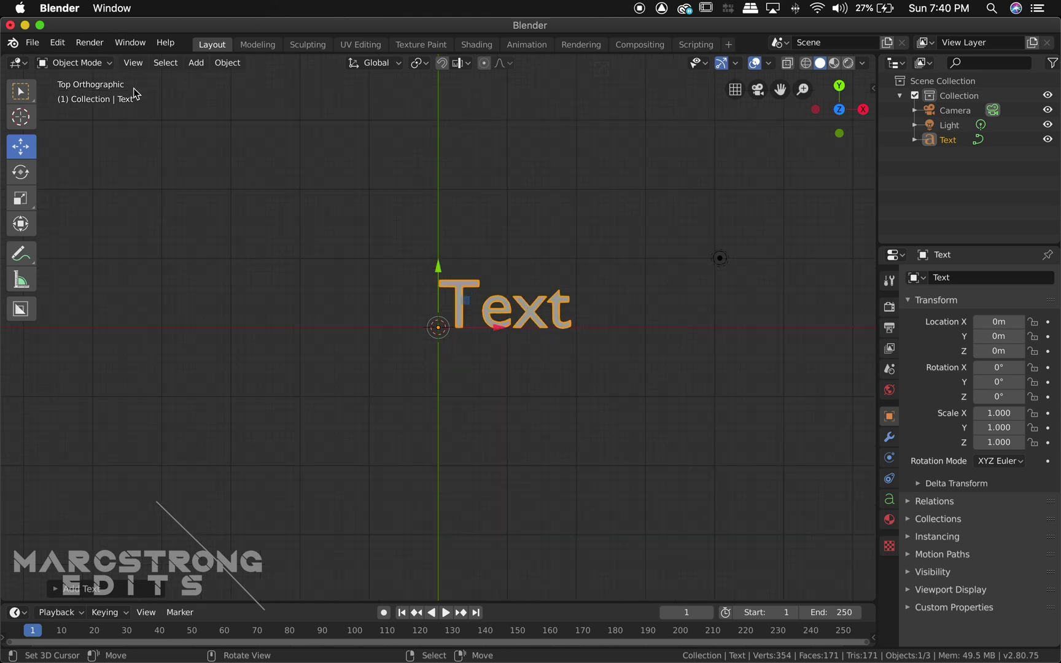
Replace the placeholder text with GUARDIANS and return to Object Mode.
{"action": "left_click", "coordinate": [100, 61]}
{"action": "left_click", "coordinate": [86, 97]}
{"action": "key", "text": "BackSpace"}
{"action": "key", "text": "BackSpace"}
{"action": "key", "text": "BackSpace"}
{"action": "key", "text": "BackSpace"}
{"action": "key", "text": "BackSpace"}
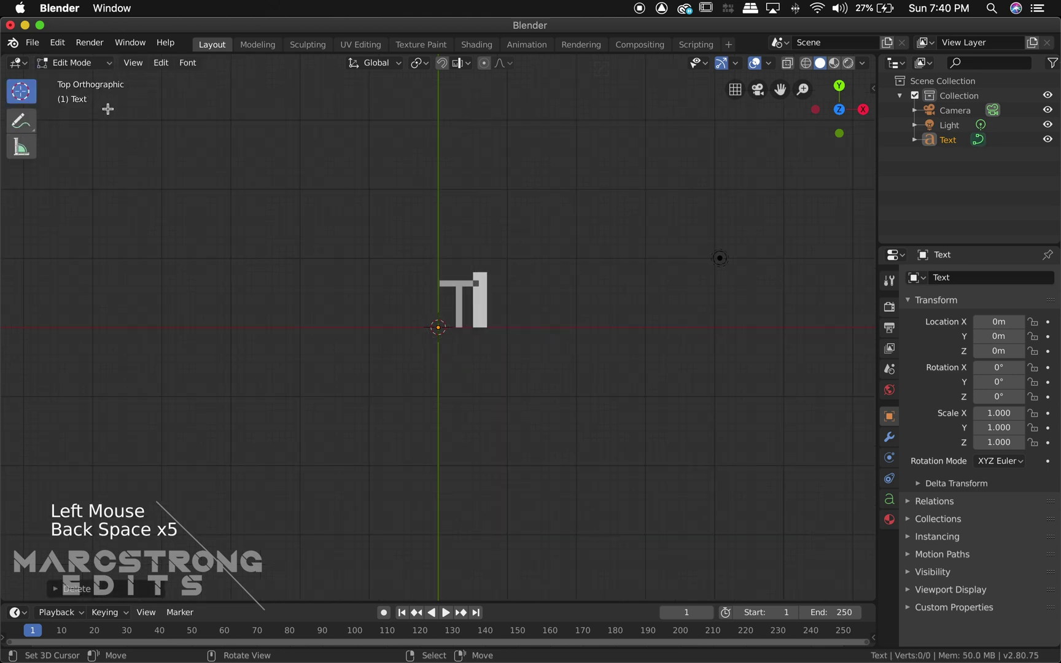
{"action": "key", "text": "BackSpace"}
{"action": "key", "text": "BackSpace"}
{"action": "key", "text": "BackSpace"}
{"action": "type", "text": "GUARD"}
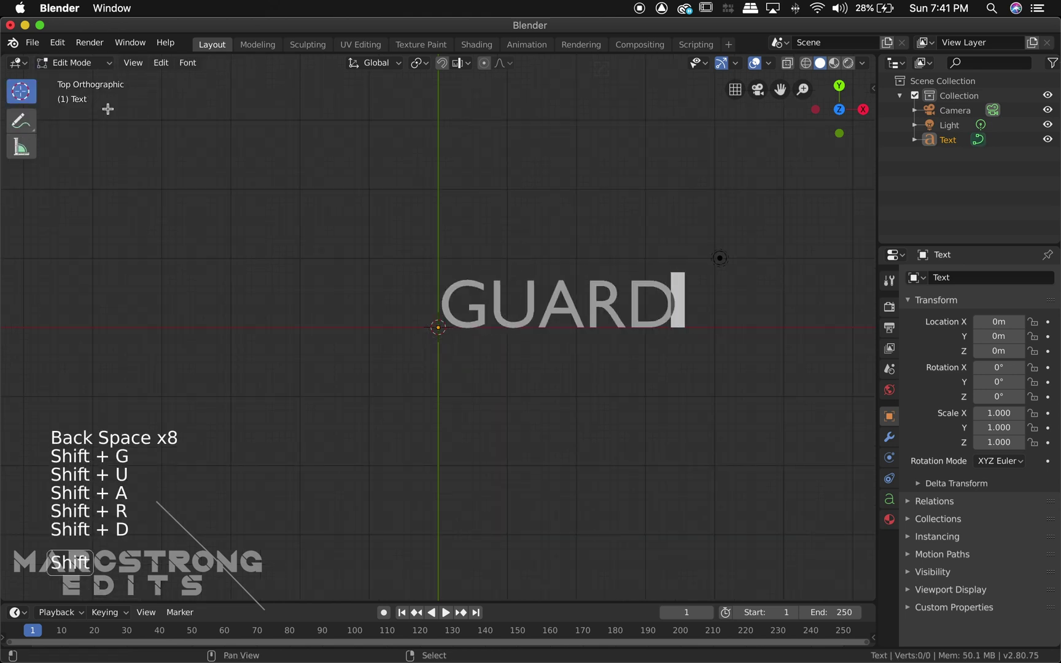
{"action": "type", "text": "IANS"}
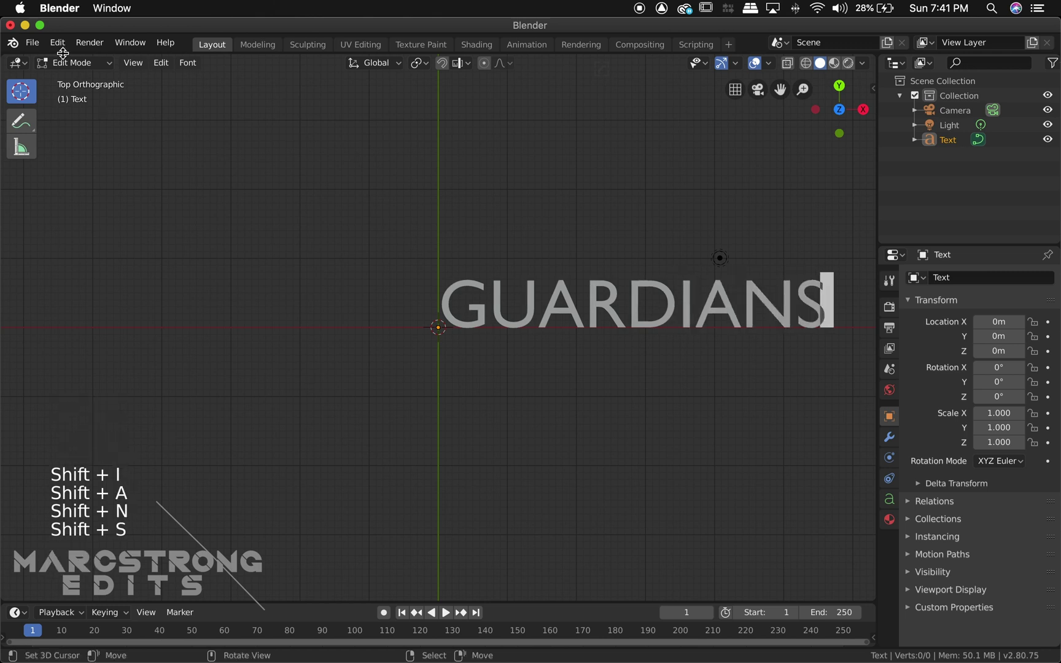
{"action": "left_click", "coordinate": [64, 61]}
{"action": "left_click", "coordinate": [74, 78]}
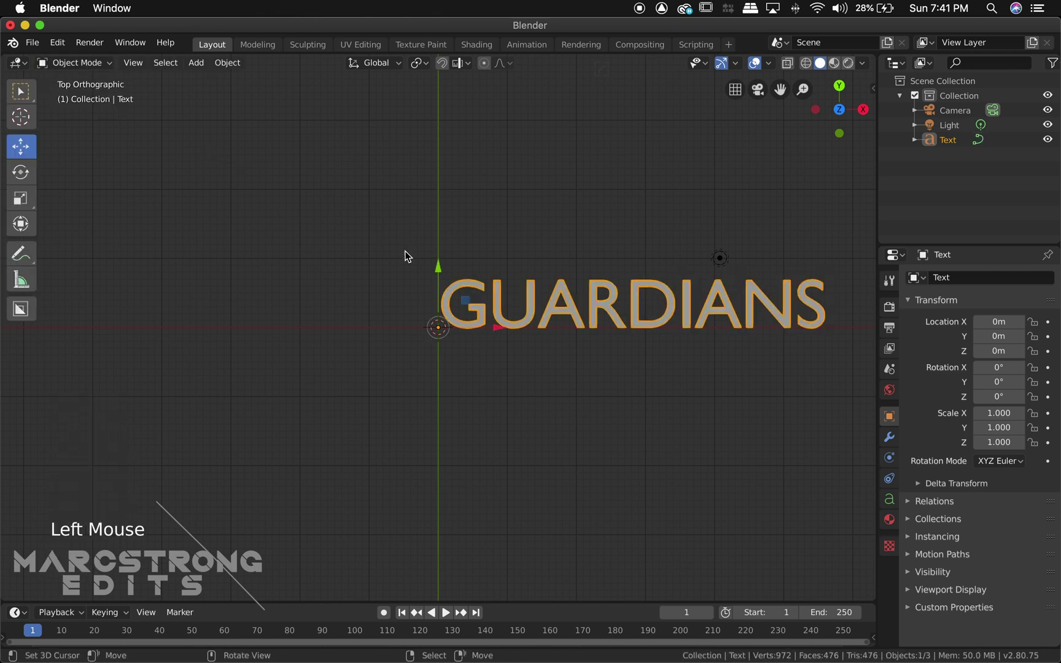
Load Guardians.ttf as the title's regular font.
{"action": "scroll", "coordinate": [430, 255], "scroll_direction": "right", "scroll_amount": 5, "text": "shift"}
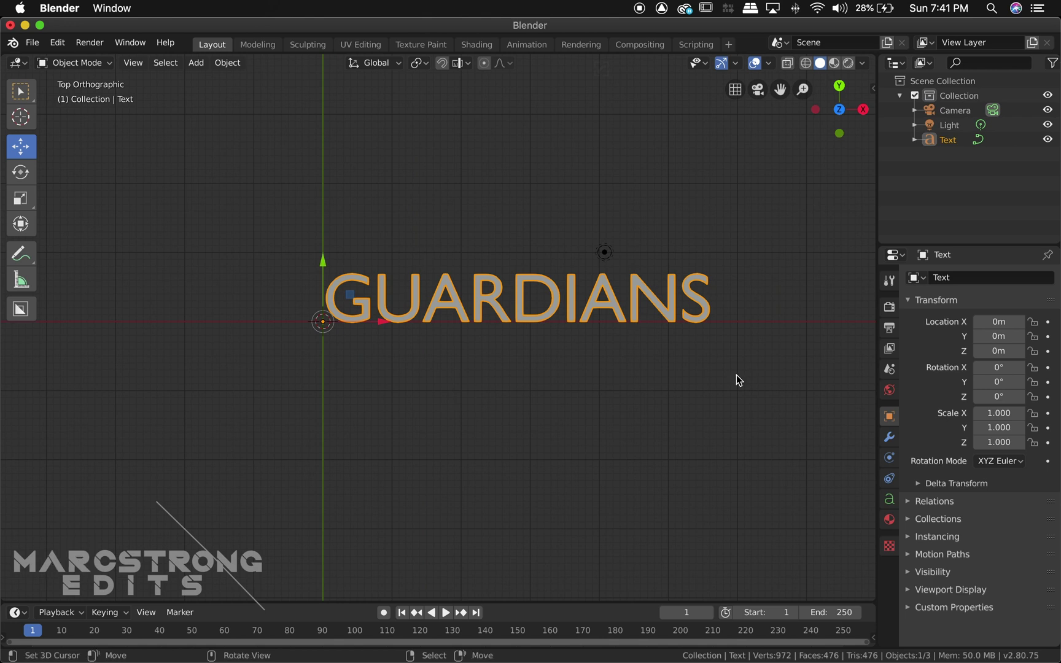
{"action": "left_click", "coordinate": [892, 500]}
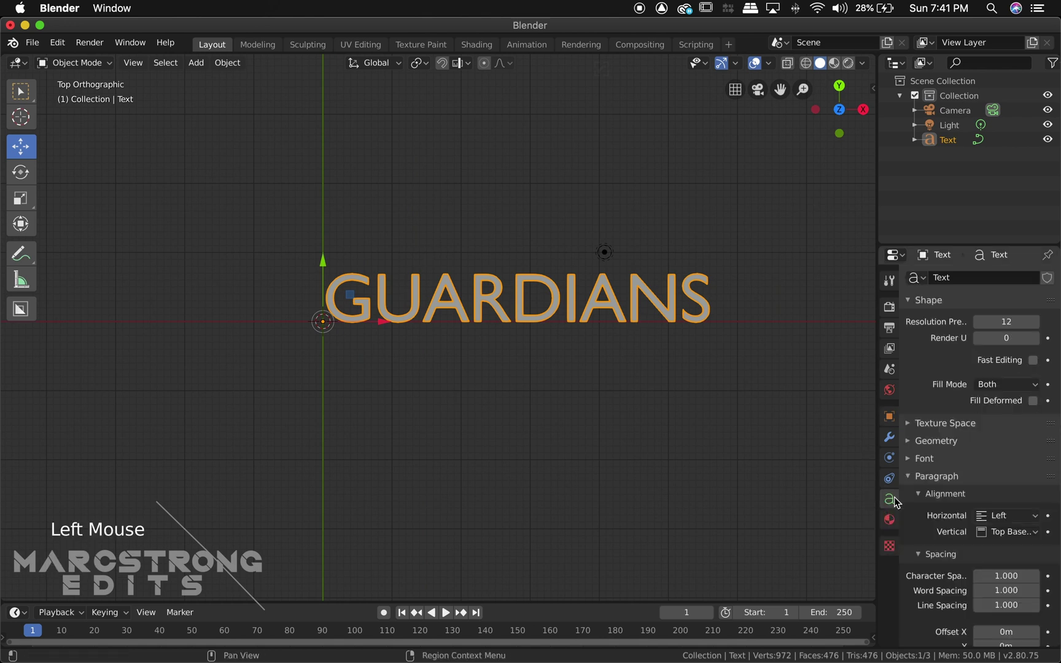
{"action": "left_click", "coordinate": [911, 460]}
{"action": "left_click", "coordinate": [1033, 480]}
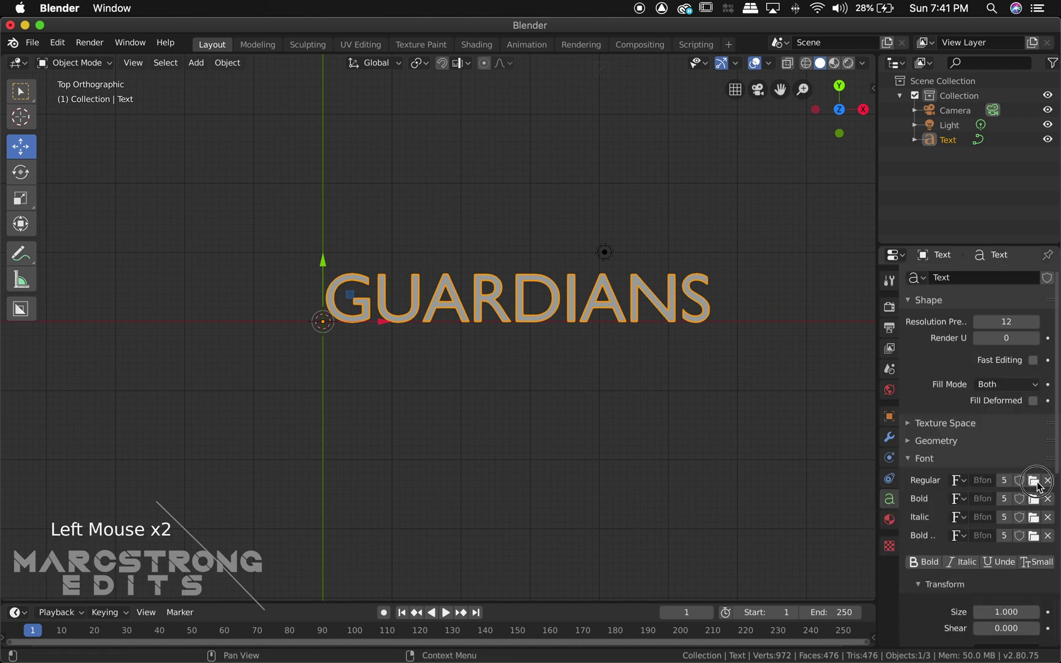
{"action": "left_click", "coordinate": [212, 132]}
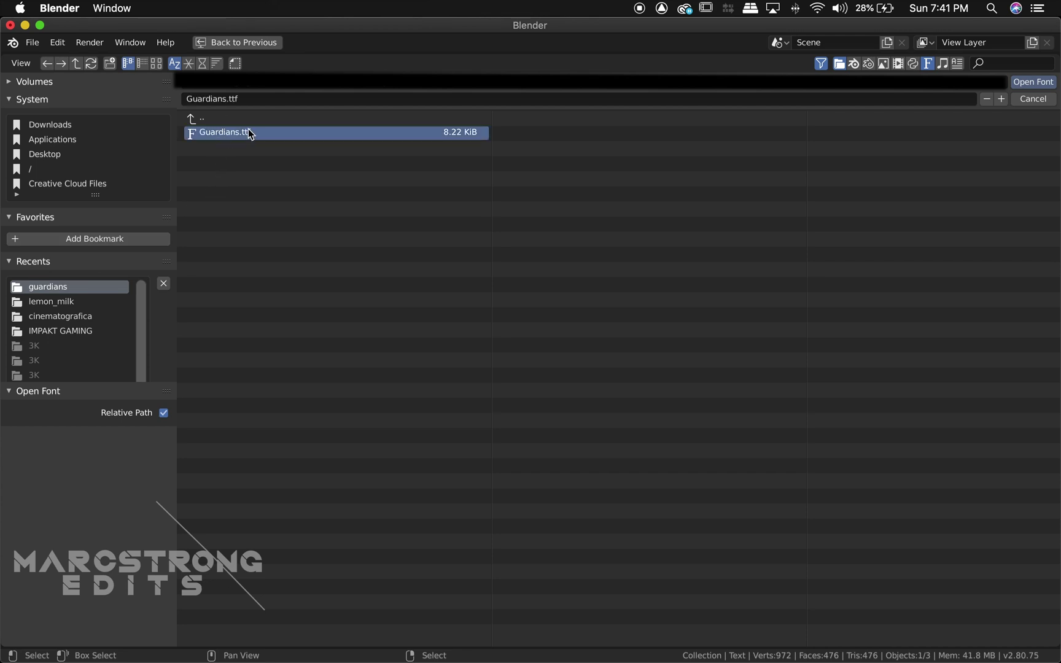
{"action": "left_click", "coordinate": [1041, 82]}
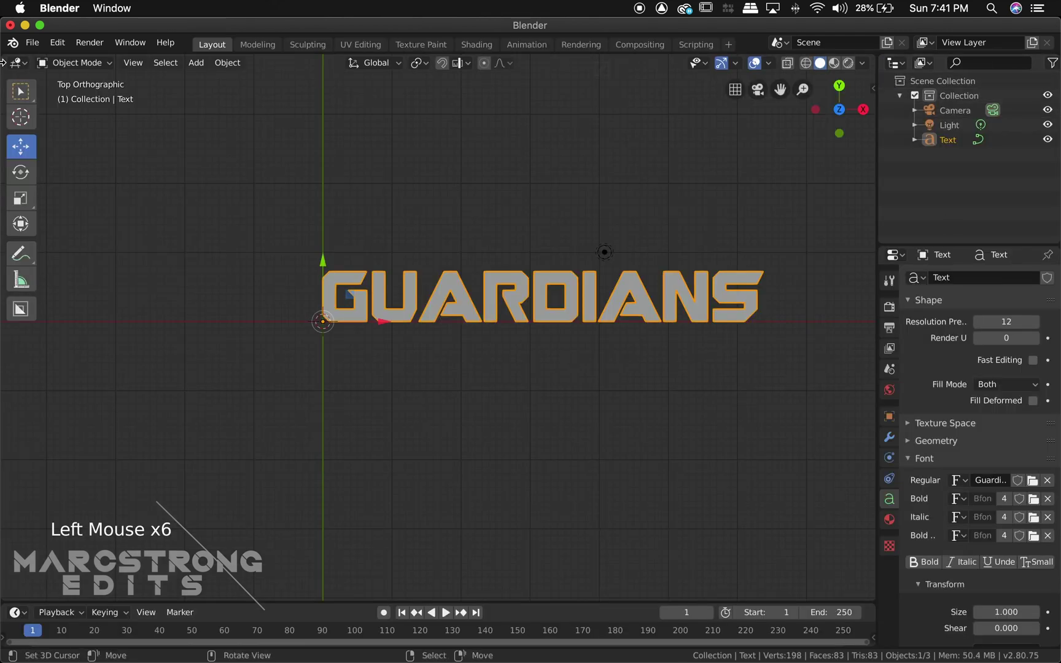
Add a second line reading GALAXY beneath GUARDIANS.
{"action": "left_click", "coordinate": [73, 62]}
{"action": "left_click", "coordinate": [81, 95]}
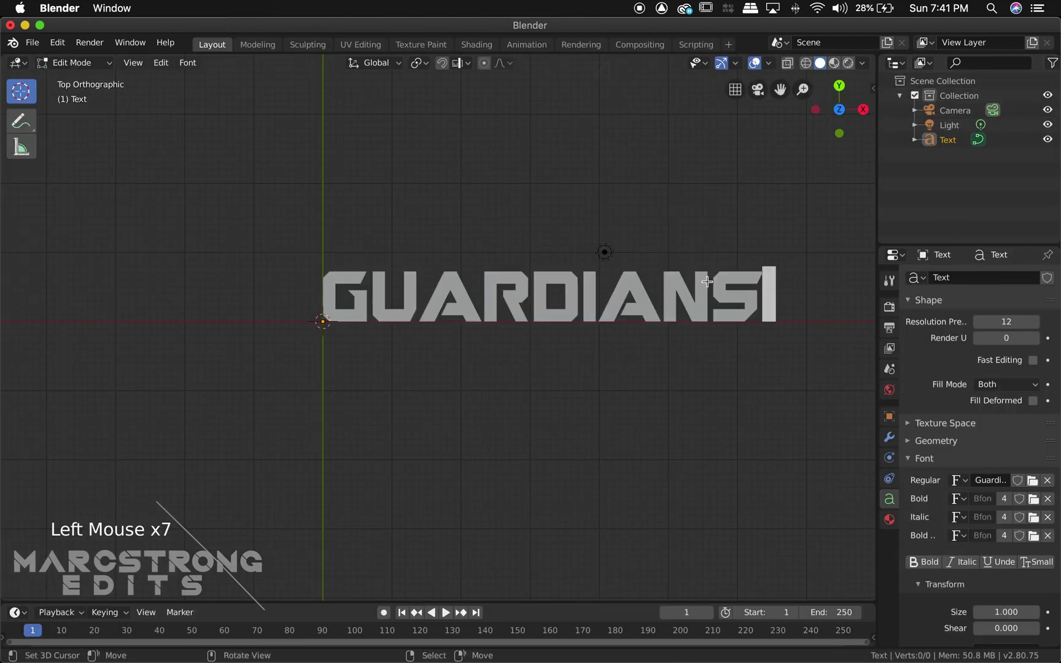
{"action": "key", "text": "Return"}
{"action": "type", "text": "GA"}
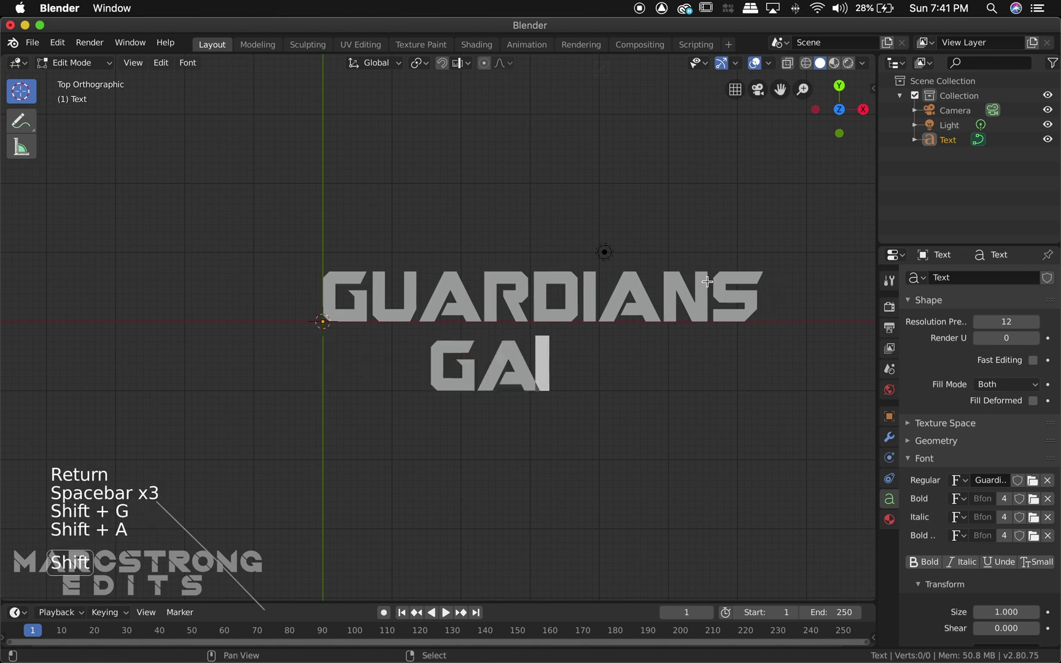
{"action": "type", "text": "LAXY"}
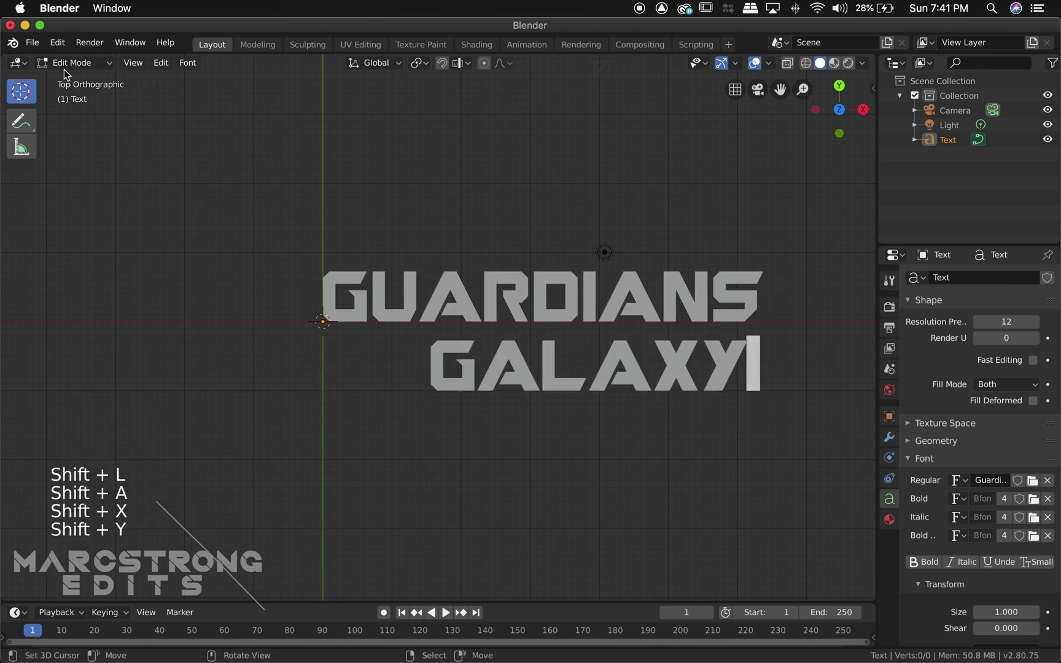
{"action": "left_click", "coordinate": [73, 62]}
{"action": "left_click", "coordinate": [78, 78]}
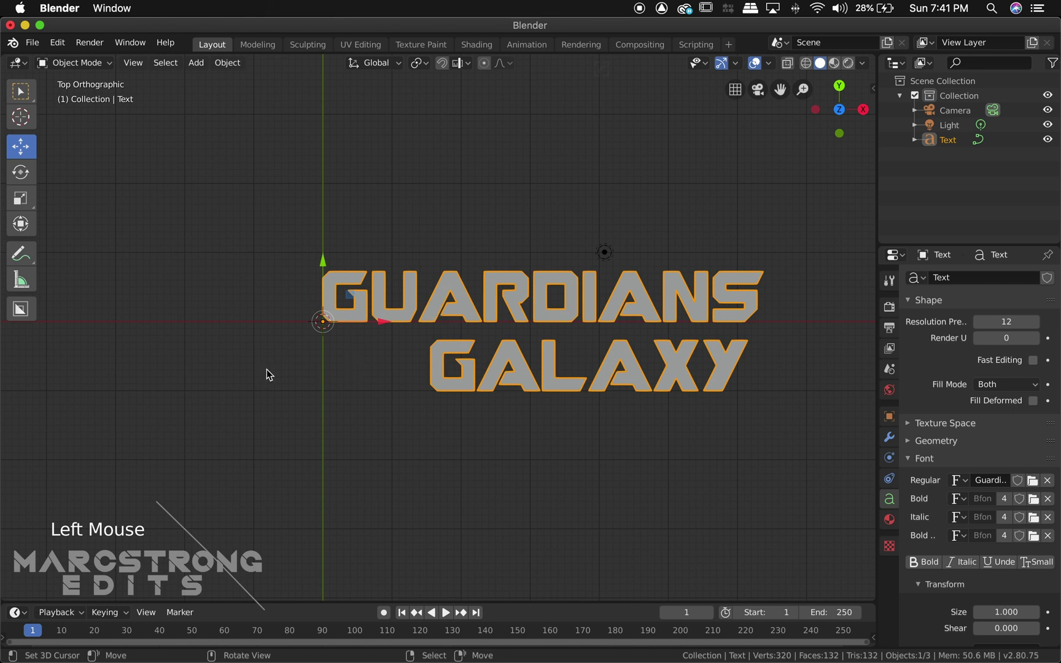
Add a second text object reading OF and THE on two lines.
{"action": "key", "text": "shift+a"}
{"action": "left_click", "coordinate": [294, 348]}
{"action": "left_click", "coordinate": [73, 62]}
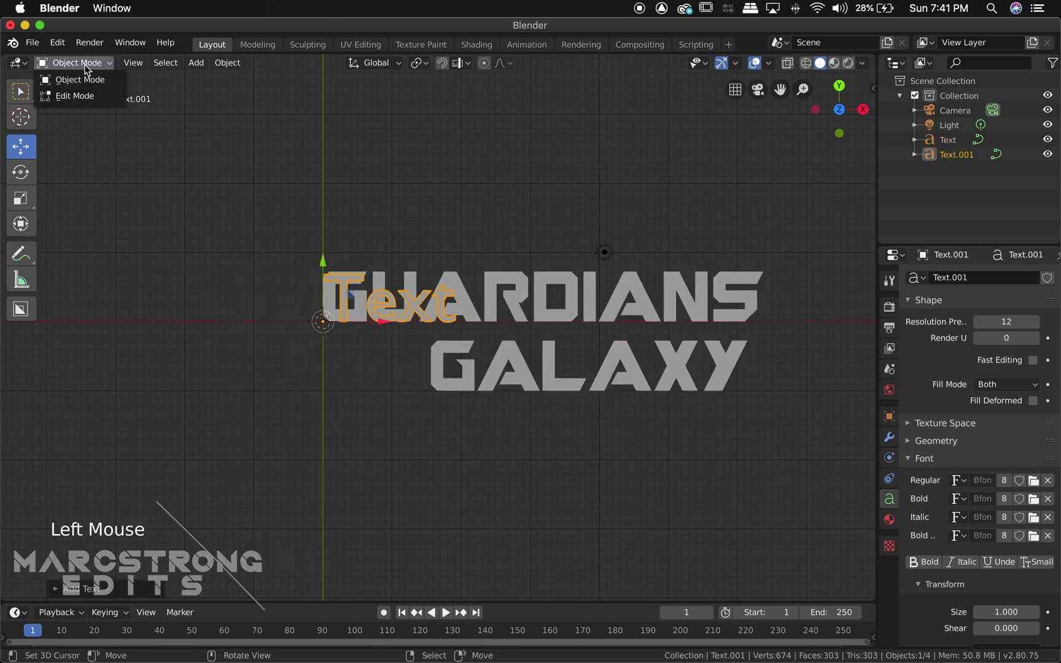
{"action": "left_click", "coordinate": [77, 96]}
{"action": "key", "text": "BackSpace"}
{"action": "key", "text": "BackSpace"}
{"action": "key", "text": "BackSpace"}
{"action": "key", "text": "BackSpace"}
{"action": "key", "text": "BackSpace"}
{"action": "key", "text": "BackSpace"}
{"action": "type", "text": "OF"}
{"action": "key", "text": "Return"}
{"action": "type", "text": "THE"}
{"action": "key", "text": "Left"}
{"action": "key", "text": "Left"}
{"action": "key", "text": "Left"}
{"action": "key", "text": "Left"}
{"action": "key", "text": "Up"}
{"action": "key", "text": "space"}
Apply the Guardians font to the OF THE text.
{"action": "left_click", "coordinate": [73, 62]}
{"action": "left_click", "coordinate": [78, 79]}
{"action": "left_click", "coordinate": [958, 480]}
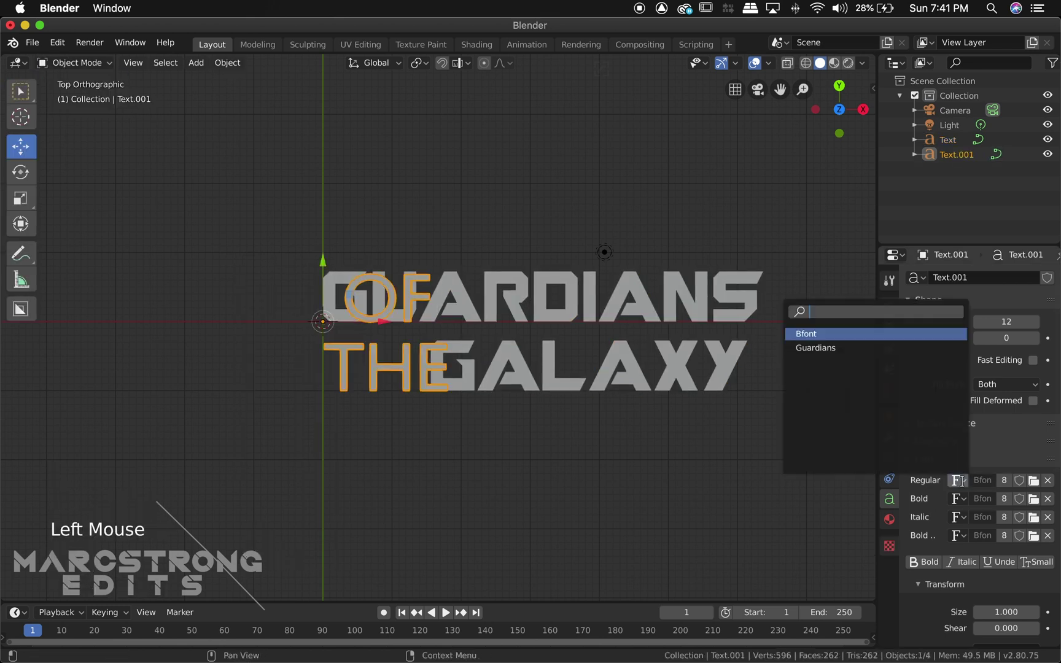
{"action": "left_click", "coordinate": [816, 348]}
Scale OF THE down and position it beside GALAXY.
{"action": "key", "text": "s"}
{"action": "left_click", "coordinate": [396, 380]}
{"action": "left_click_drag", "start_coordinate": [322, 264], "coordinate": [313, 297]}
{"action": "key", "text": "s"}
{"action": "left_click", "coordinate": [393, 382]}
{"action": "left_click_drag", "start_coordinate": [380, 353], "coordinate": [411, 354]}
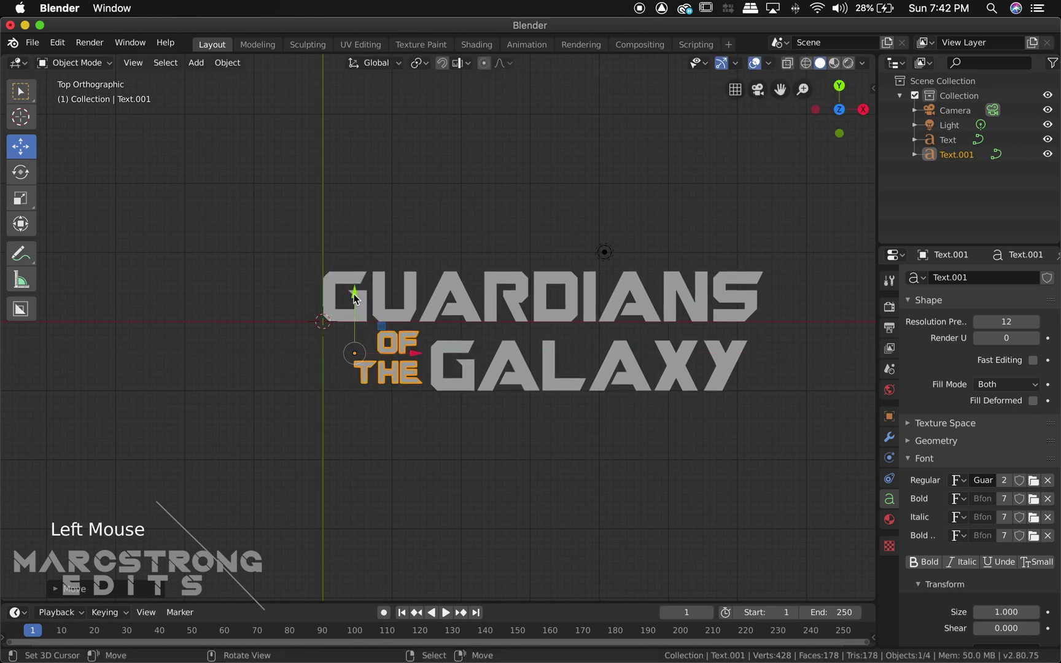
{"action": "left_click_drag", "start_coordinate": [354, 296], "coordinate": [354, 306]}
{"action": "key", "text": "s"}
{"action": "left_click", "coordinate": [469, 385]}
{"action": "left_click_drag", "start_coordinate": [412, 362], "coordinate": [395, 362]}
Rotate the GUARDIANS GALAXY text 90° about X to stand it upright.
{"action": "key", "text": "s"}
{"action": "left_click", "coordinate": [467, 371]}
{"action": "left_click_drag", "start_coordinate": [338, 304], "coordinate": [337, 296]}
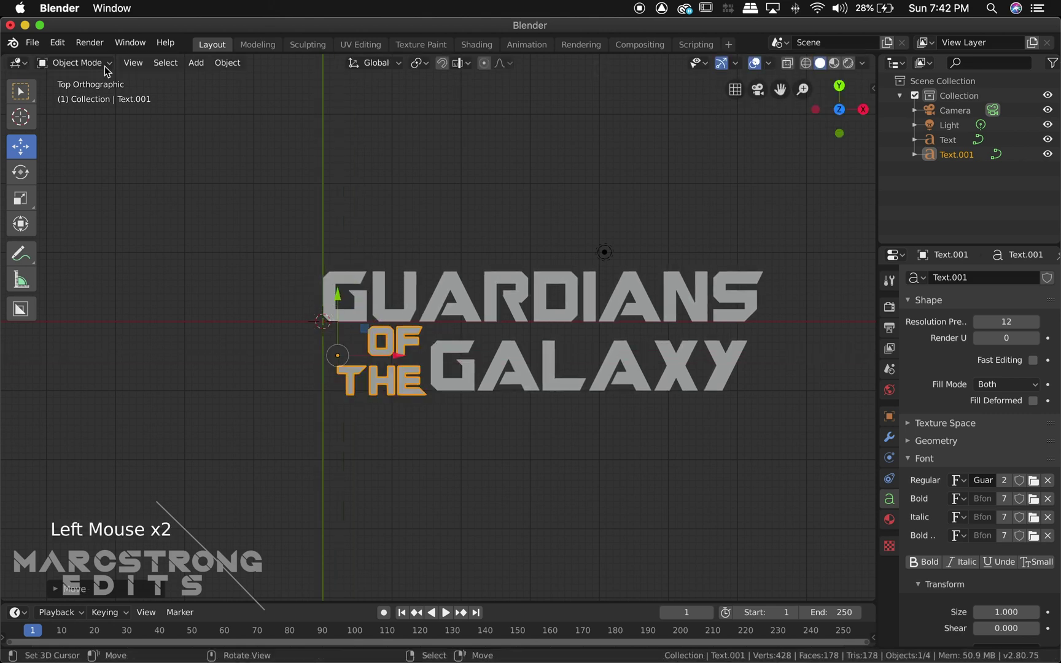
{"action": "right_click", "coordinate": [498, 254]}
{"action": "key", "text": "KP_1"}
{"action": "middle_click_drag", "start_coordinate": [497, 254], "coordinate": [473, 283]}
{"action": "right_click", "coordinate": [515, 329]}
{"action": "key", "text": "r"}
{"action": "key", "text": "x"}
{"action": "key", "text": "9"}
{"action": "key", "text": "0"}
{"action": "key", "text": "Return"}
Rotate the OF THE text 90° about X to stand it upright.
{"action": "right_click", "coordinate": [370, 326]}
{"action": "key", "text": "r"}
{"action": "key", "text": "x"}
{"action": "key", "text": "9"}
{"action": "key", "text": "0"}
{"action": "key", "text": "Return"}
Realign OF THE beside GALAXY in front view, then check the title from an angle.
{"action": "key", "text": "KP_1"}
{"action": "left_click_drag", "start_coordinate": [337, 266], "coordinate": [337, 304]}
{"action": "left_click_drag", "start_coordinate": [397, 365], "coordinate": [408, 364]}
{"action": "key", "text": "s"}
{"action": "left_click", "coordinate": [557, 224]}
{"action": "middle_click_drag", "start_coordinate": [540, 344], "coordinate": [479, 325]}
{"action": "right_click", "coordinate": [620, 315]}
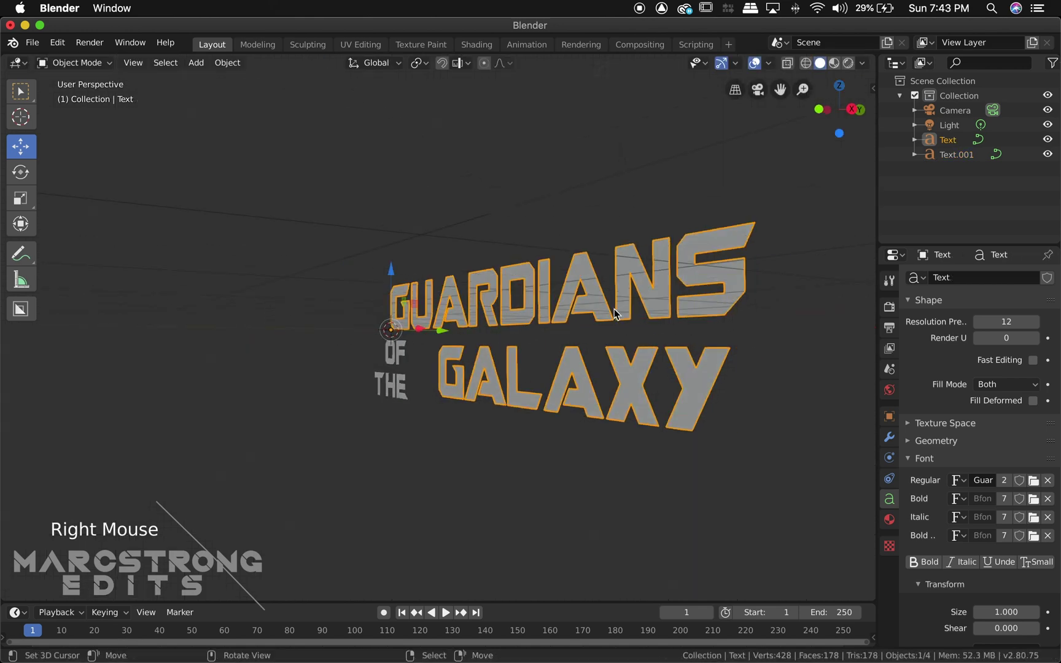
{"action": "right_click", "coordinate": [392, 385]}
{"action": "key", "text": "KP_3"}
{"action": "middle_click_drag", "start_coordinate": [472, 370], "coordinate": [552, 343]}
{"action": "right_click", "coordinate": [570, 335]}
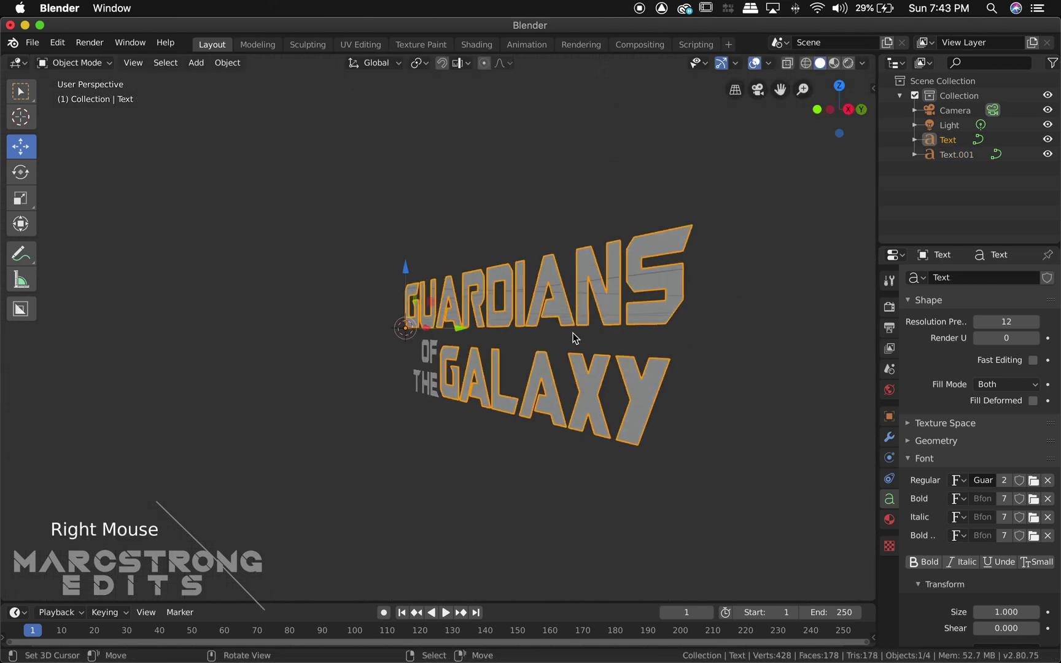
Extrude the title lettering to 0.2m depth.
{"action": "left_click", "coordinate": [912, 441]}
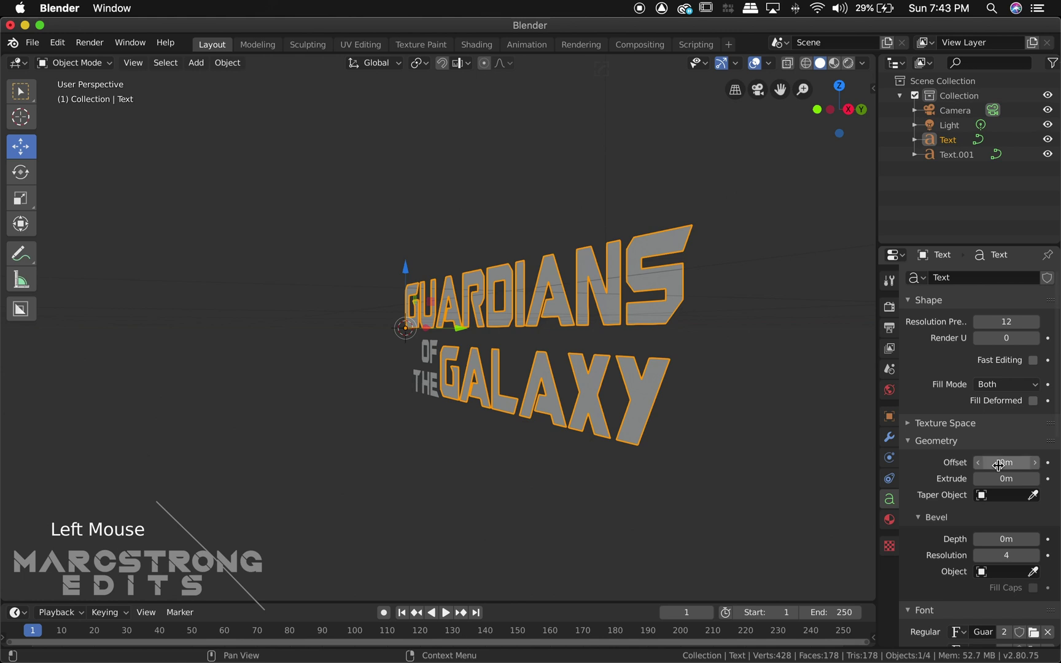
{"action": "left_click_drag", "start_coordinate": [1005, 478], "coordinate": [1023, 478]}
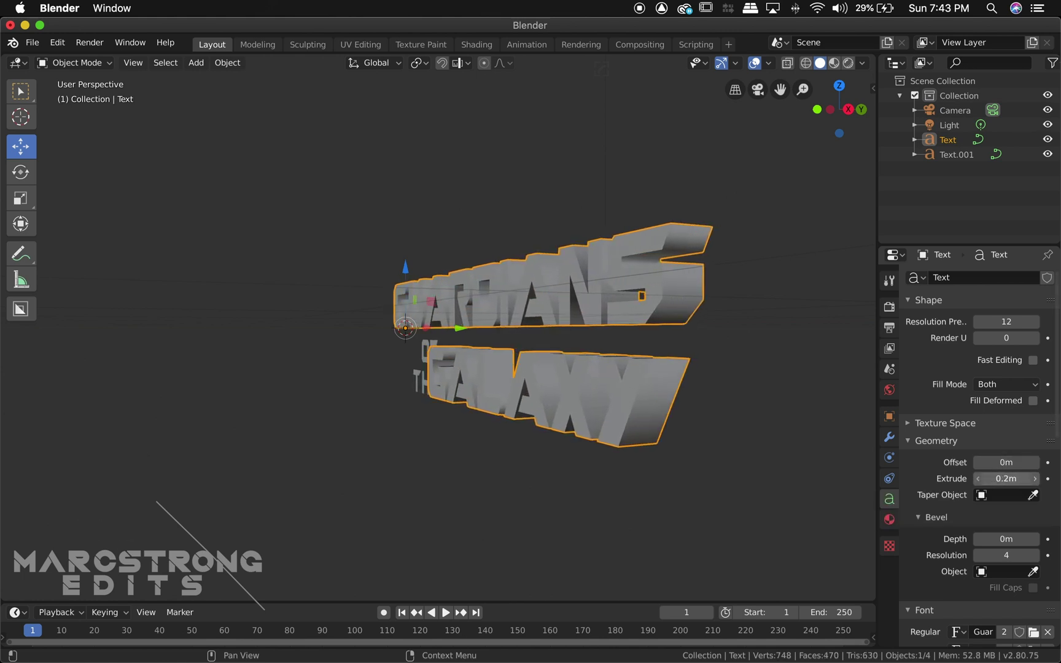
{"action": "scroll", "coordinate": [692, 313], "scroll_direction": "left", "scroll_amount": 5}
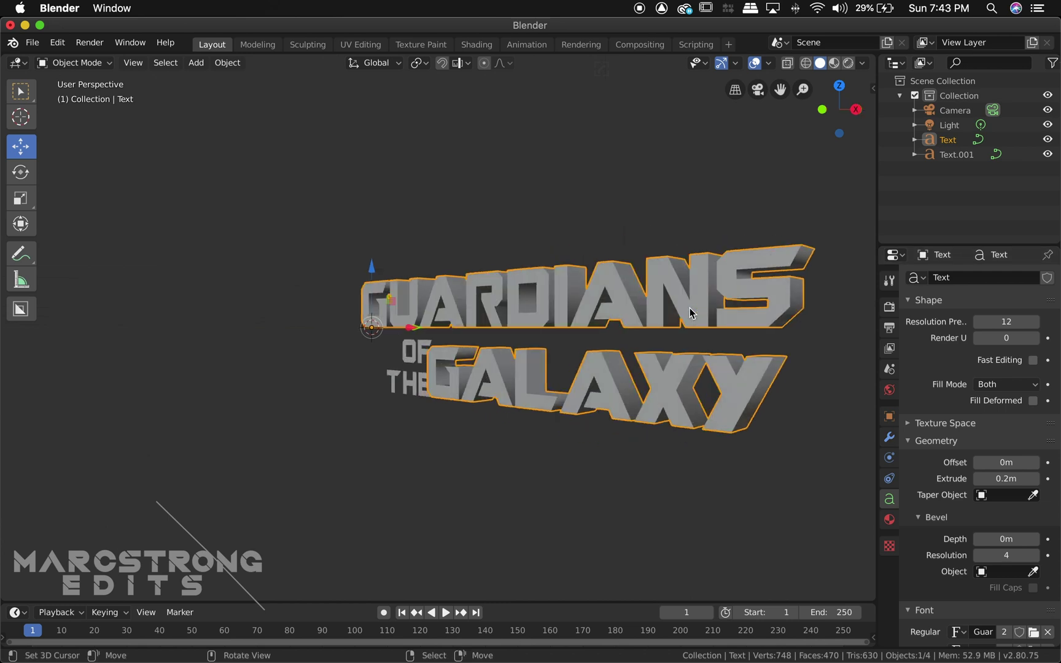
{"action": "scroll", "coordinate": [692, 313], "scroll_direction": "up", "scroll_amount": 4}
{"action": "key", "text": "shift+d"}
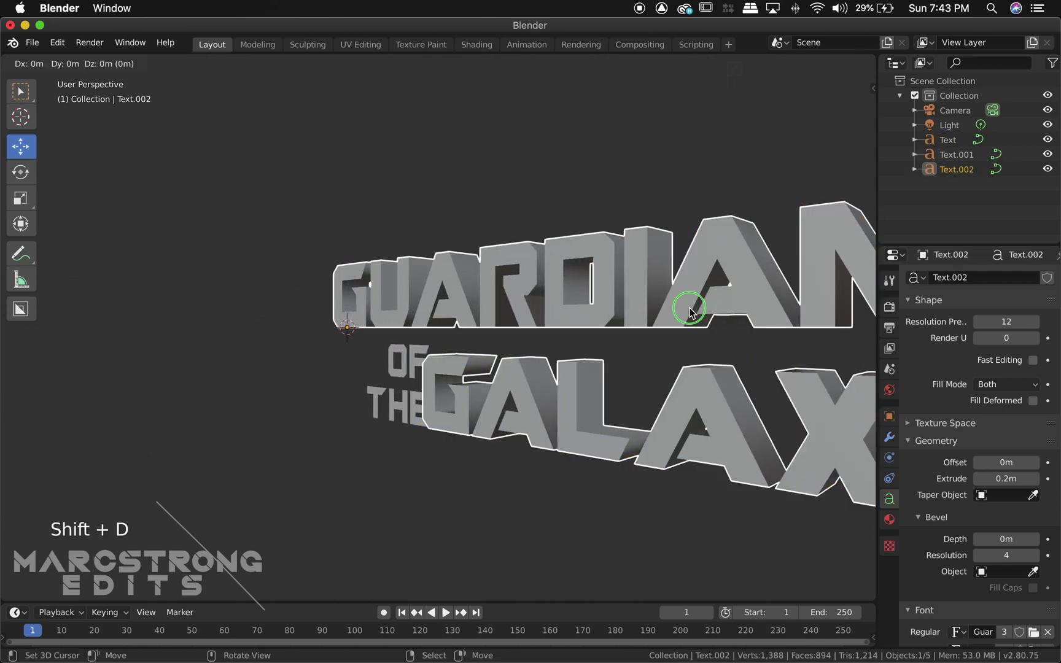
{"action": "right_click", "coordinate": [689, 312]}
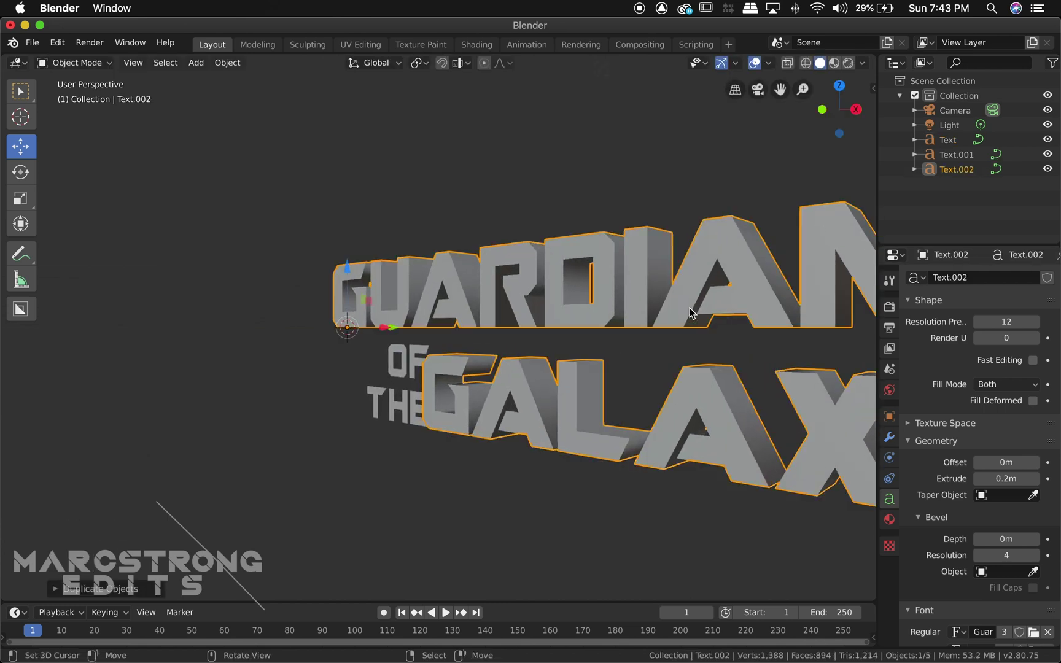
{"action": "key", "text": "super+z"}
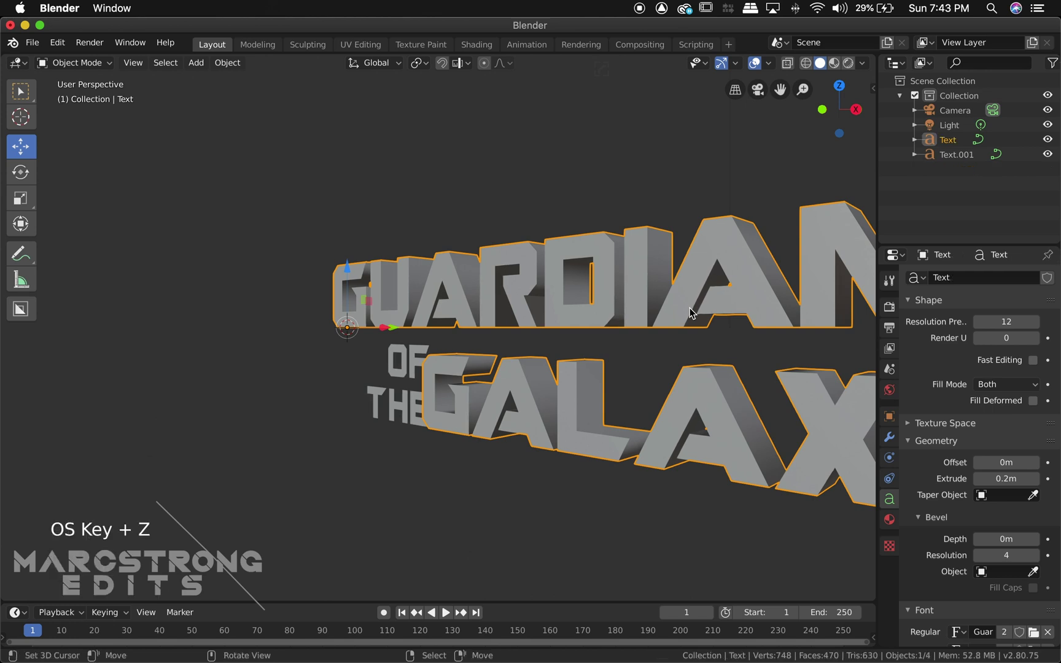
Set bevel depth to 0.02m with resolution 0, then duplicate the beveled text.
{"action": "left_click", "coordinate": [1035, 540]}
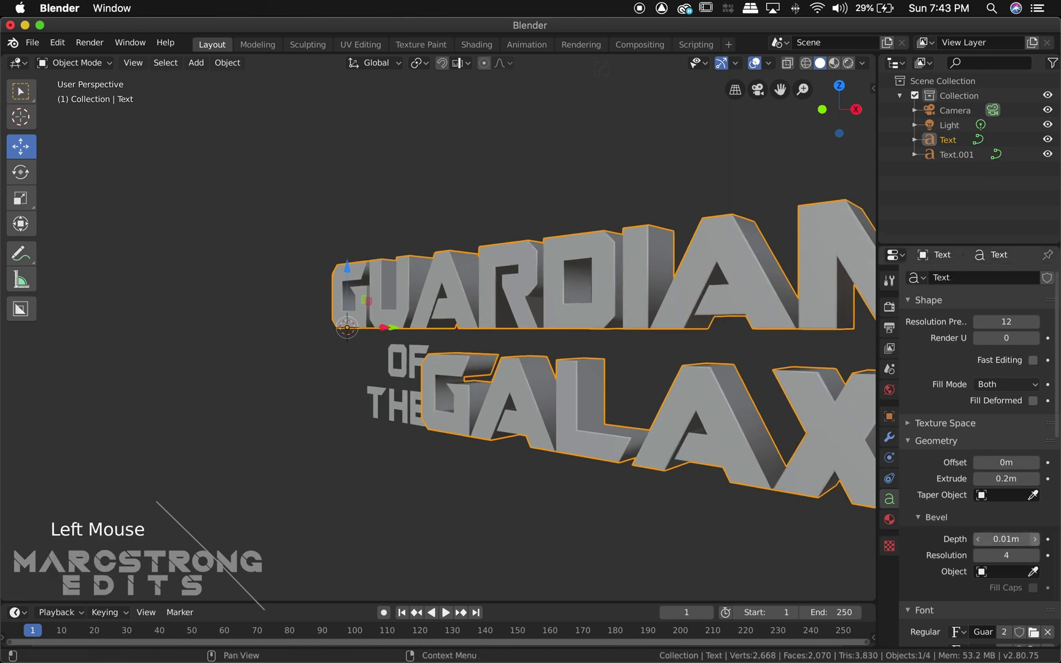
{"action": "left_click", "coordinate": [1034, 540]}
{"action": "left_click_drag", "start_coordinate": [1014, 559], "coordinate": [957, 559]}
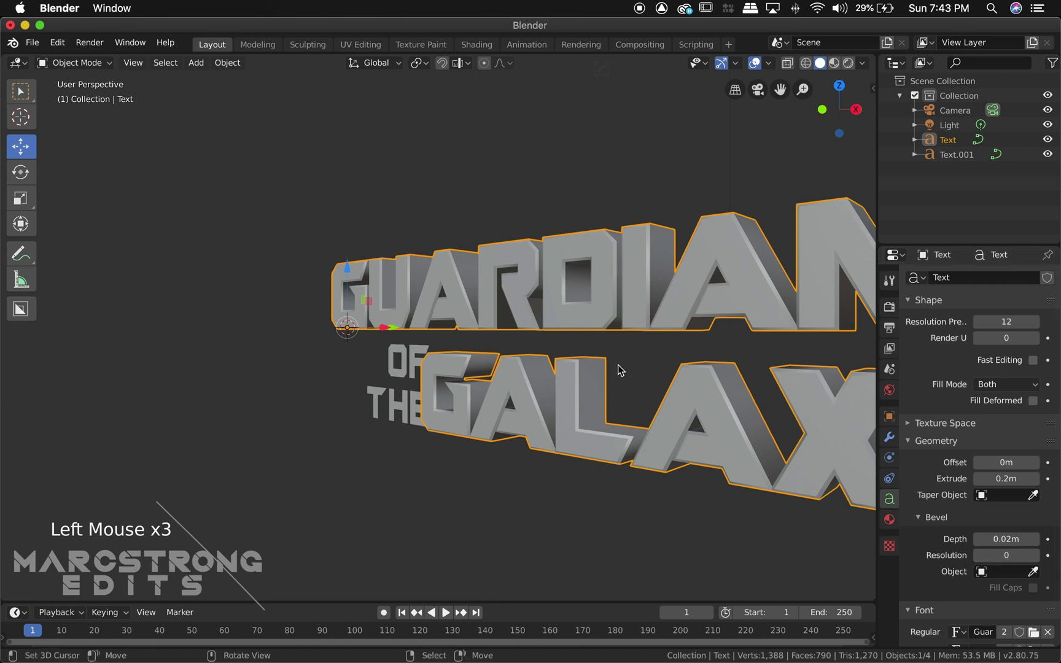
{"action": "key", "text": "shift+d"}
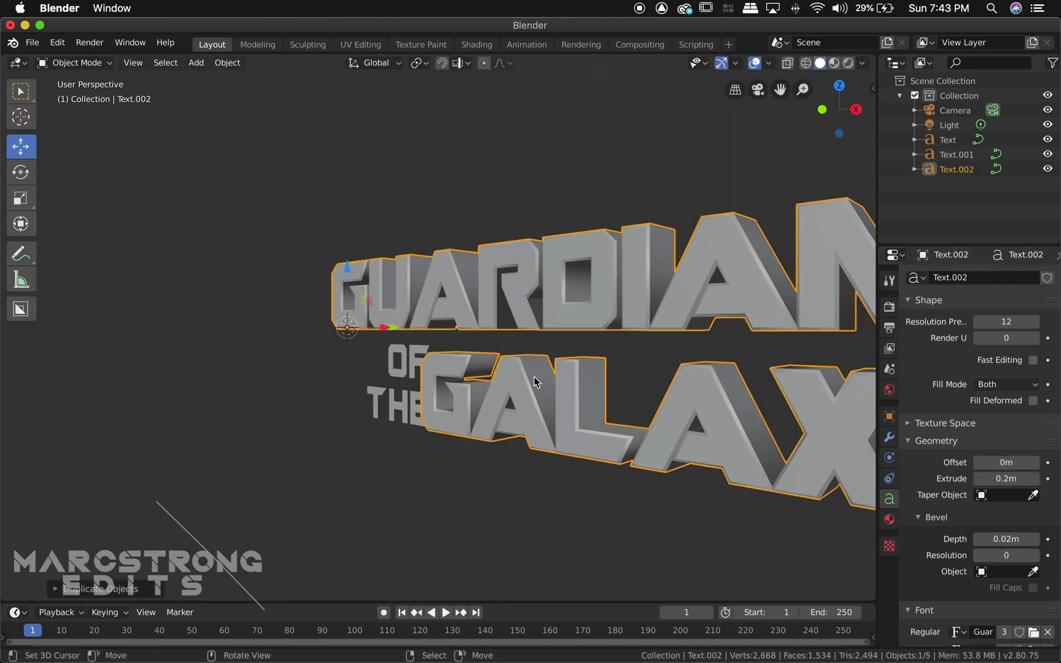
Hide Text.002, give the original text a 0.02m geometry offset, then unhide Text.002.
{"action": "scroll", "coordinate": [559, 346], "scroll_direction": "up", "scroll_amount": 3}
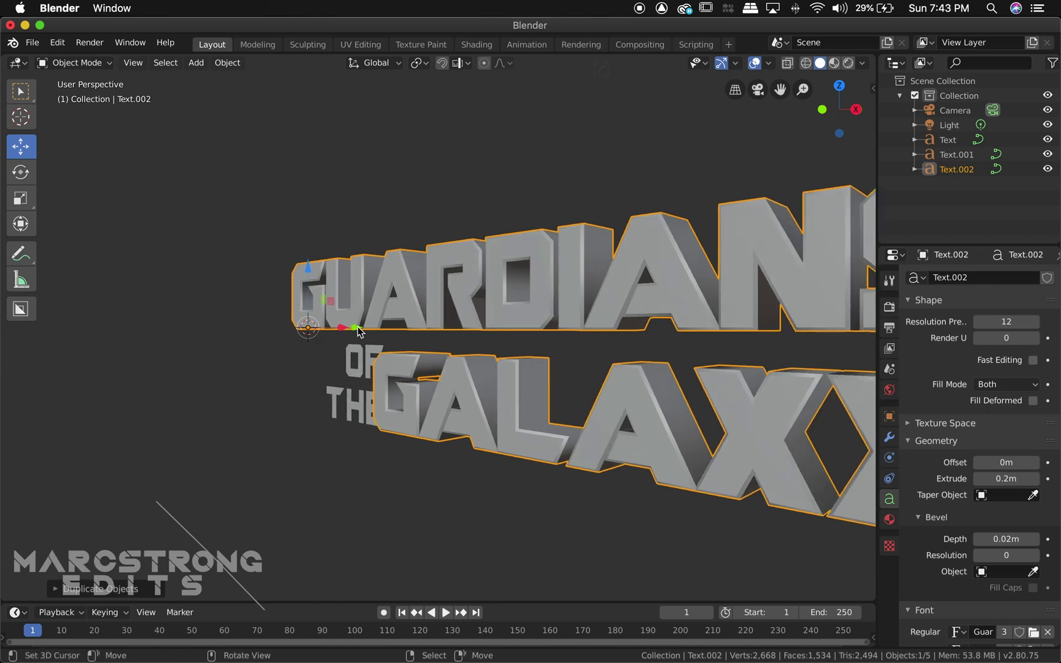
{"action": "left_click", "coordinate": [355, 326]}
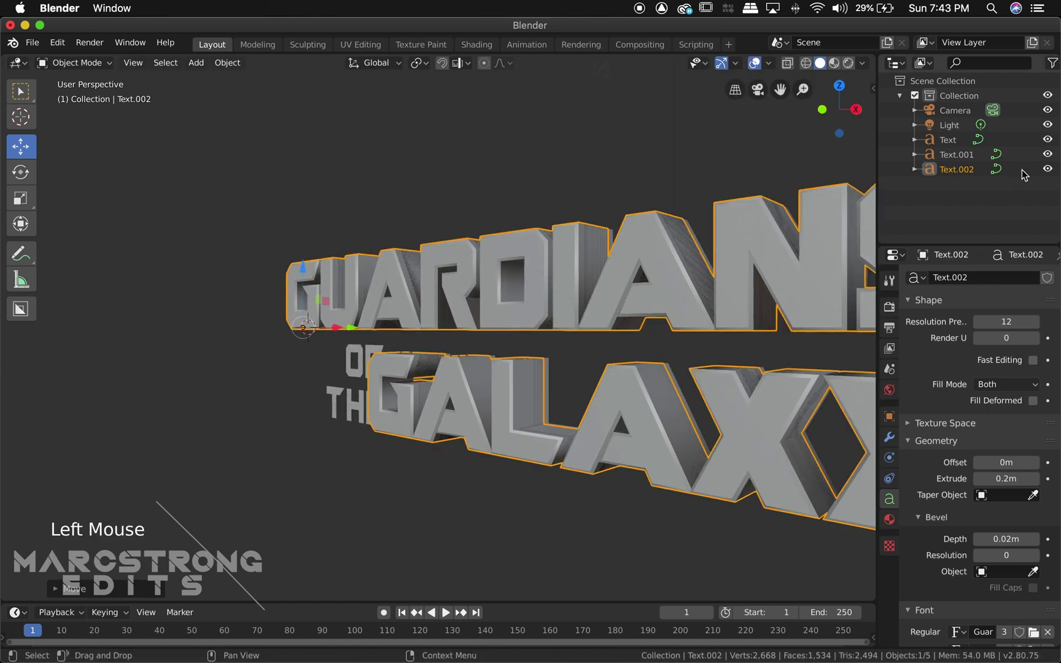
{"action": "left_click", "coordinate": [1047, 169]}
{"action": "right_click", "coordinate": [728, 264]}
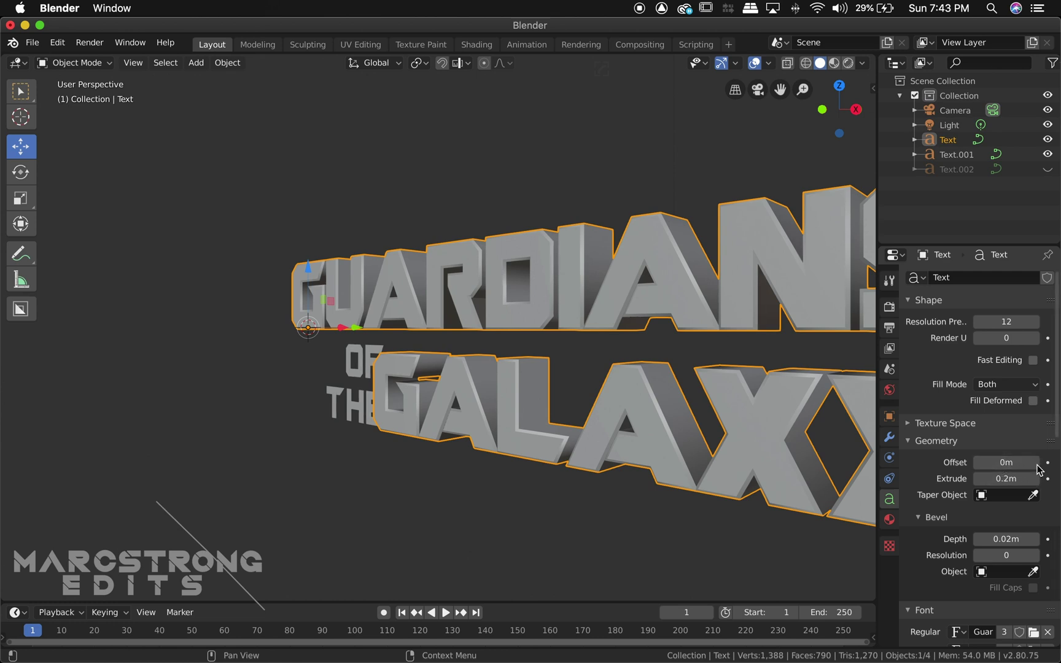
{"action": "left_click", "coordinate": [1036, 464]}
{"action": "left_click", "coordinate": [1036, 463]}
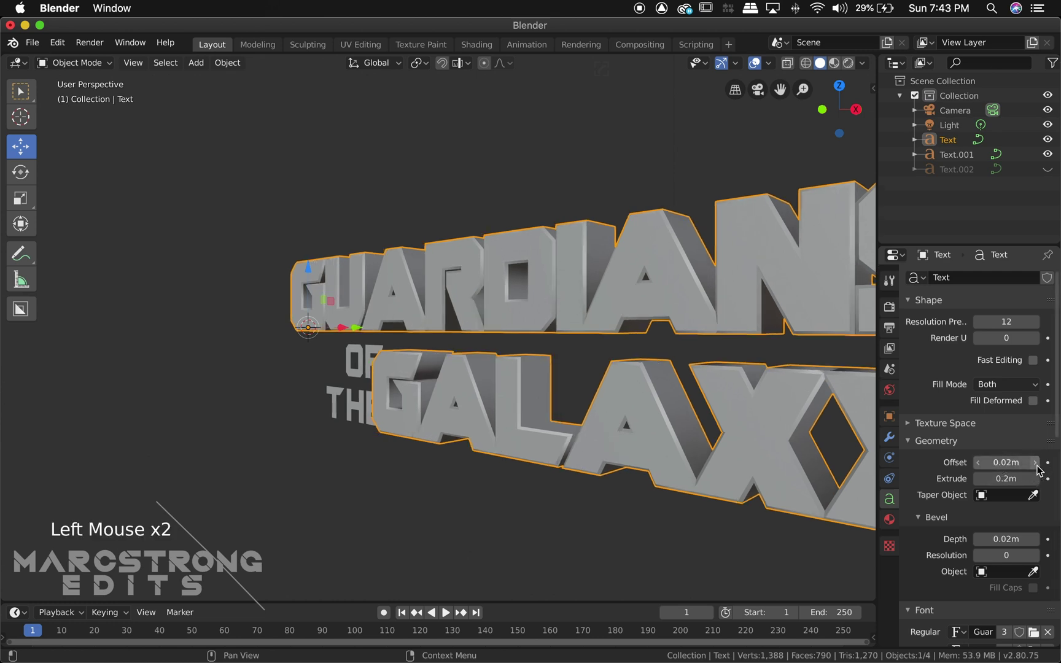
{"action": "left_click", "coordinate": [1047, 169]}
{"action": "scroll", "coordinate": [710, 369], "scroll_direction": "left", "scroll_amount": 5}
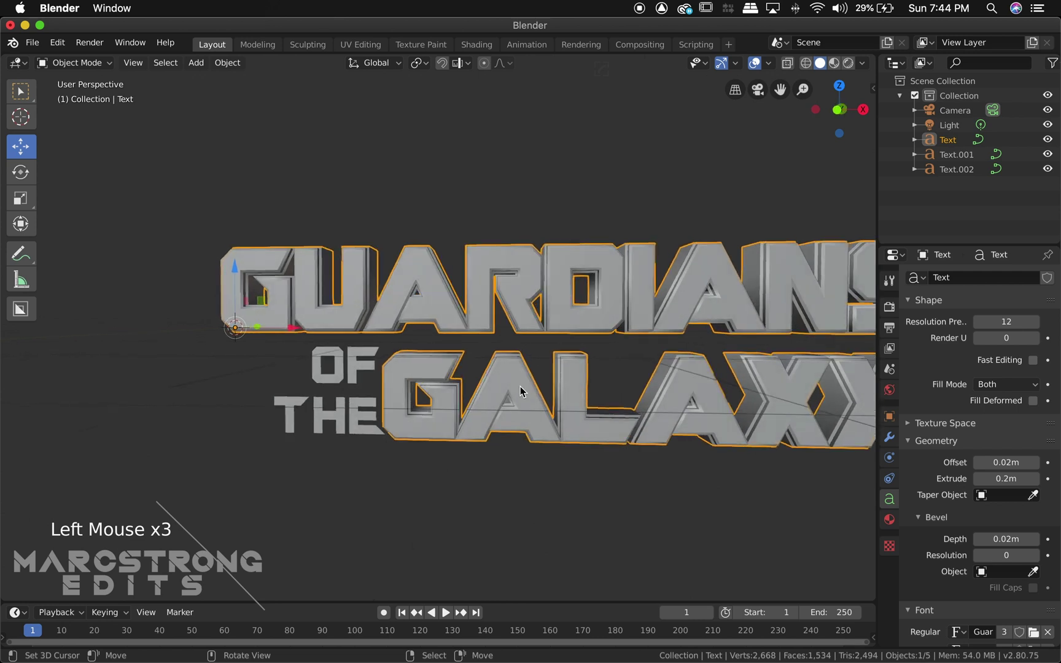
Extrude the OF THE text to 0.34m.
{"action": "right_click", "coordinate": [355, 380]}
{"action": "scroll", "coordinate": [489, 399], "scroll_direction": "left", "scroll_amount": 10}
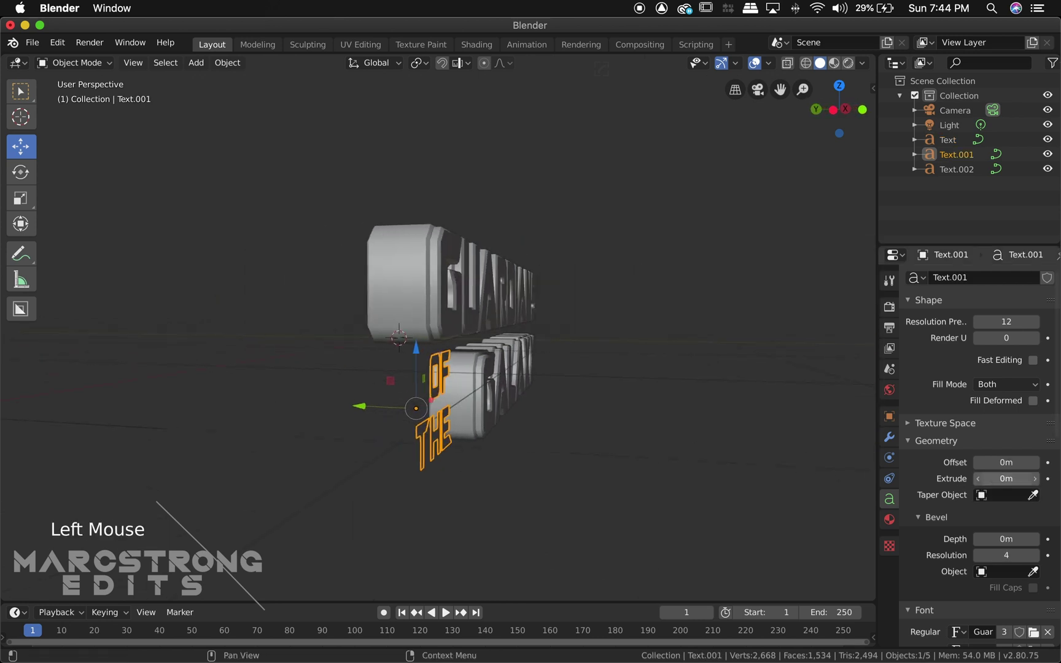
{"action": "left_click_drag", "start_coordinate": [1006, 478], "coordinate": [1038, 478]}
Deselect everything and switch the viewport to Material Preview shading.
{"action": "middle_click_drag", "start_coordinate": [703, 422], "coordinate": [623, 459]}
{"action": "right_click", "coordinate": [625, 459]}
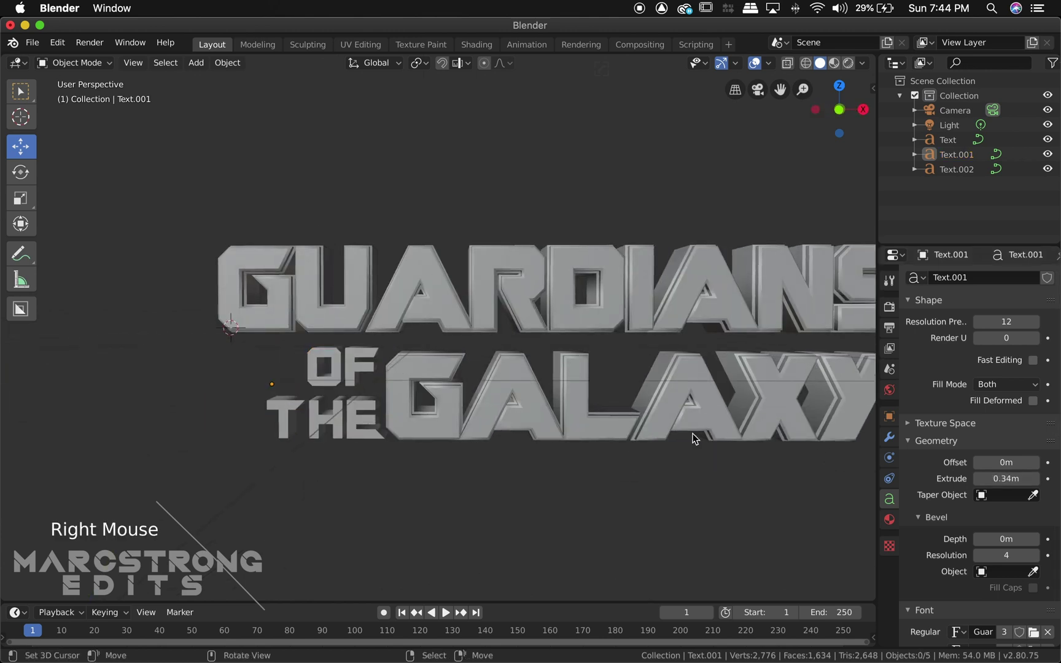
{"action": "scroll", "coordinate": [683, 433], "scroll_direction": "right", "scroll_amount": 5, "text": "shift"}
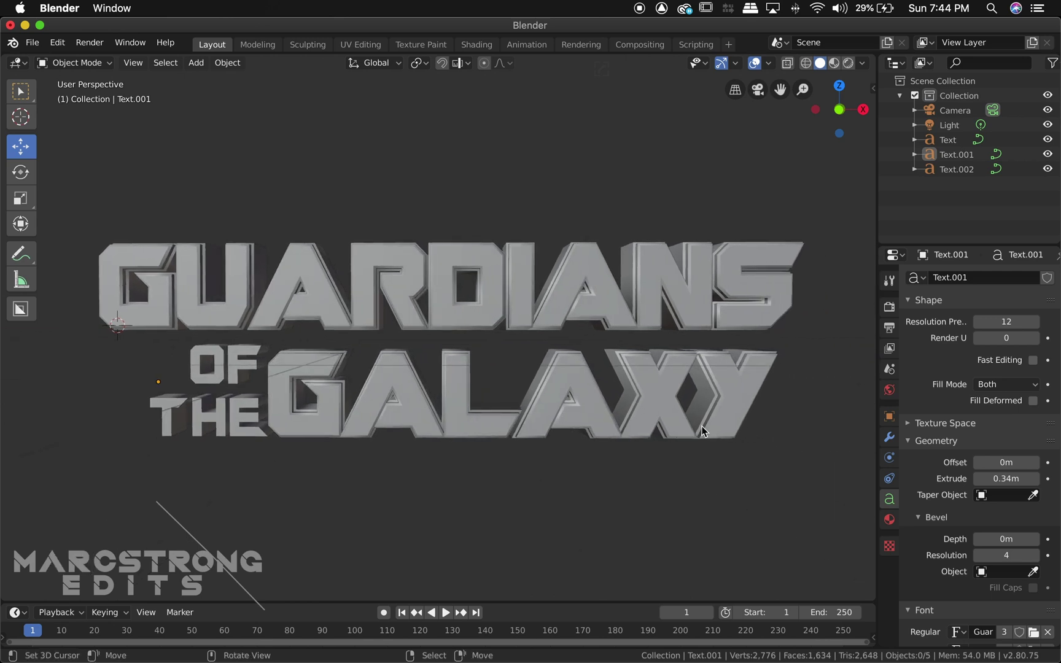
{"action": "left_click", "coordinate": [833, 63]}
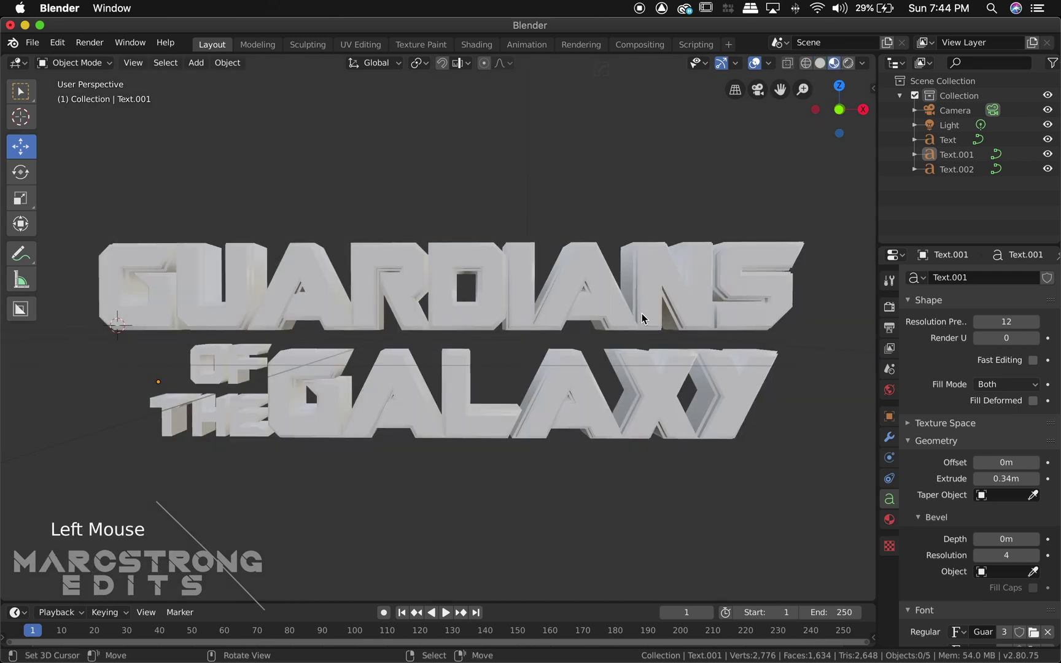
{"action": "scroll", "coordinate": [641, 315], "scroll_direction": "right", "scroll_amount": 10}
Create a new material named Gold on the GUARDIANS text.
{"action": "right_click", "coordinate": [757, 240]}
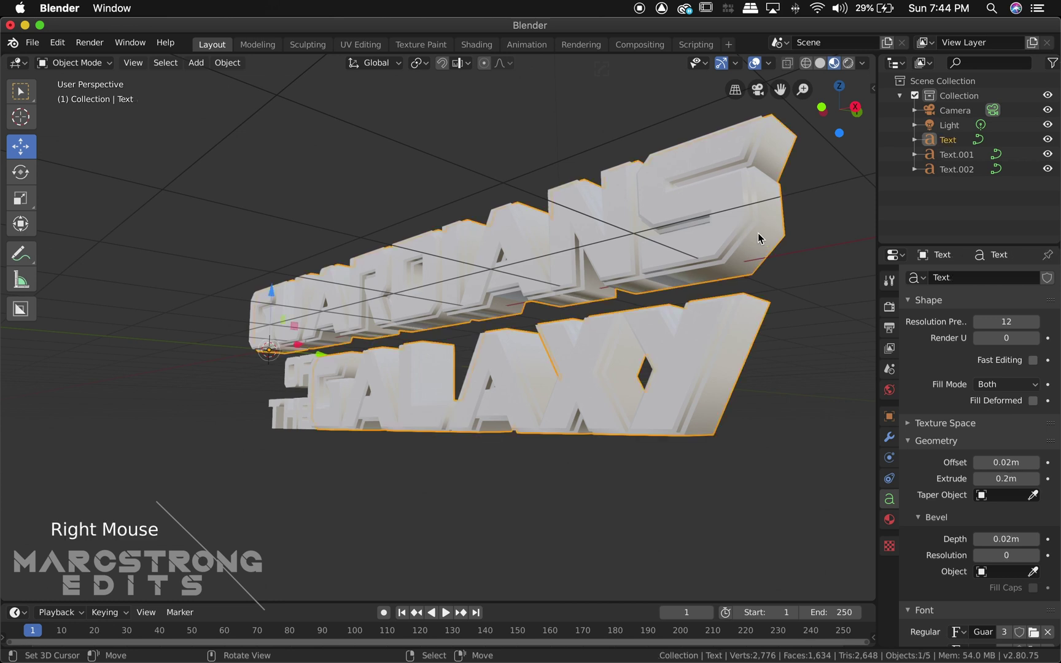
{"action": "left_click_drag", "start_coordinate": [877, 400], "coordinate": [845, 402]}
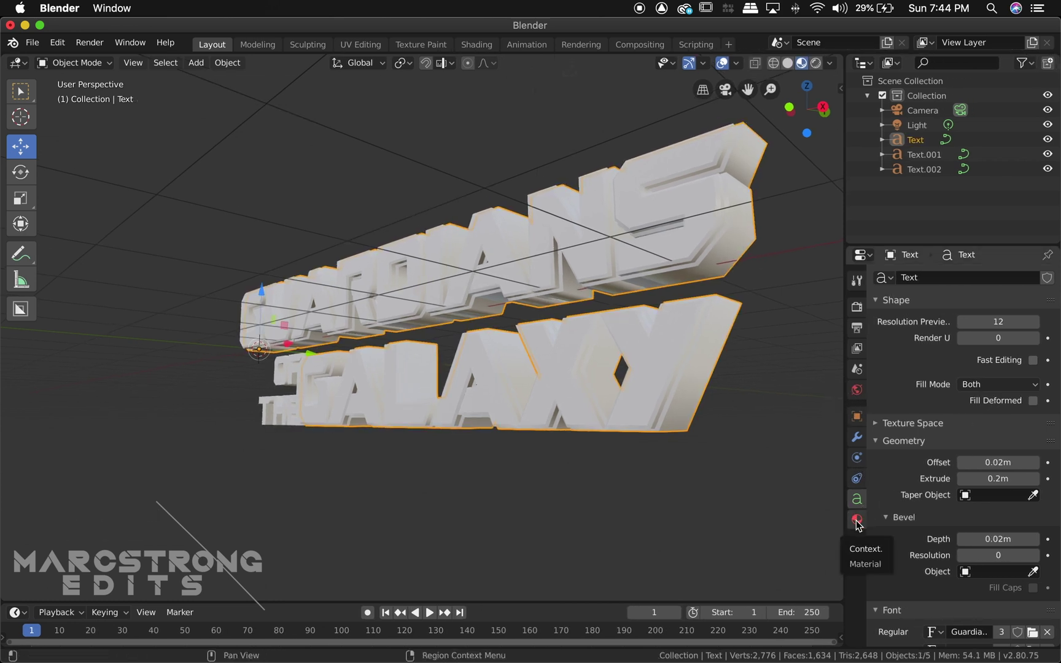
{"action": "left_click", "coordinate": [857, 520]}
{"action": "left_click", "coordinate": [915, 341]}
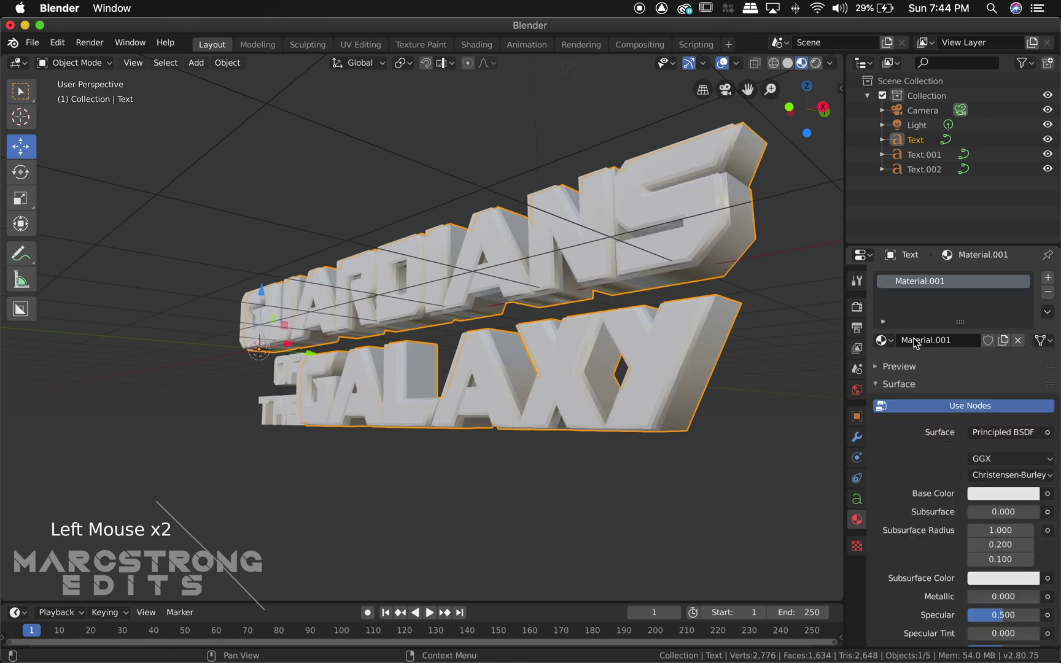
{"action": "left_click", "coordinate": [926, 341]}
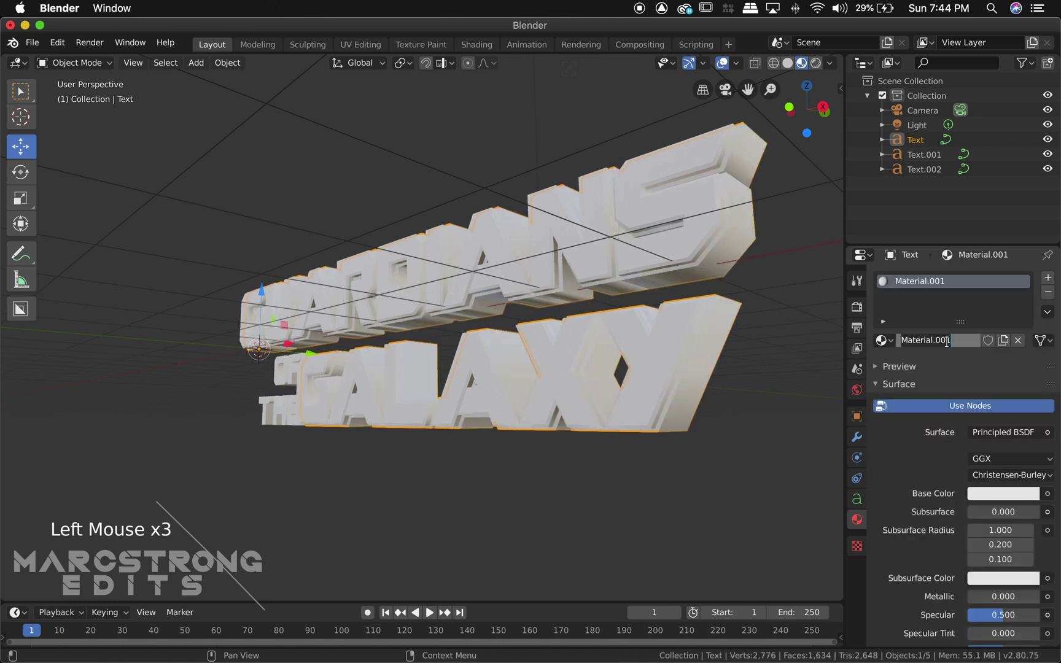
{"action": "type", "text": "Gold"}
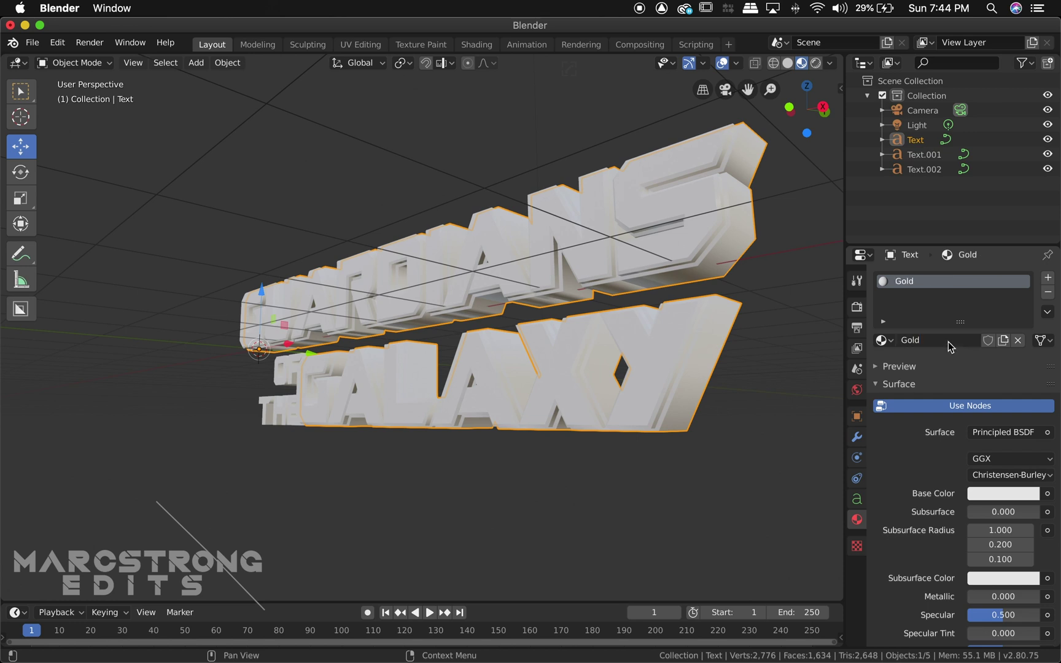
Set the Gold material's base colour to gold.
{"action": "left_click", "coordinate": [1026, 494]}
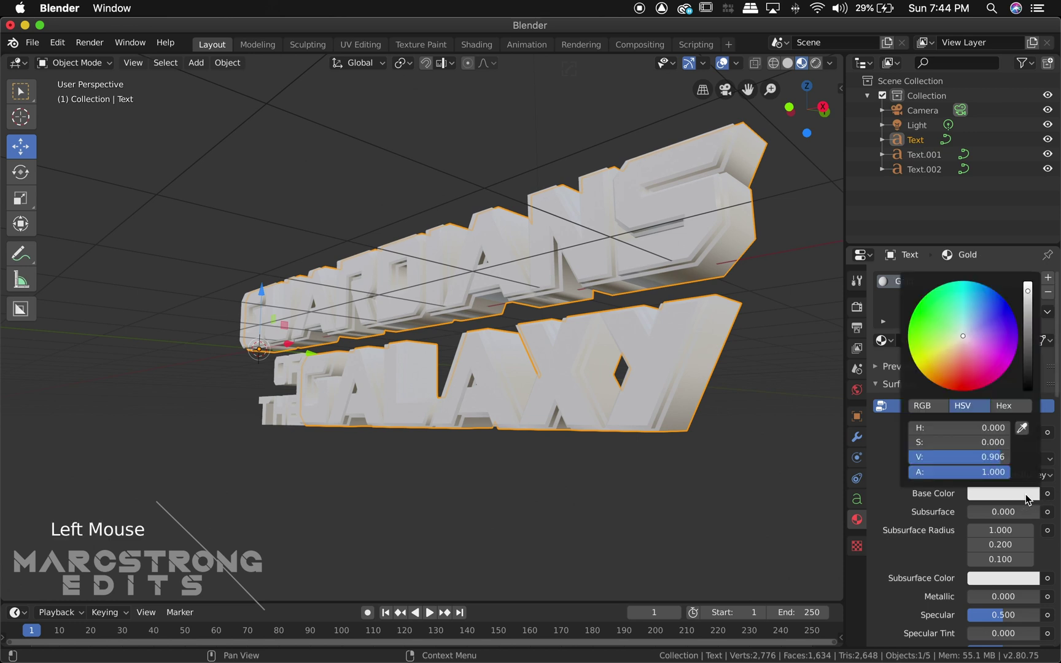
{"action": "left_click_drag", "start_coordinate": [939, 365], "coordinate": [944, 364]}
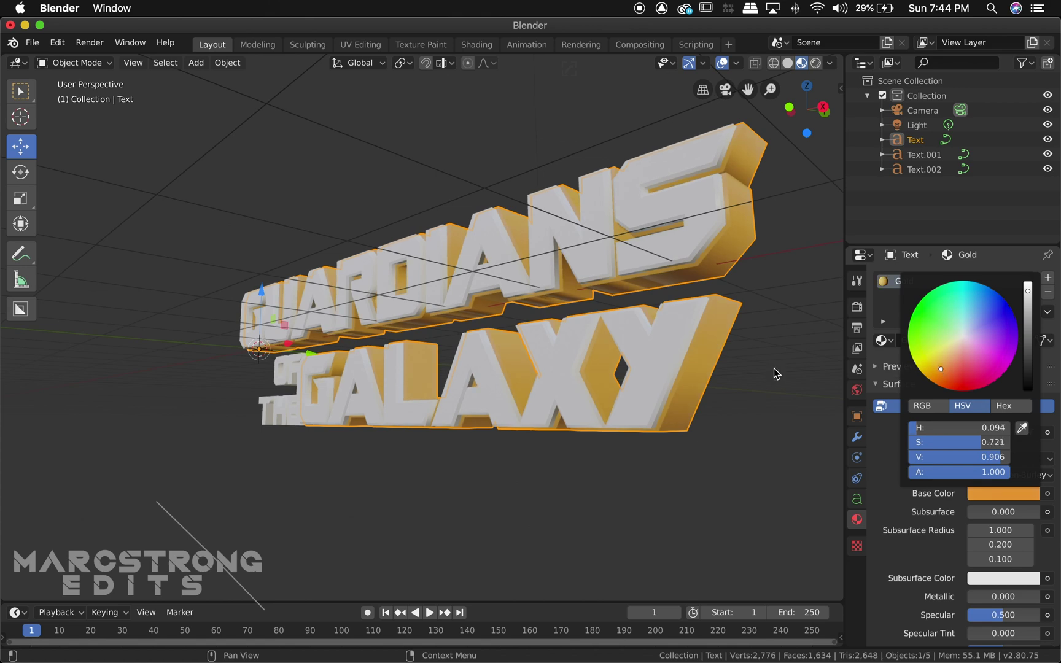
{"action": "scroll", "coordinate": [741, 366], "scroll_direction": "up", "scroll_amount": 10}
{"action": "scroll", "coordinate": [741, 366], "scroll_direction": "down", "scroll_amount": 5}
{"action": "middle_click_drag", "start_coordinate": [742, 369], "coordinate": [742, 370]}
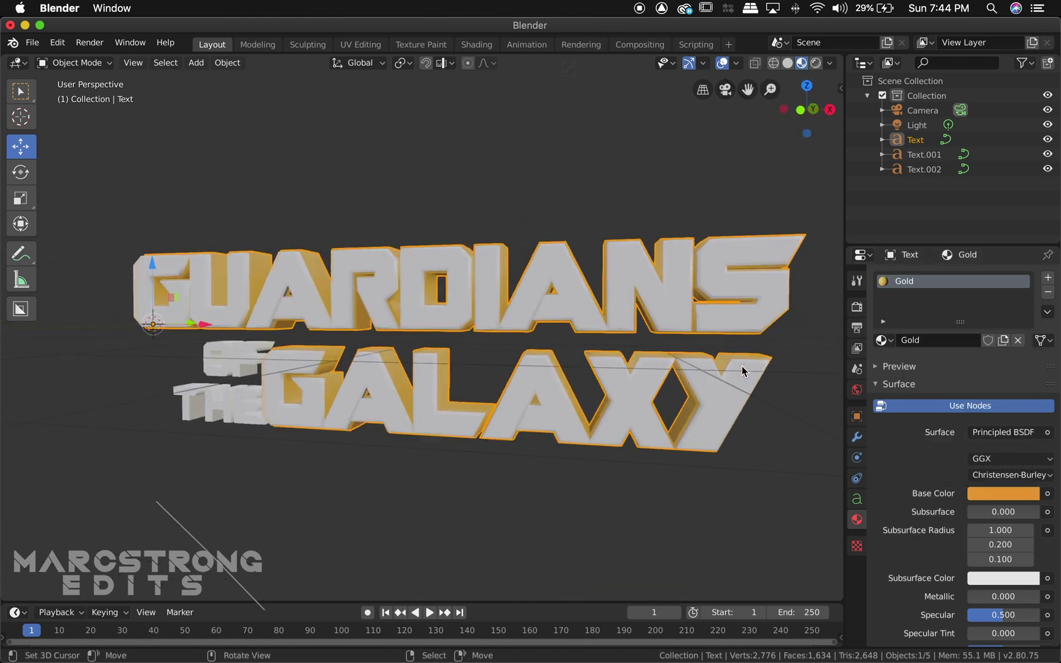
{"action": "left_click", "coordinate": [987, 494]}
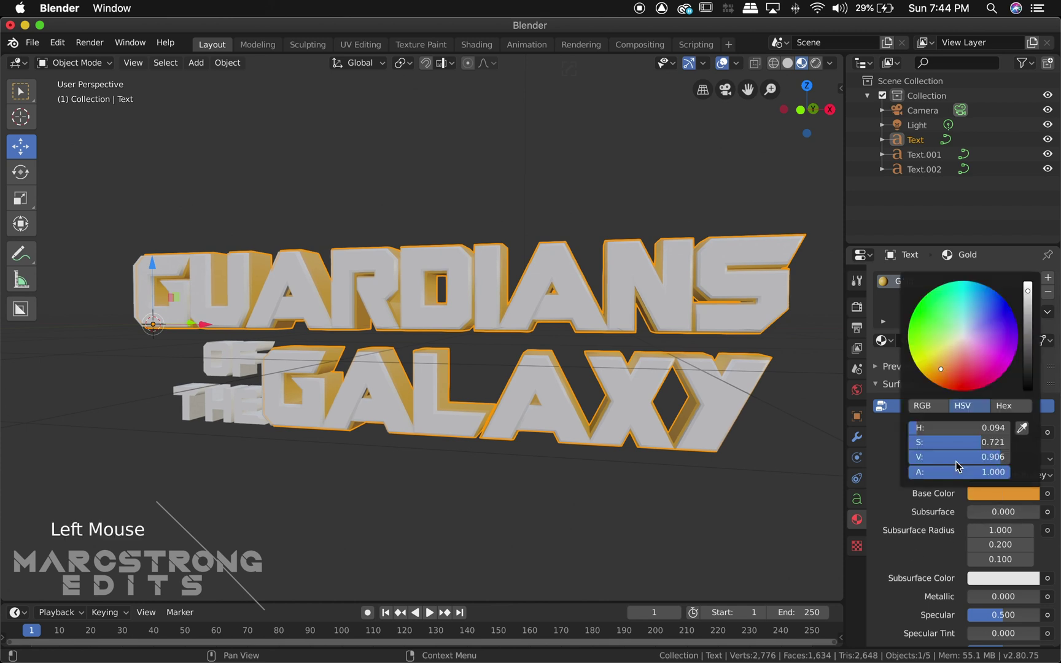
{"action": "left_click", "coordinate": [939, 362]}
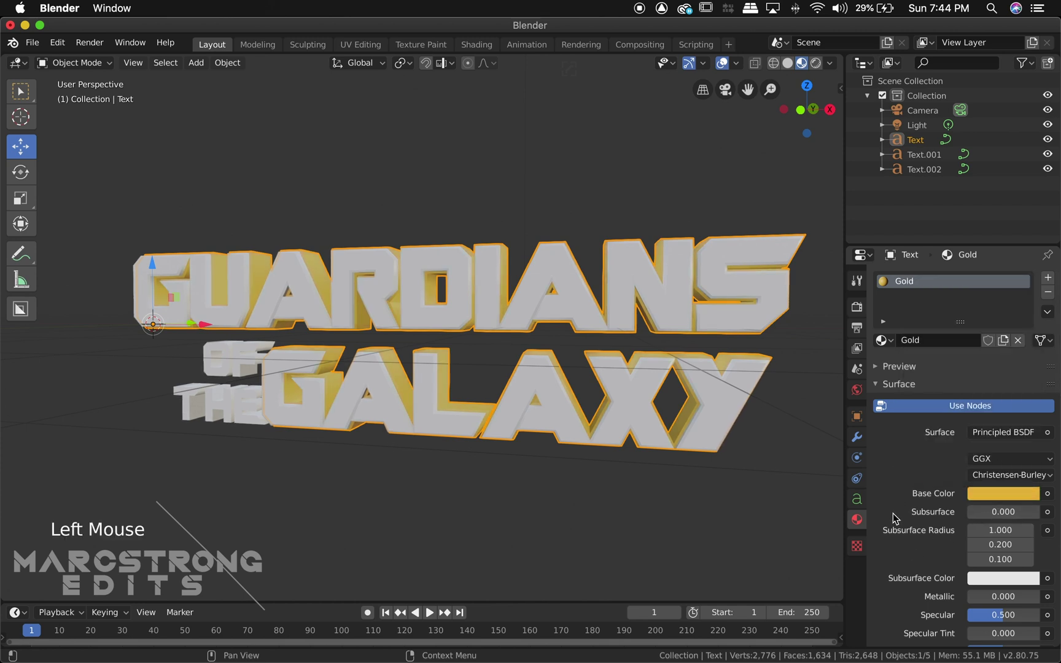
Set metallic 0.740, roughness 0.160 and specular 0.660 on the Gold material.
{"action": "scroll", "coordinate": [896, 519], "scroll_direction": "down", "scroll_amount": 5}
{"action": "scroll", "coordinate": [896, 521], "scroll_direction": "down", "scroll_amount": 2}
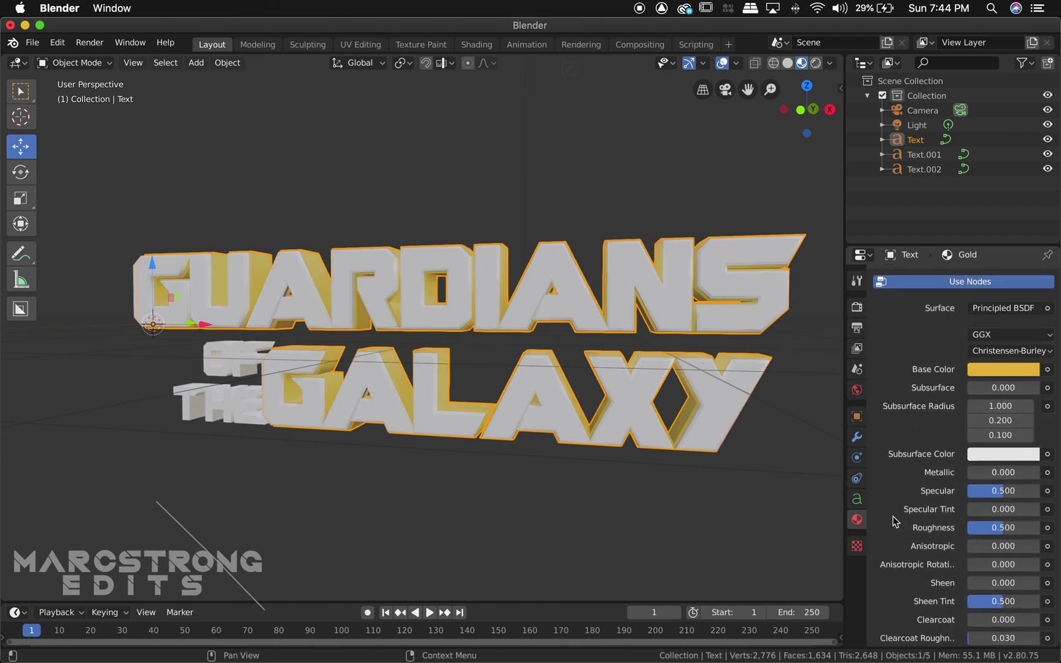
{"action": "left_click_drag", "start_coordinate": [1003, 464], "coordinate": [1049, 464]}
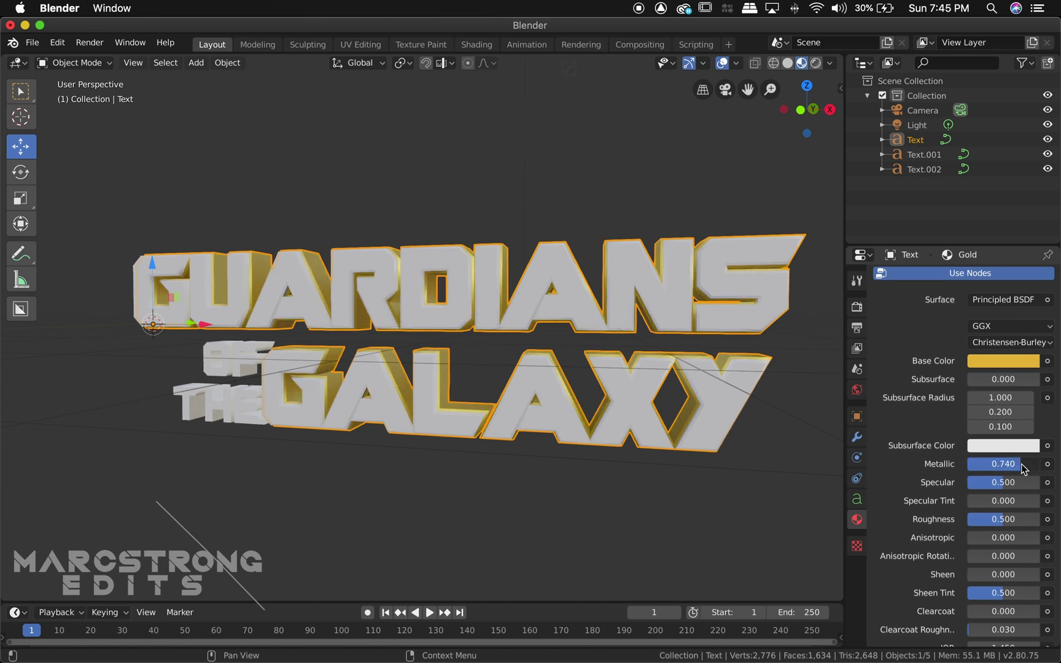
{"action": "left_click_drag", "start_coordinate": [1002, 525], "coordinate": [977, 525]}
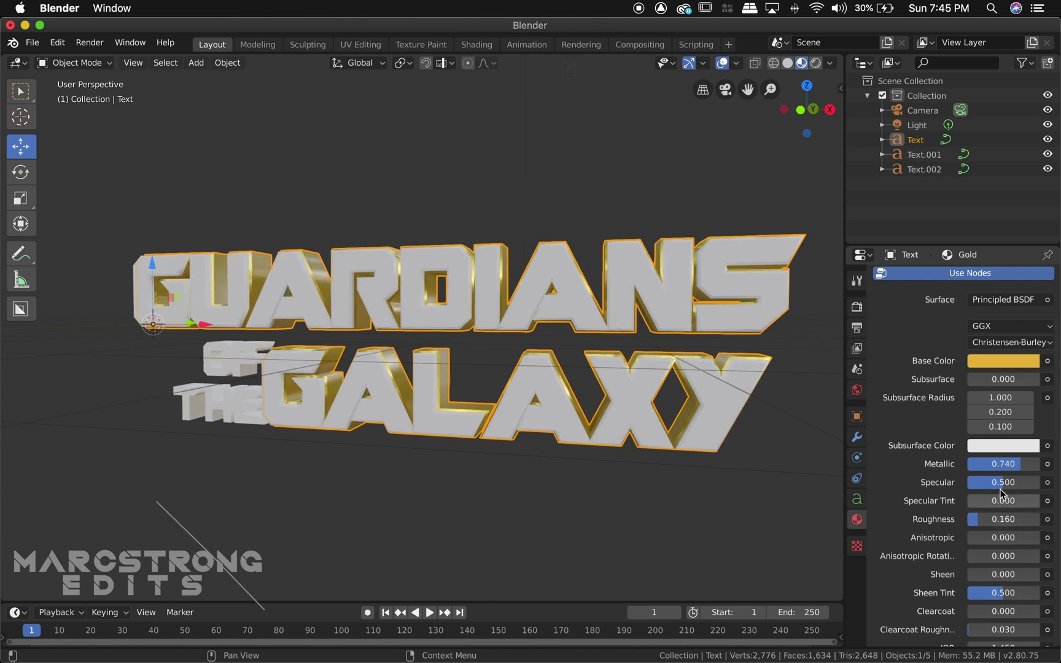
{"action": "left_click_drag", "start_coordinate": [1001, 485], "coordinate": [1003, 485]}
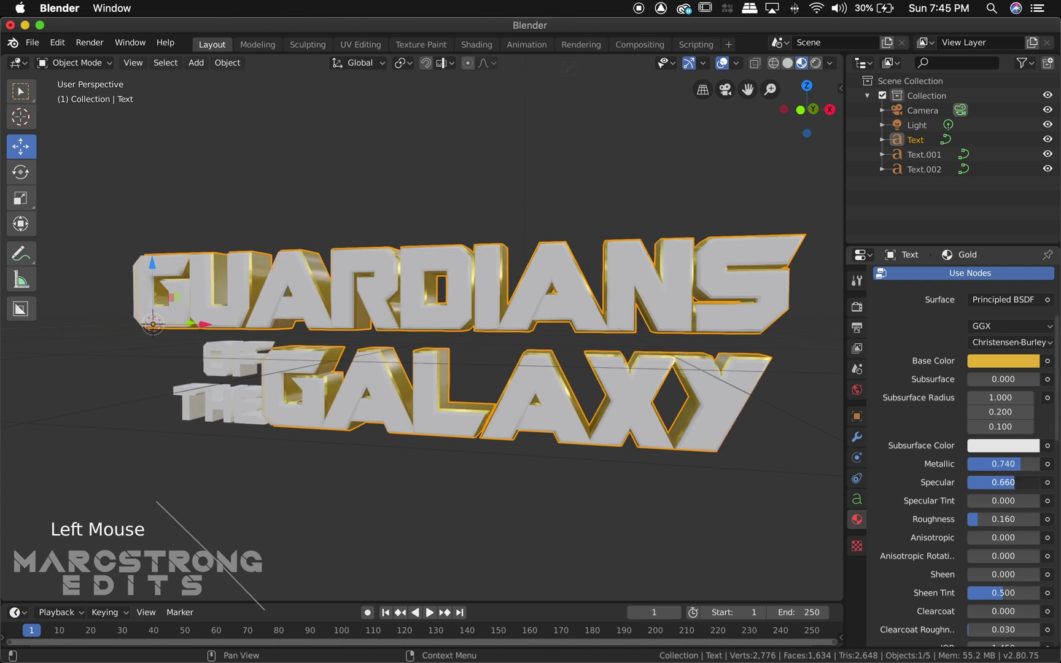
Give the Text.002 title words a new material named Blue with a blue base colour.
{"action": "right_click", "coordinate": [680, 315]}
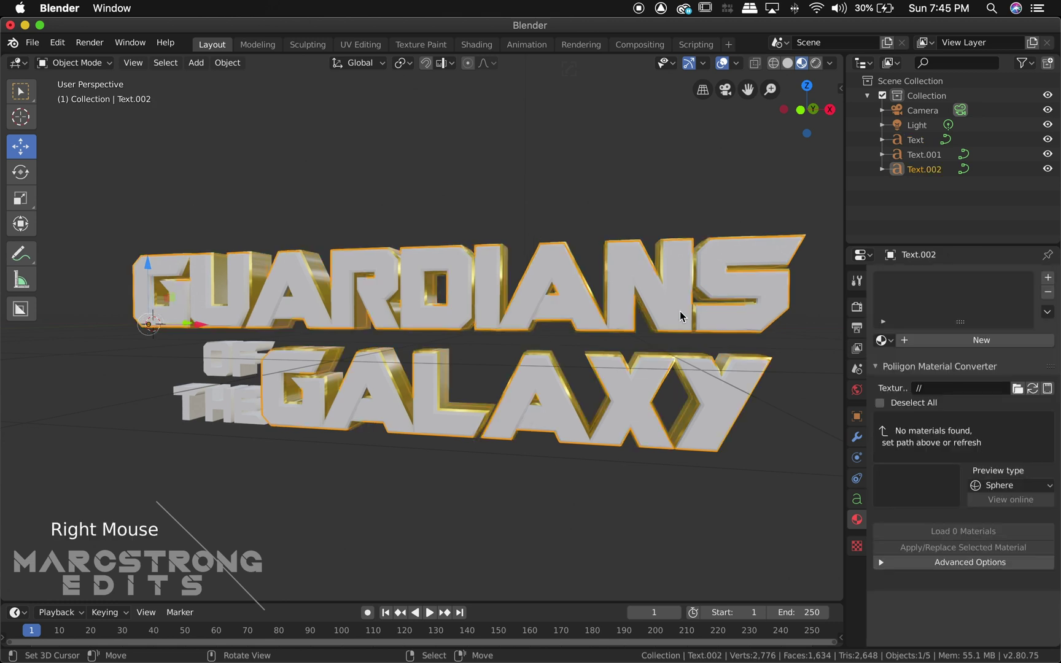
{"action": "left_click", "coordinate": [919, 340]}
{"action": "left_click", "coordinate": [919, 339]}
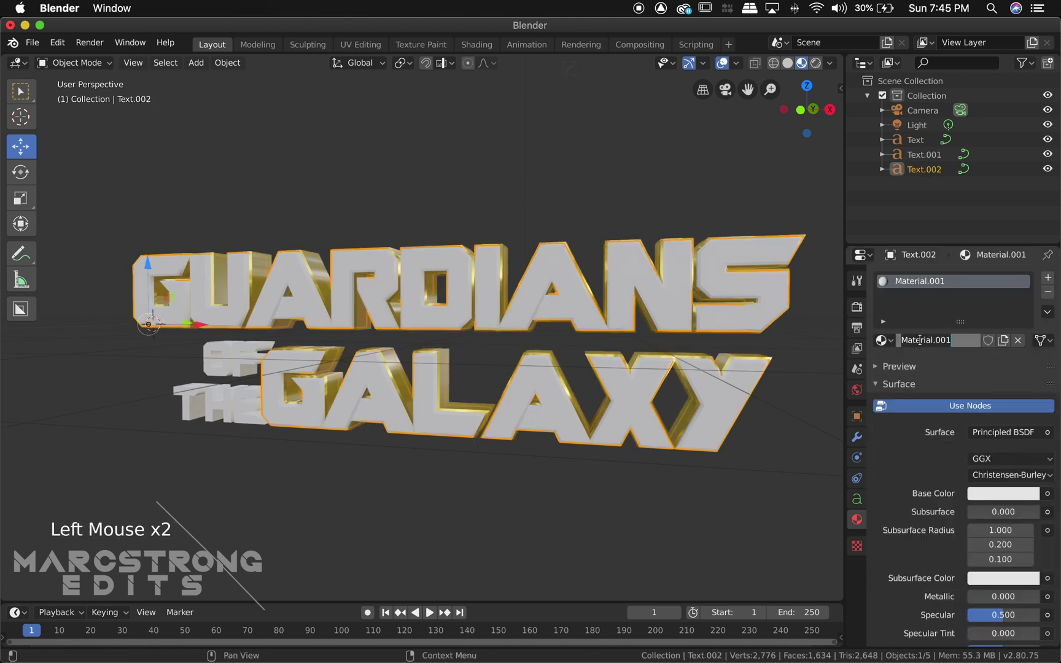
{"action": "type", "text": "Blue"}
{"action": "key", "text": "Return"}
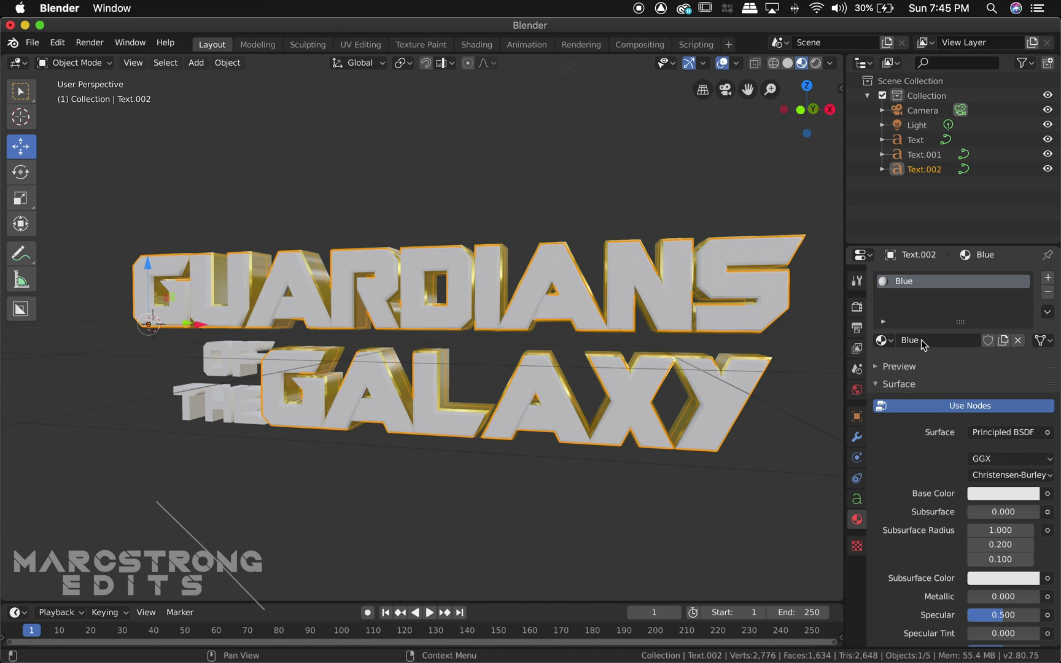
{"action": "left_click", "coordinate": [995, 497]}
{"action": "left_click", "coordinate": [972, 299]}
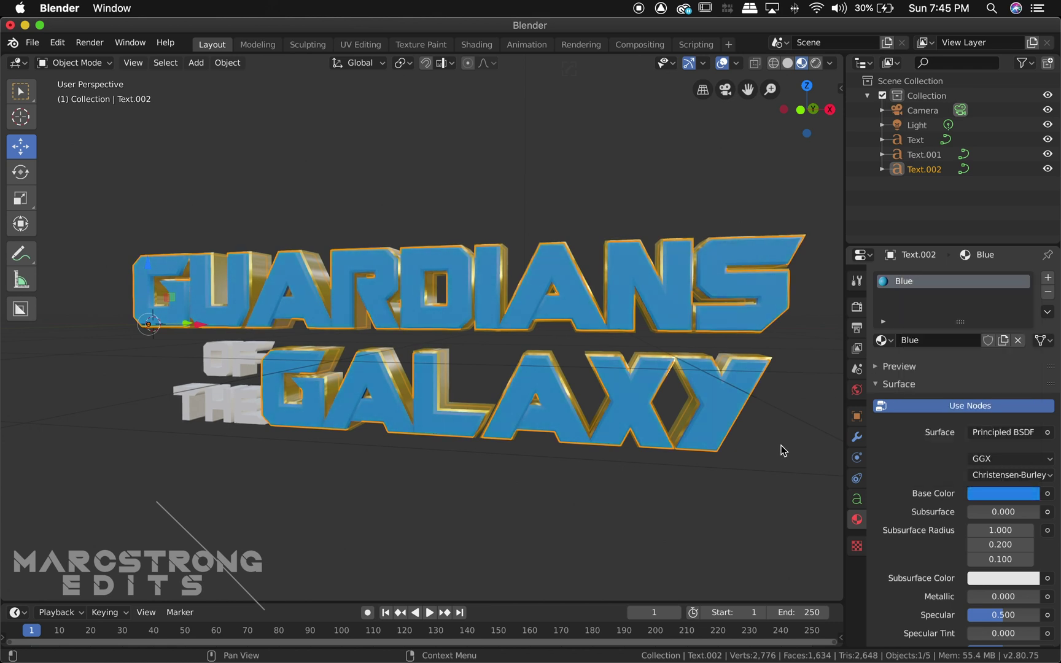
Assign the existing Gold material to the OF THE letters.
{"action": "right_click", "coordinate": [225, 367]}
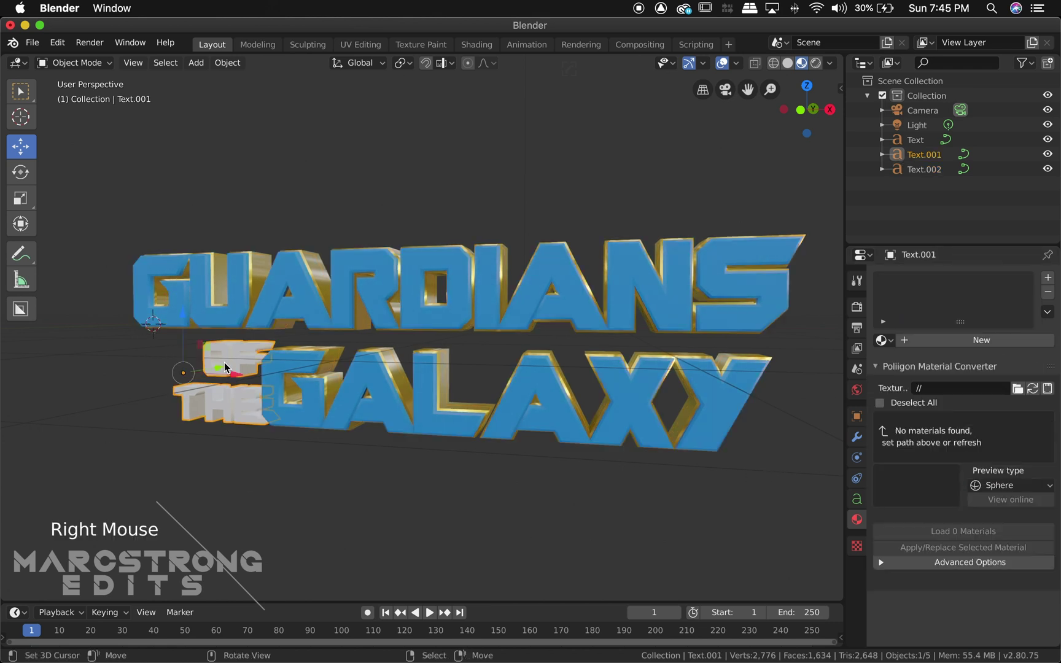
{"action": "left_click", "coordinate": [889, 342]}
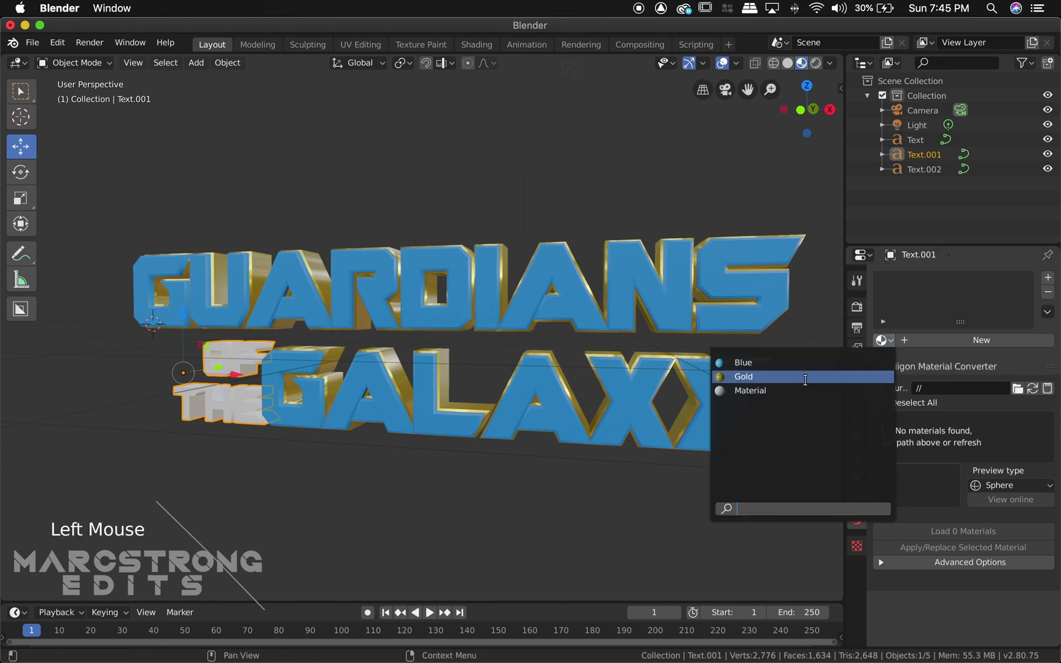
{"action": "left_click", "coordinate": [798, 377]}
{"action": "right_click", "coordinate": [636, 480]}
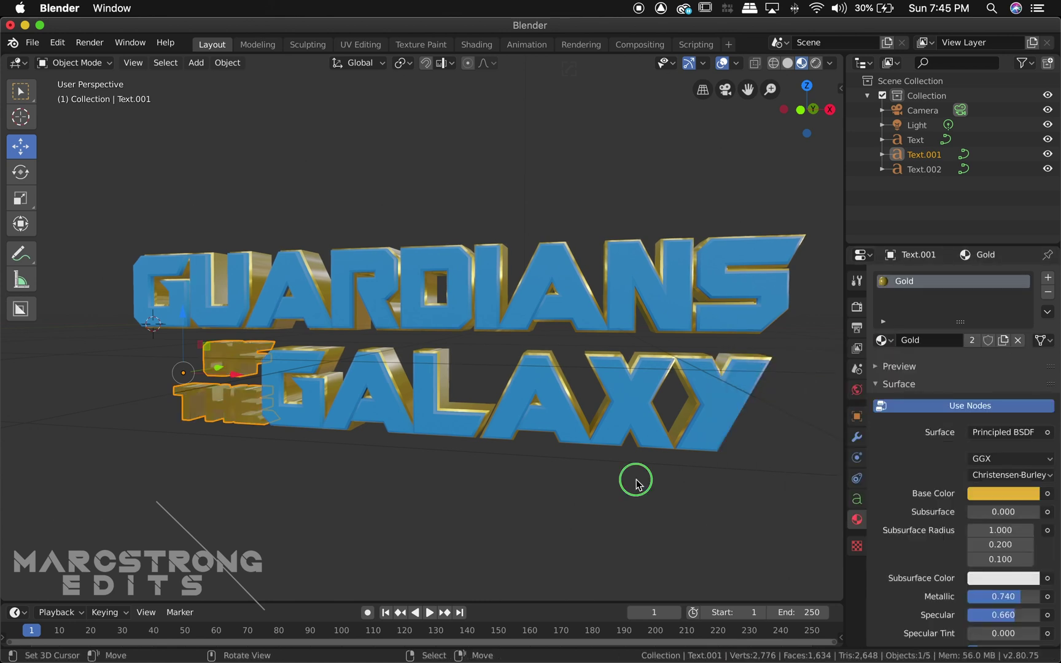
{"action": "scroll", "coordinate": [550, 450], "scroll_direction": "down", "scroll_amount": 3}
{"action": "scroll", "coordinate": [548, 447], "scroll_direction": "left", "scroll_amount": 4}
{"action": "scroll", "coordinate": [548, 442], "scroll_direction": "left", "scroll_amount": 3}
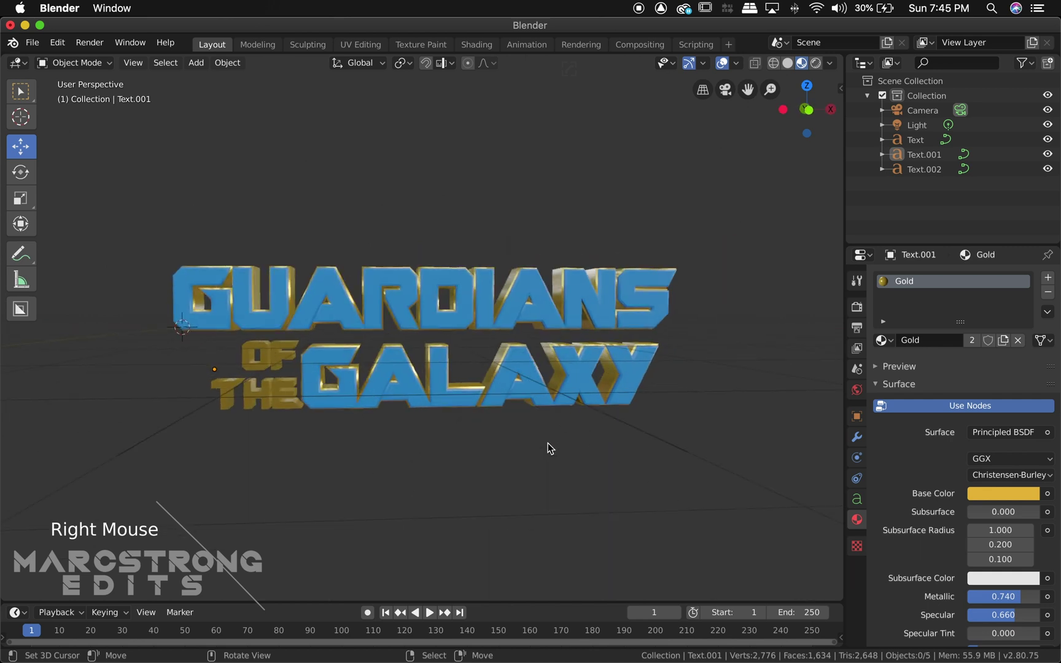
{"action": "left_click", "coordinate": [34, 62]}
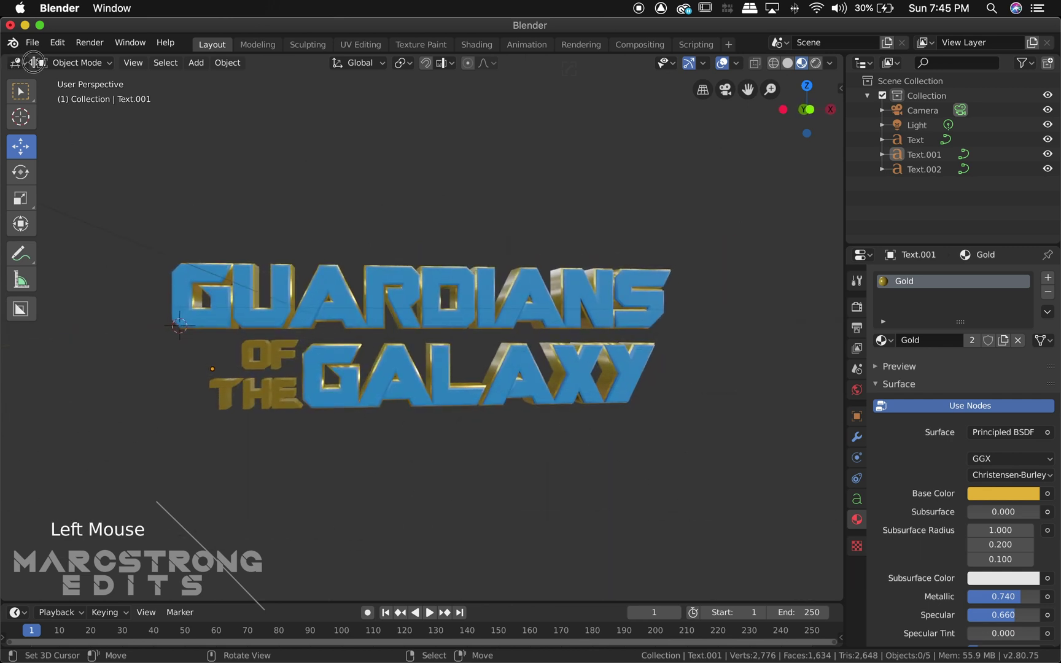
Split the viewport: a front orthographic view in Rendered shading on the left, and Solid shading on the right.
{"action": "left_click_drag", "start_coordinate": [175, 75], "coordinate": [265, 333]}
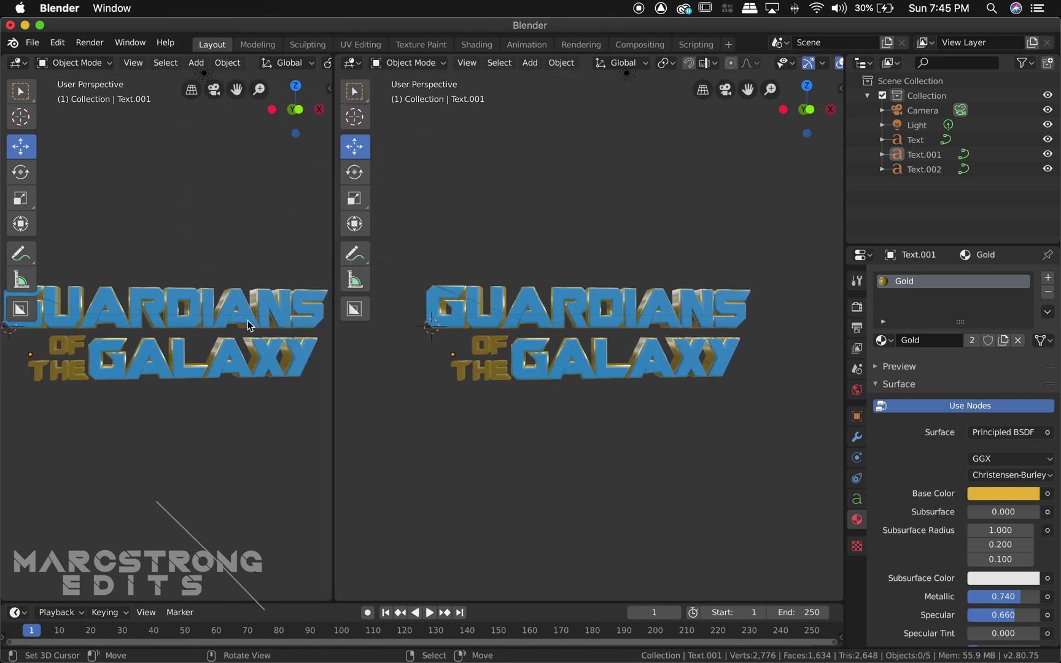
{"action": "key", "text": "KP_1"}
{"action": "key", "text": "t"}
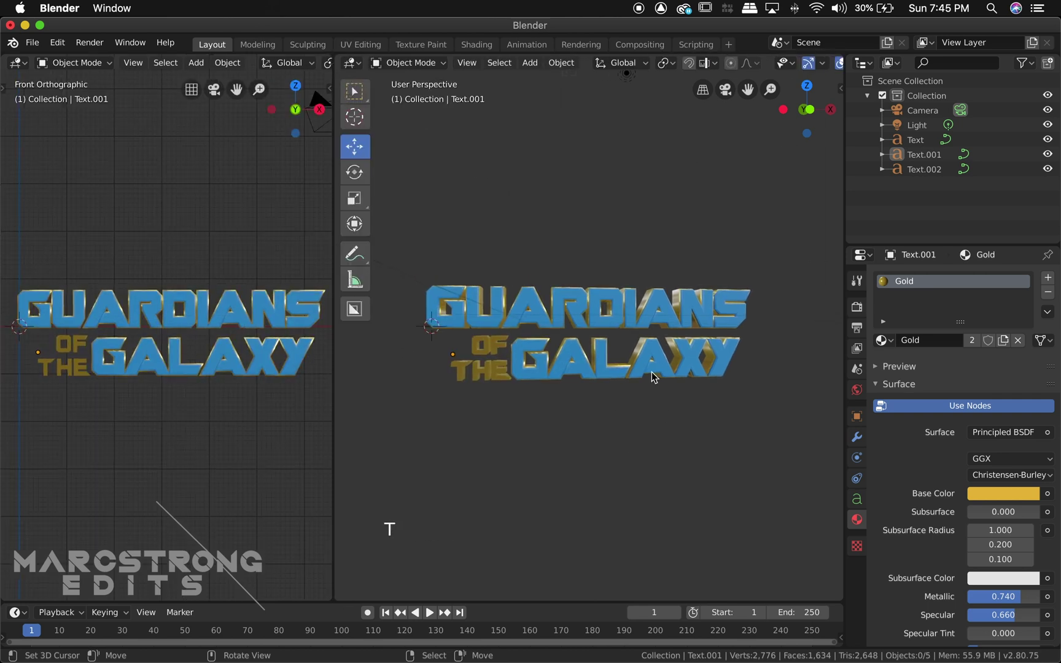
{"action": "scroll", "coordinate": [798, 63], "scroll_direction": "down", "scroll_amount": 5}
{"action": "left_click", "coordinate": [788, 62]}
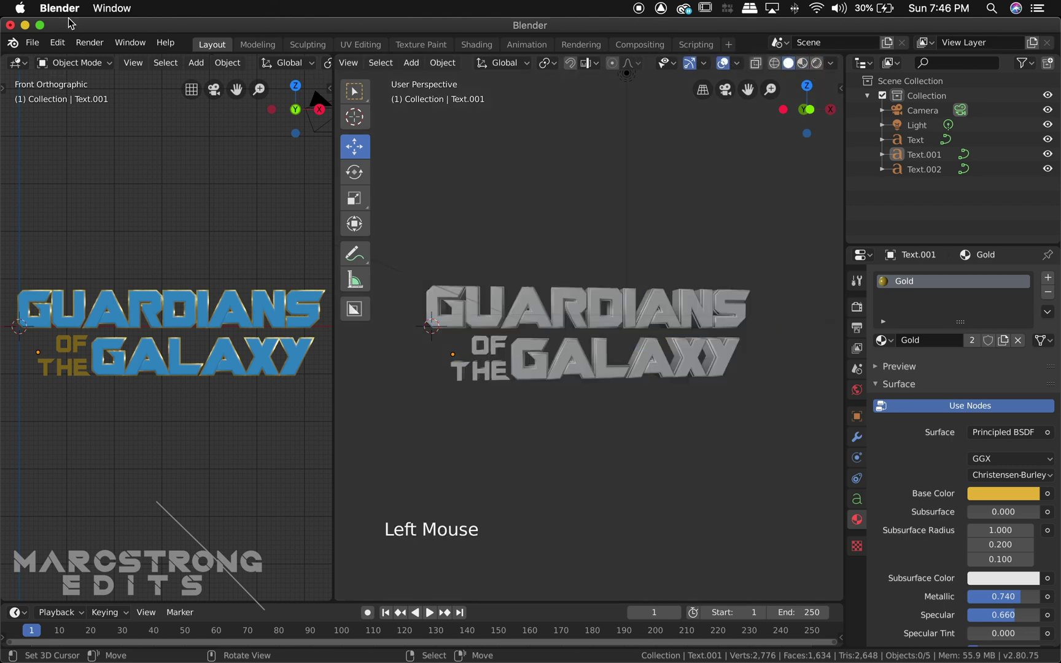
{"action": "scroll", "coordinate": [256, 68], "scroll_direction": "down", "scroll_amount": 8}
{"action": "right_click", "coordinate": [255, 67]}
{"action": "left_click", "coordinate": [307, 64]}
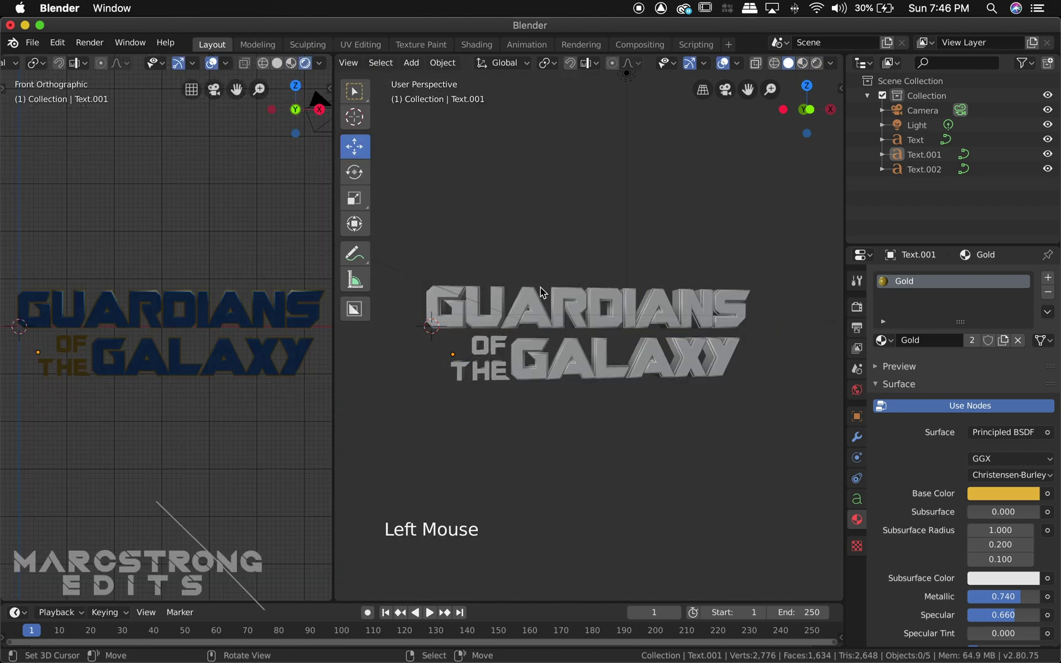
{"action": "middle_click_drag", "start_coordinate": [544, 292], "coordinate": [478, 347]}
Add a point light and raise it above the title.
{"action": "key", "text": "shift+a"}
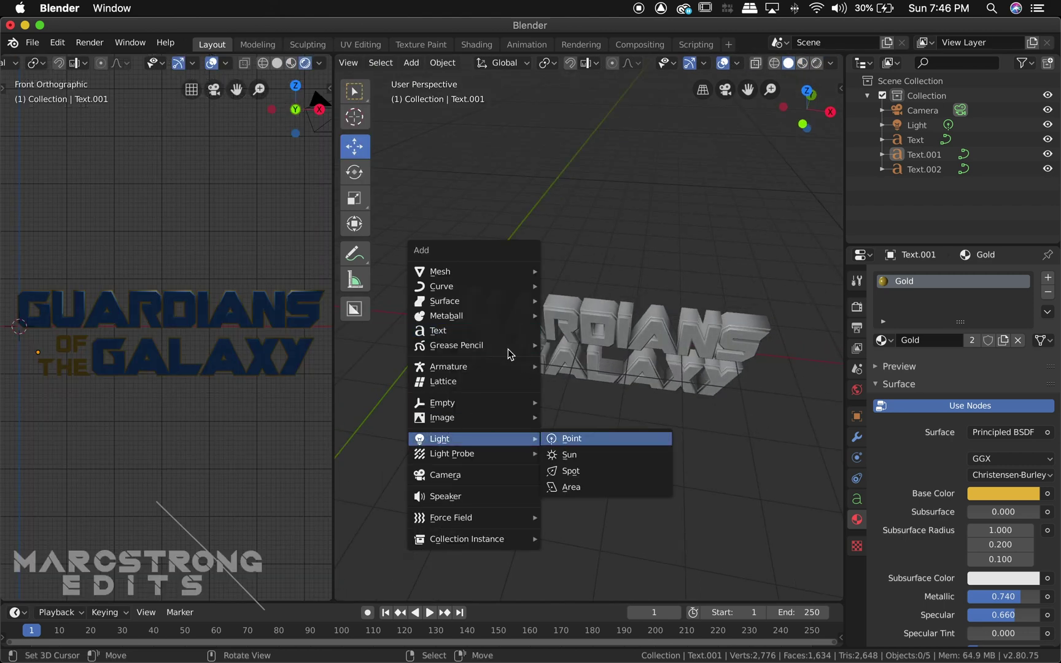
{"action": "left_click", "coordinate": [553, 440]}
{"action": "mouse_move", "coordinate": [447, 310]}
{"action": "left_mouse_down"}
{"action": "mouse_move", "coordinate": [455, 303]}
{"action": "mouse_move", "coordinate": [442, 316]}
{"action": "left_mouse_up"}
{"action": "left_click_drag", "start_coordinate": [1034, 375], "coordinate": [1039, 375]}
{"action": "left_click_drag", "start_coordinate": [413, 286], "coordinate": [446, 259]}
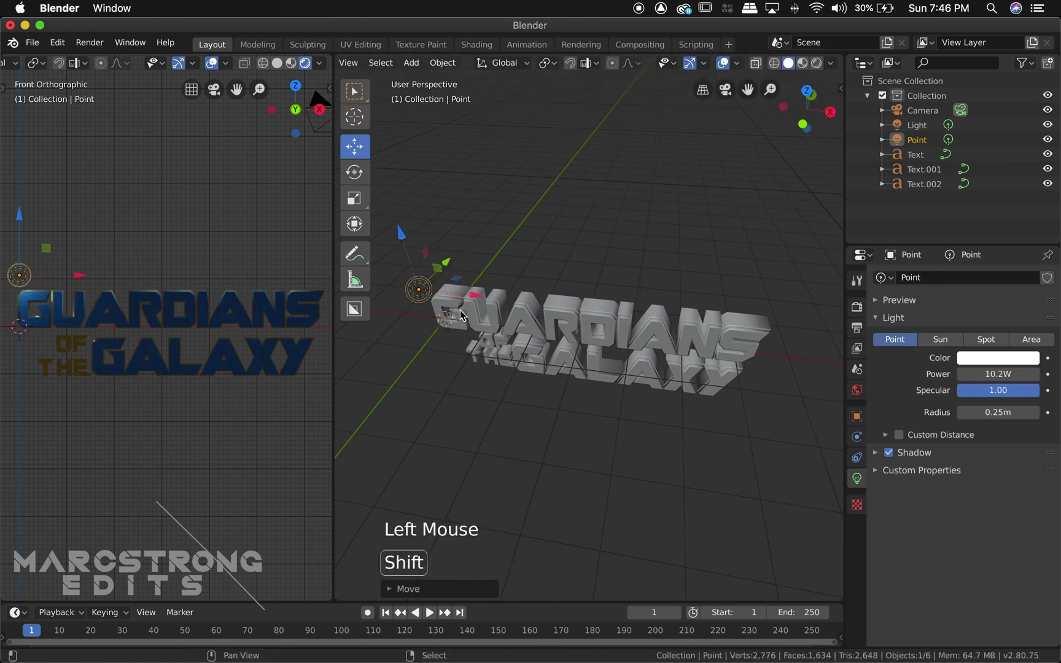
Duplicate the point light several times along X to form a row above the title.
{"action": "key", "text": "shift+d"}
{"action": "left_click", "coordinate": [477, 296]}
{"action": "left_click_drag", "start_coordinate": [477, 296], "coordinate": [616, 314]}
{"action": "key", "text": "shift+d"}
{"action": "left_click", "coordinate": [551, 304]}
{"action": "key", "text": "shift+d"}
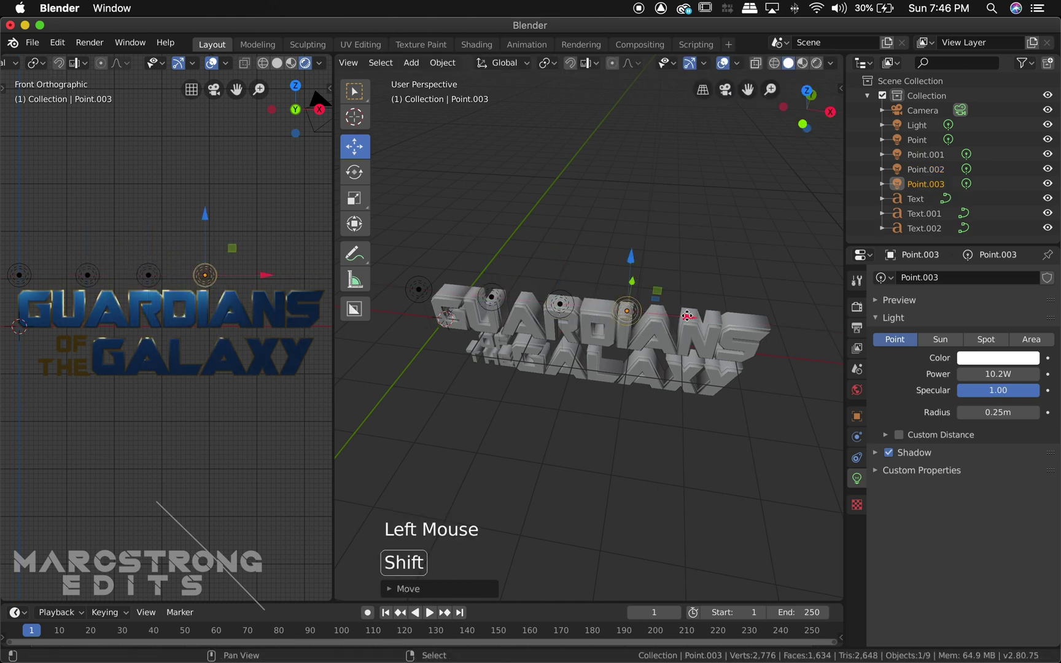
{"action": "key", "text": "shift+d"}
{"action": "left_click", "coordinate": [759, 321]}
{"action": "middle_click_drag", "start_coordinate": [760, 321], "coordinate": [699, 330], "text": "shift"}
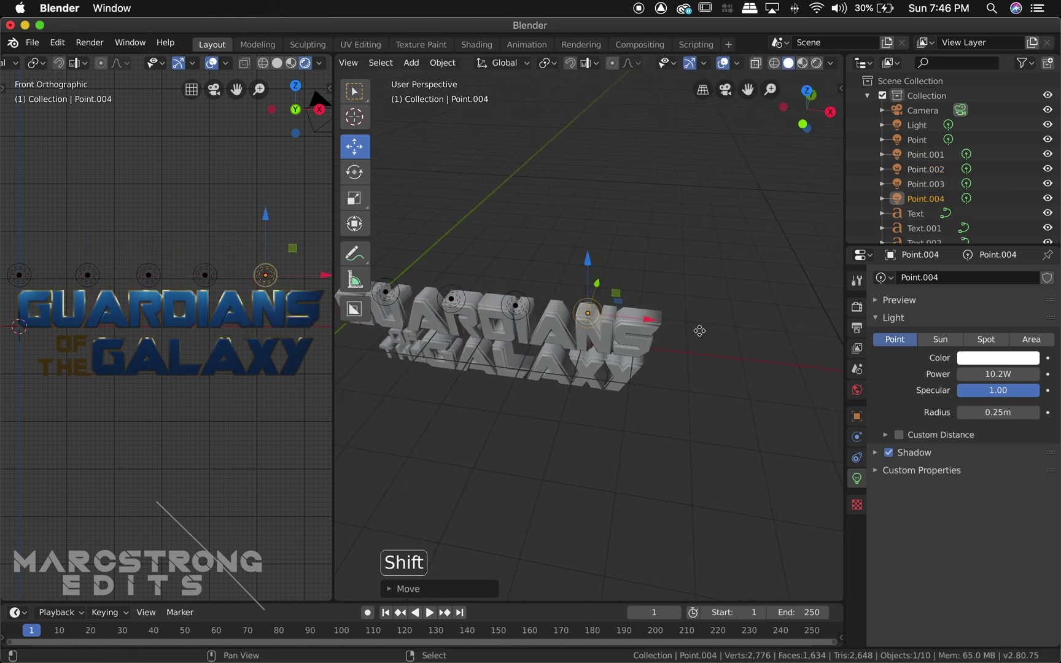
{"action": "key", "text": "shift+d"}
{"action": "left_click", "coordinate": [701, 324]}
{"action": "middle_click_drag", "start_coordinate": [347, 364], "coordinate": [452, 368], "text": "shift"}
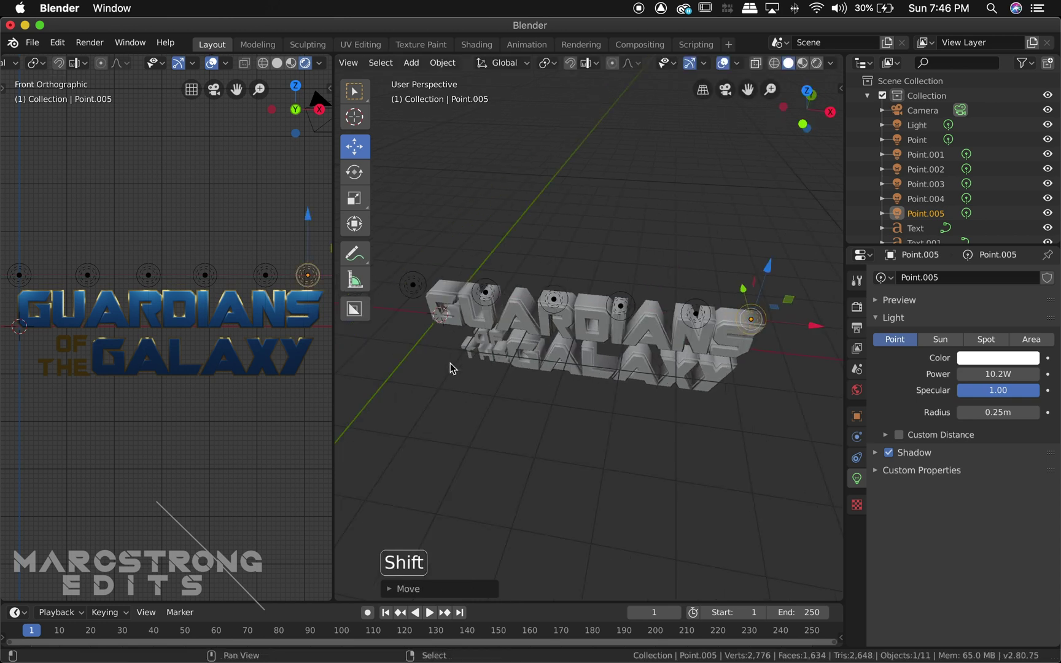
Duplicate the second point light and lower the copy over the OF letters.
{"action": "right_click", "coordinate": [484, 292]}
{"action": "key", "text": "shift+d"}
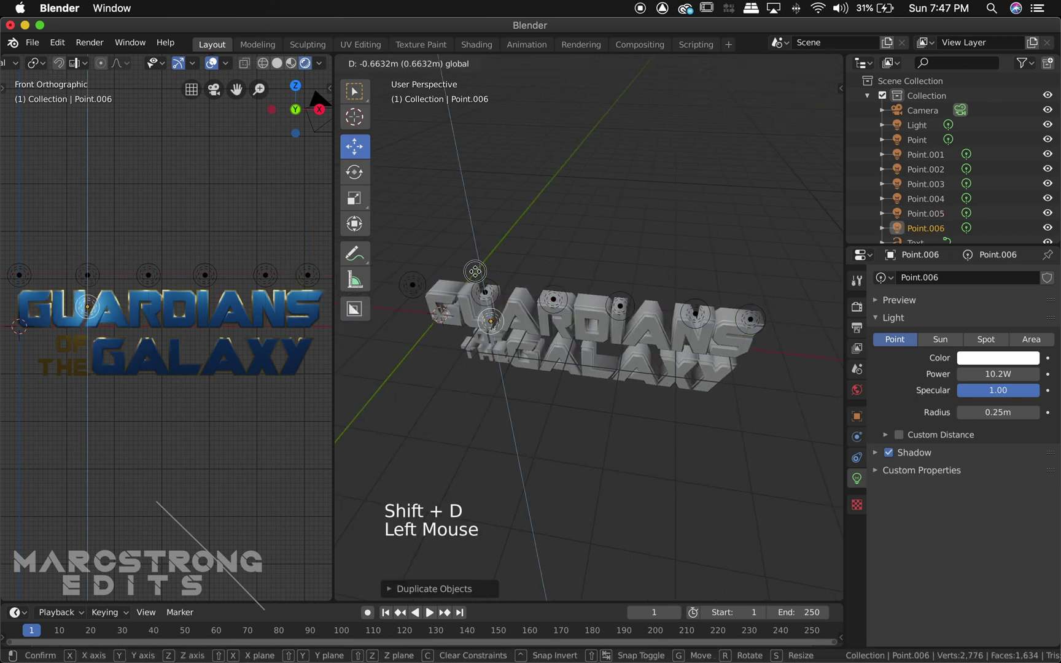
{"action": "left_click_drag", "start_coordinate": [475, 272], "coordinate": [477, 305]}
{"action": "left_click_drag", "start_coordinate": [546, 359], "coordinate": [521, 354]}
{"action": "left_click_drag", "start_coordinate": [458, 297], "coordinate": [458, 303]}
Turn the copy into an area light tilted around X with size 2.21m.
{"action": "left_click", "coordinate": [1034, 342]}
{"action": "middle_click_drag", "start_coordinate": [626, 350], "coordinate": [544, 372]}
{"action": "scroll", "coordinate": [507, 311], "scroll_direction": "up", "scroll_amount": 3}
{"action": "key", "text": "r"}
{"action": "key", "text": "x"}
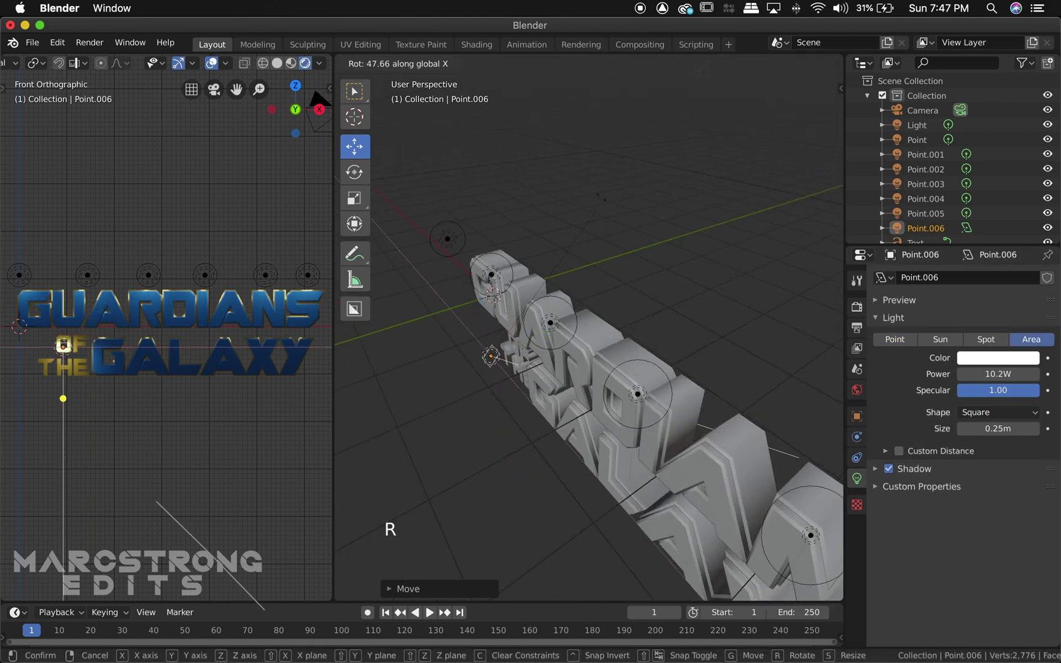
{"action": "left_click", "coordinate": [560, 468]}
{"action": "left_click_drag", "start_coordinate": [545, 339], "coordinate": [513, 352]}
{"action": "key", "text": "r"}
{"action": "key", "text": "x"}
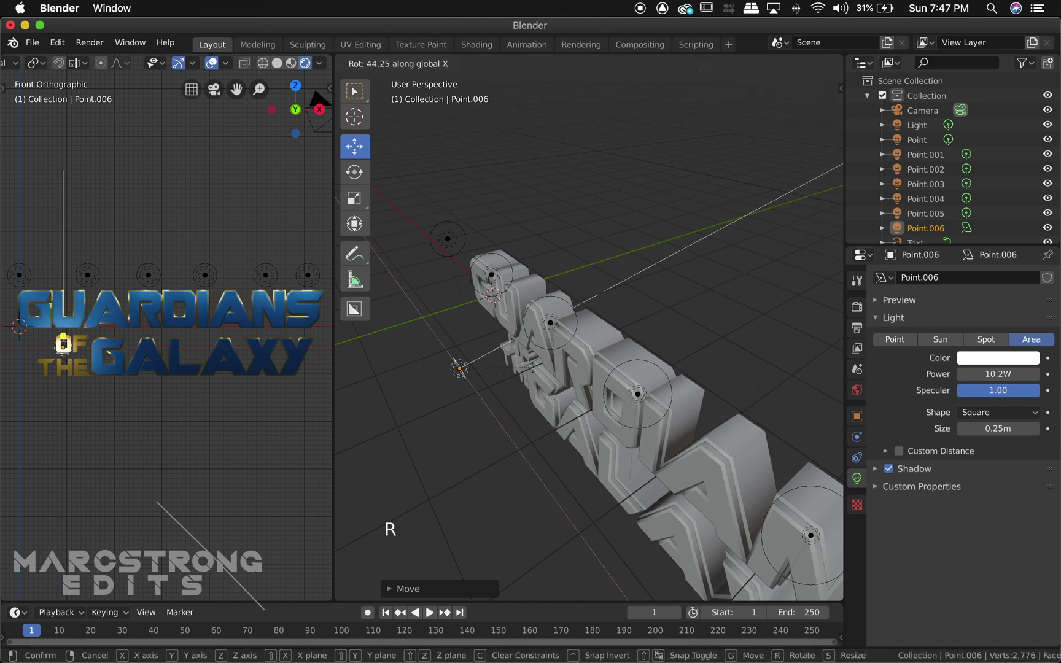
{"action": "left_click", "coordinate": [489, 367]}
{"action": "left_click_drag", "start_coordinate": [999, 429], "coordinate": [1042, 429]}
{"action": "left_click_drag", "start_coordinate": [63, 287], "coordinate": [63, 291]}
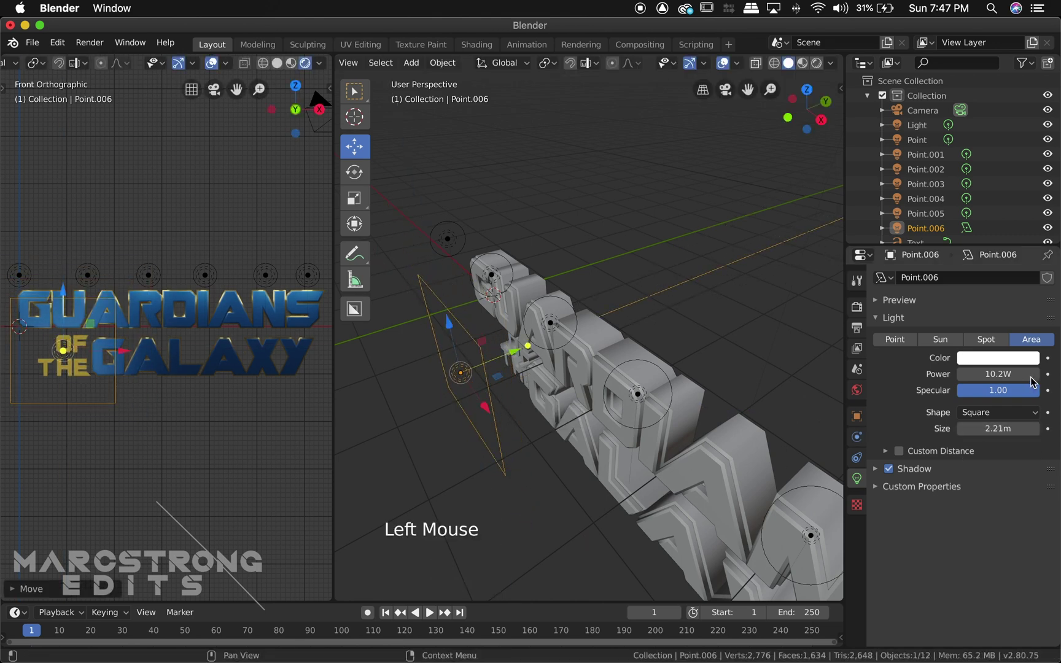
{"action": "left_click", "coordinate": [1034, 376]}
Raise the area light's power to 10.5 W.
{"action": "left_click", "coordinate": [1034, 376]}
{"action": "left_click", "coordinate": [1035, 376]}
{"action": "right_click", "coordinate": [671, 276]}
{"action": "middle_click_drag", "start_coordinate": [432, 415], "coordinate": [494, 419]}
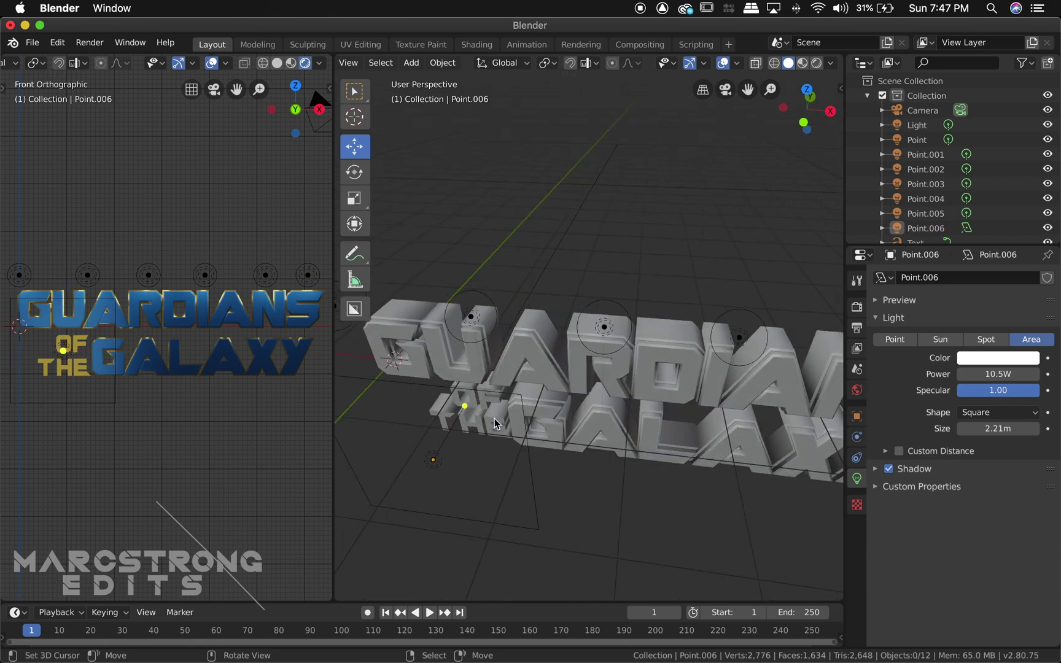
Give the OF THE text a 0.03m bevel depth with resolution 0.
{"action": "right_click", "coordinate": [496, 424]}
{"action": "left_click", "coordinate": [856, 498]}
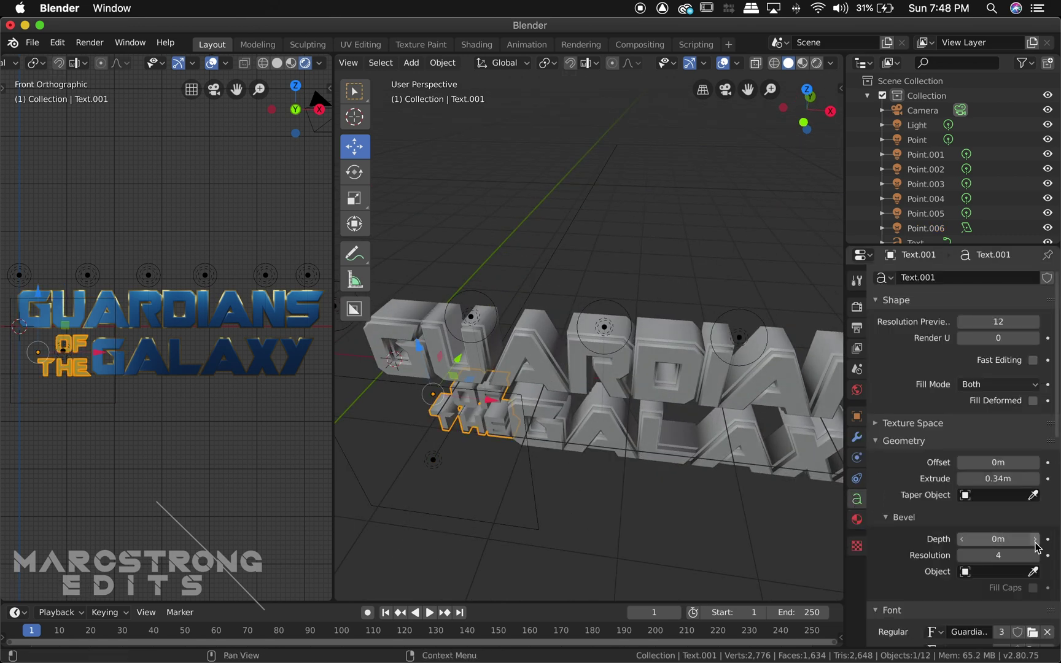
{"action": "left_click", "coordinate": [1035, 542]}
{"action": "left_click_drag", "start_coordinate": [1010, 556], "coordinate": [978, 555]}
{"action": "right_click", "coordinate": [589, 523]}
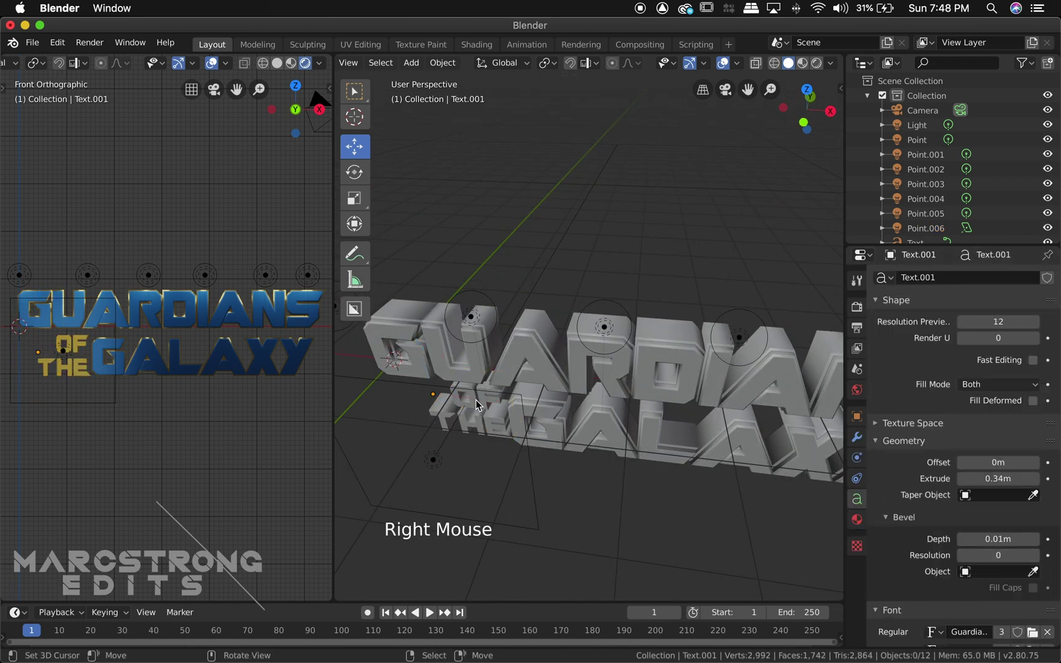
{"action": "left_click", "coordinate": [1034, 540]}
{"action": "left_click", "coordinate": [1035, 543]}
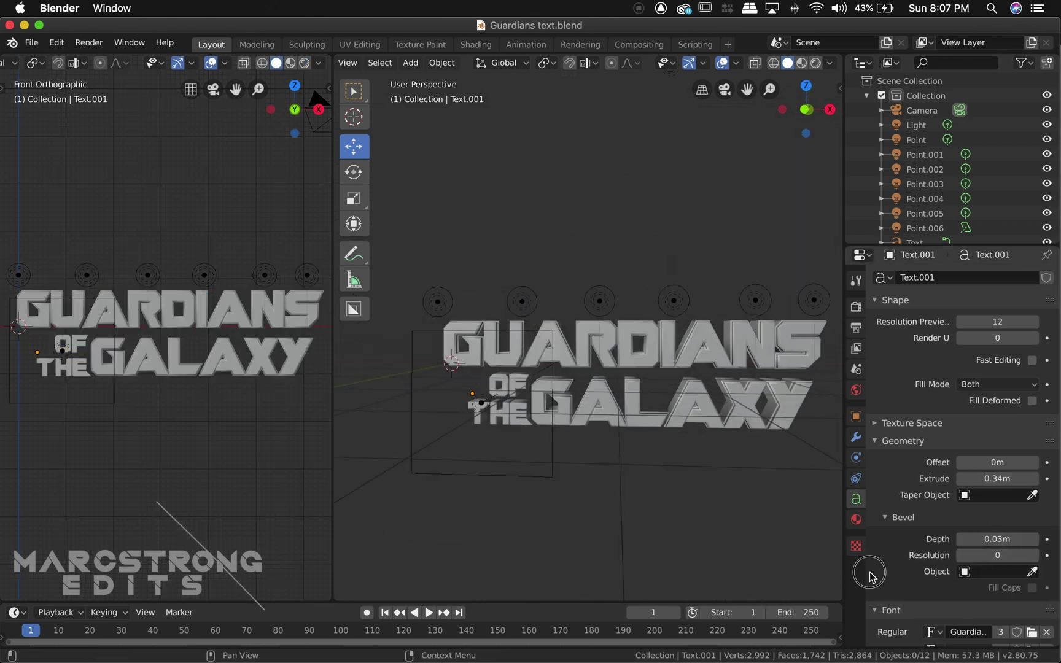
{"action": "left_click", "coordinate": [872, 576]}
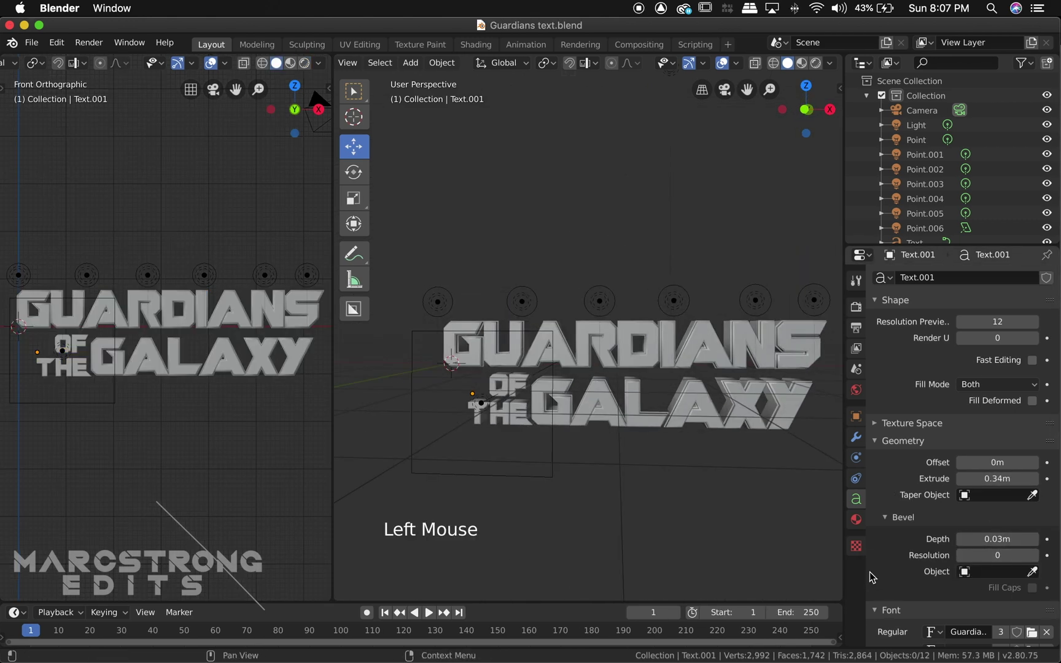
Duplicate the four top point lights and move the copies about 2.4m below the title.
{"action": "right_click", "coordinate": [307, 276]}
{"action": "right_click", "coordinate": [264, 276], "text": "shift"}
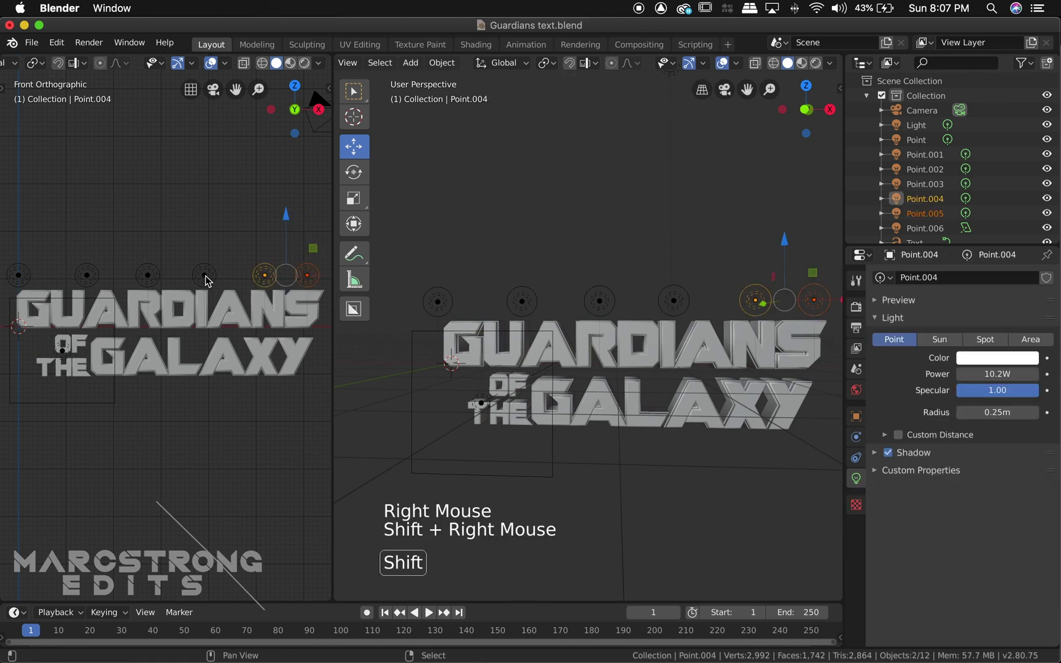
{"action": "right_click", "coordinate": [205, 275], "text": "shift"}
{"action": "right_click", "coordinate": [148, 276], "text": "shift"}
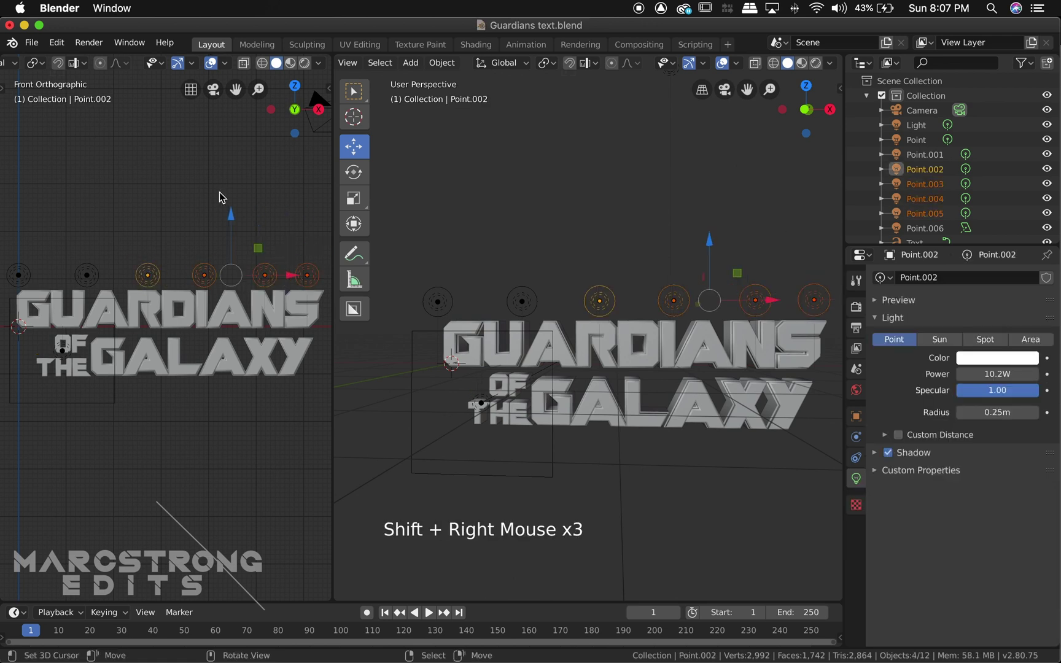
{"action": "left_click", "coordinate": [305, 64]}
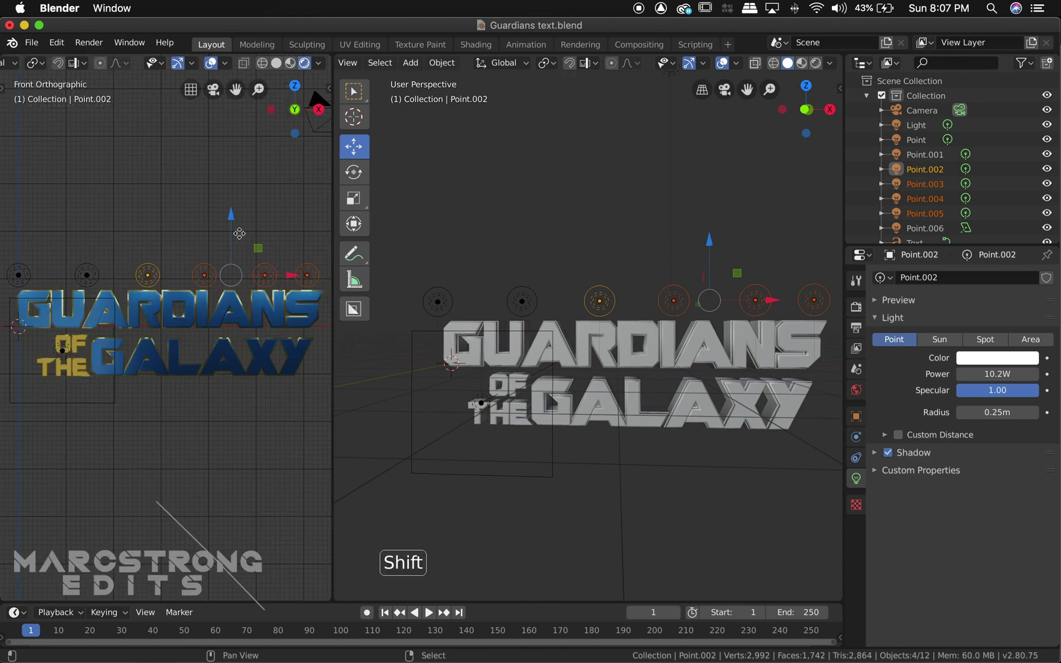
{"action": "key", "text": "shift+d"}
{"action": "left_click_drag", "start_coordinate": [227, 224], "coordinate": [222, 331]}
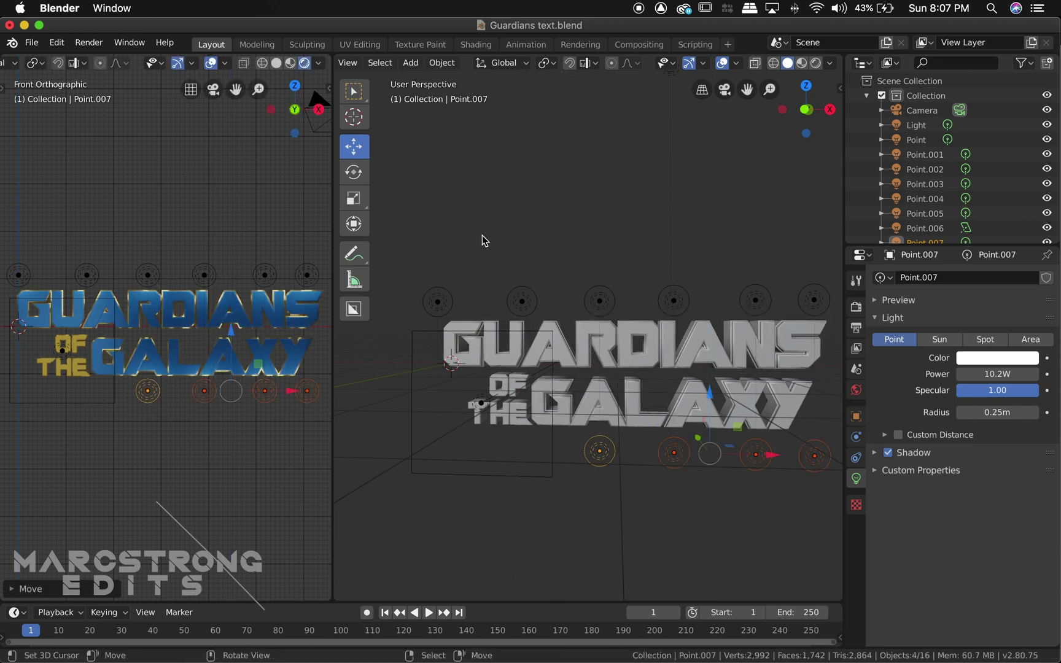
Deselect the lights and set the front view to Solid shading.
{"action": "right_click", "coordinate": [535, 228]}
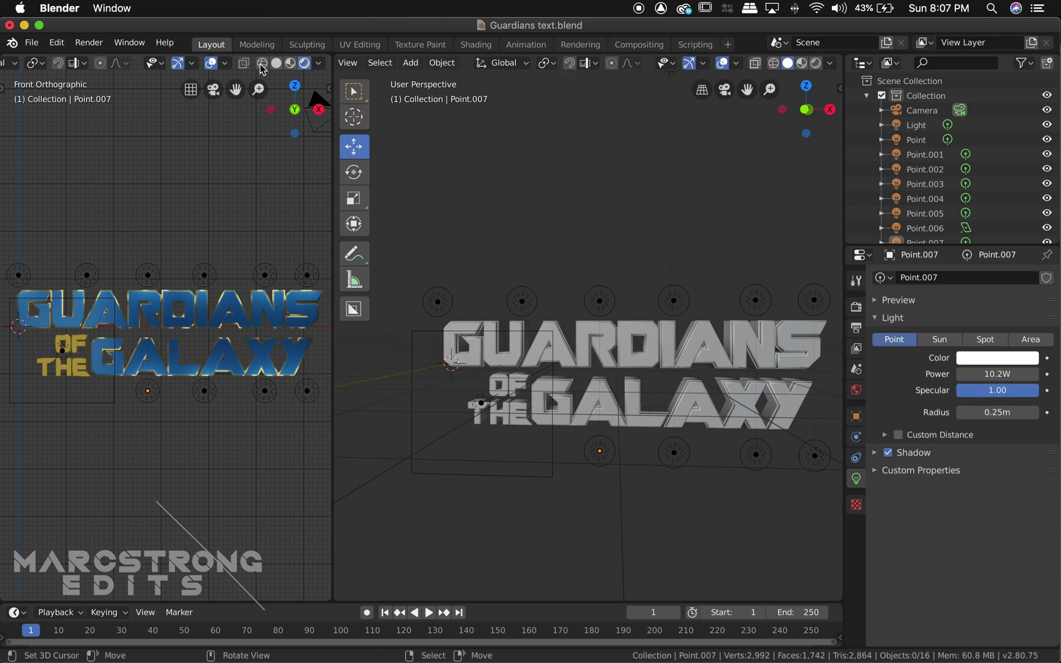
{"action": "left_click", "coordinate": [276, 63]}
{"action": "scroll", "coordinate": [660, 299], "scroll_direction": "down", "scroll_amount": 3}
{"action": "scroll", "coordinate": [649, 297], "scroll_direction": "down", "scroll_amount": 2}
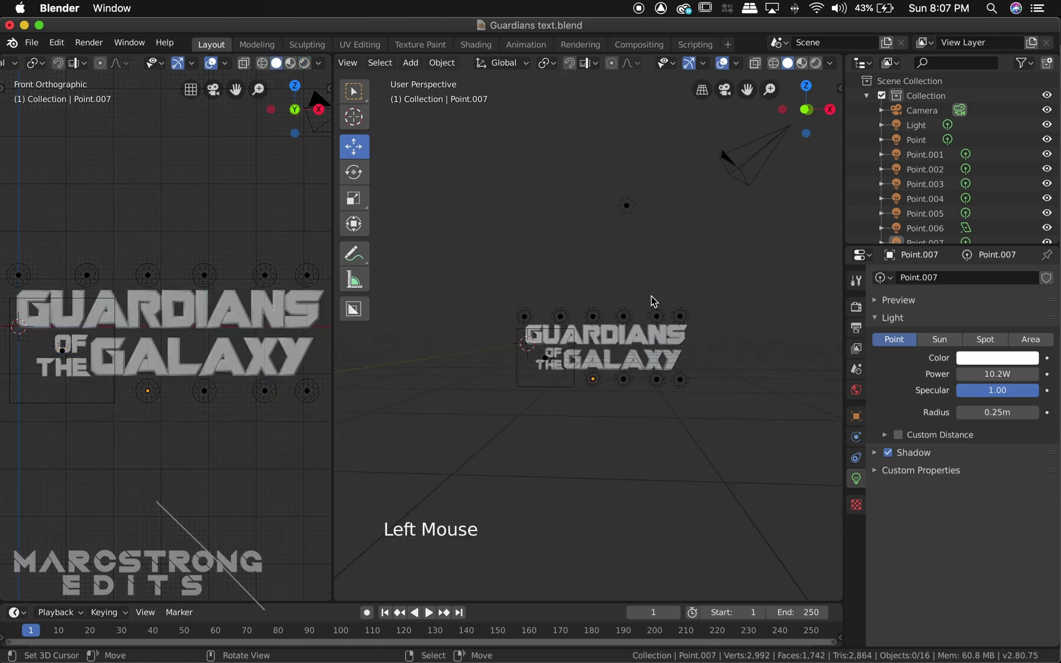
{"action": "left_click", "coordinate": [606, 394]}
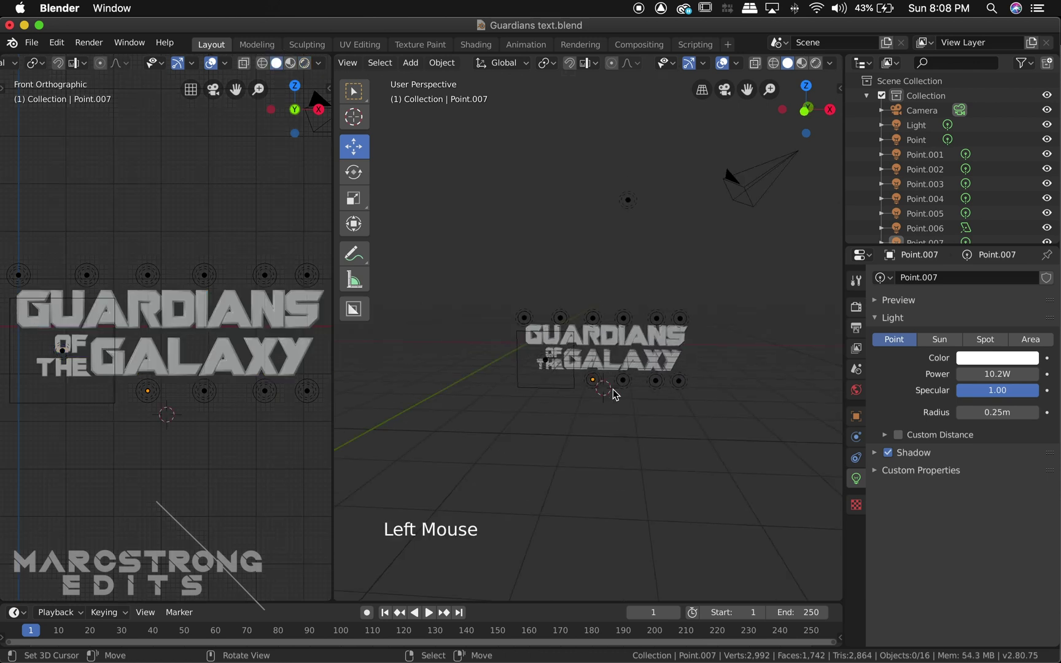
Add a plane and scale it along X and Y into a broad floor beneath the title.
{"action": "key", "text": "shift+a"}
{"action": "mouse_move", "coordinate": [611, 187]}
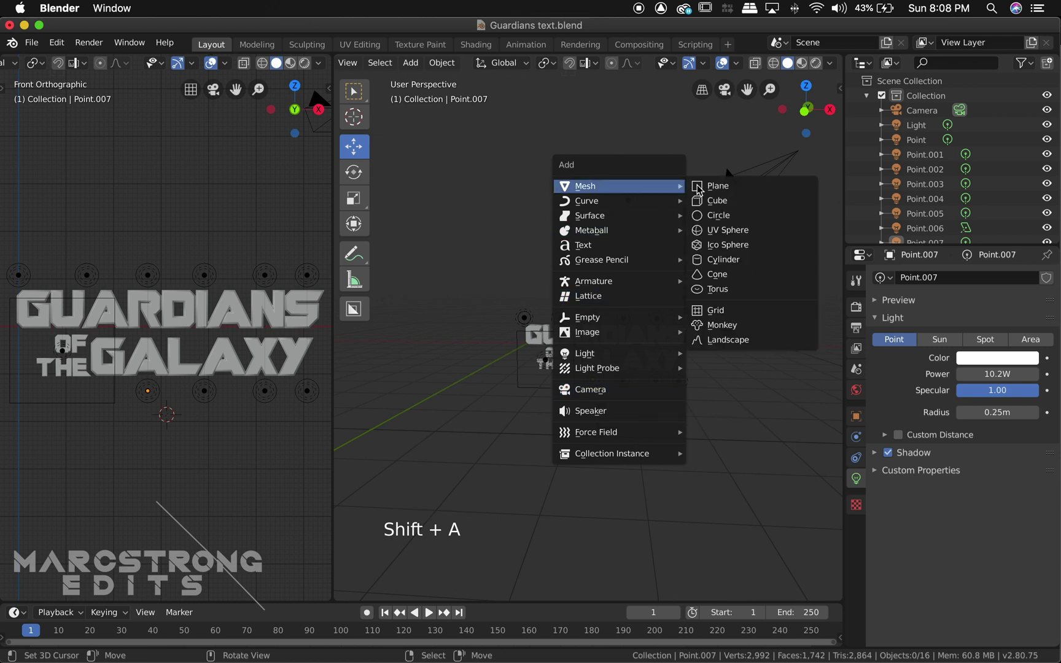
{"action": "left_click", "coordinate": [700, 187]}
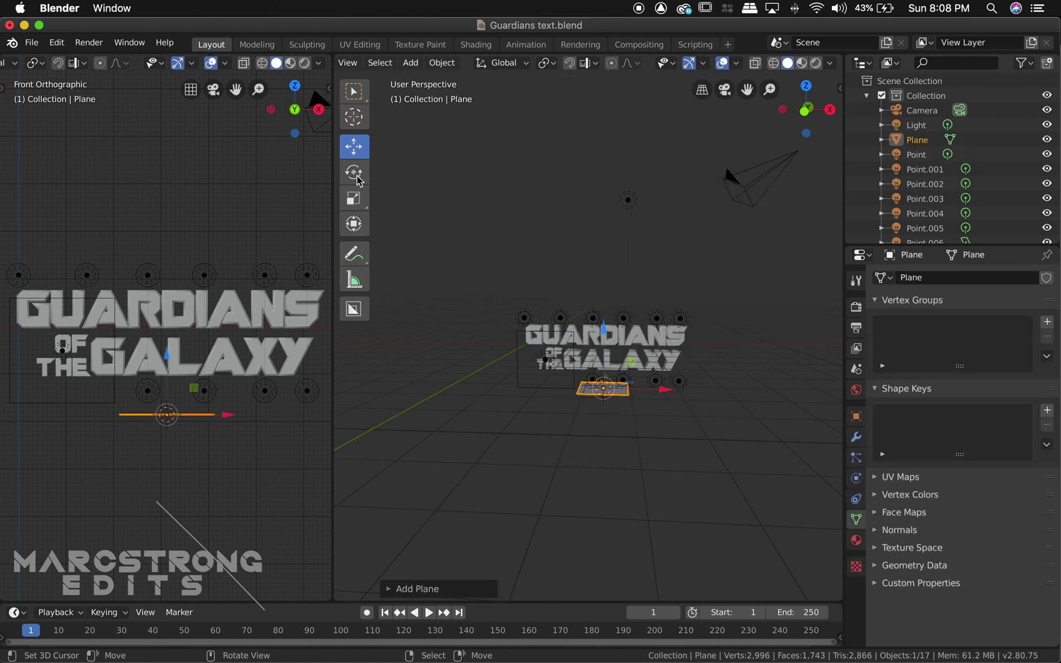
{"action": "left_click", "coordinate": [359, 203]}
{"action": "left_click_drag", "start_coordinate": [666, 396], "coordinate": [629, 433]}
{"action": "scroll", "coordinate": [627, 429], "scroll_direction": "right", "scroll_amount": 10}
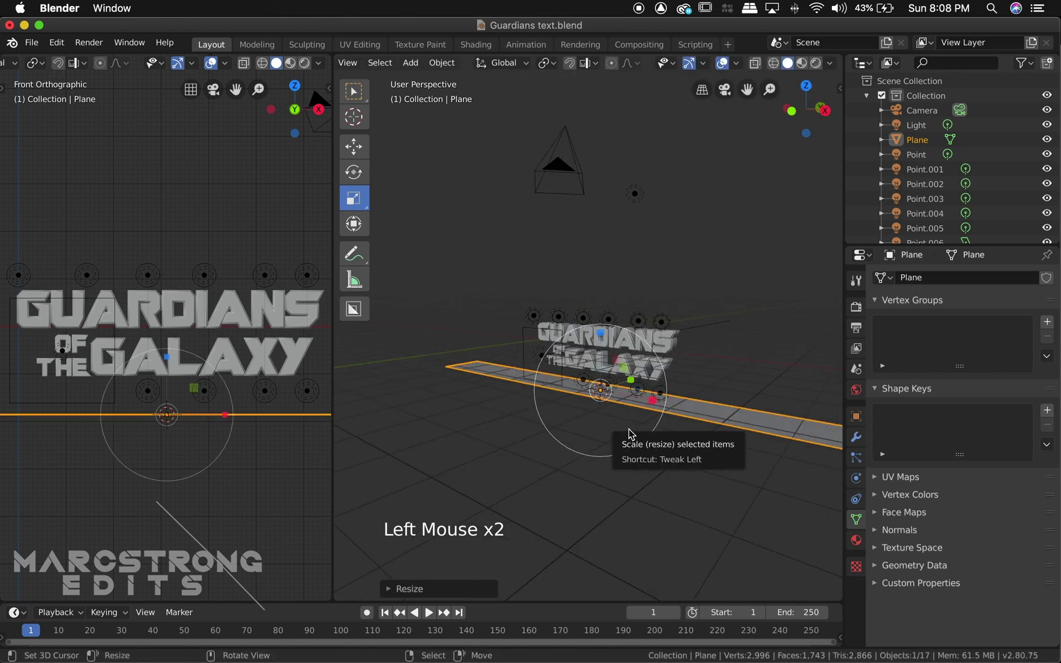
{"action": "left_click_drag", "start_coordinate": [646, 391], "coordinate": [694, 395]}
{"action": "left_click_drag", "start_coordinate": [632, 437], "coordinate": [426, 252]}
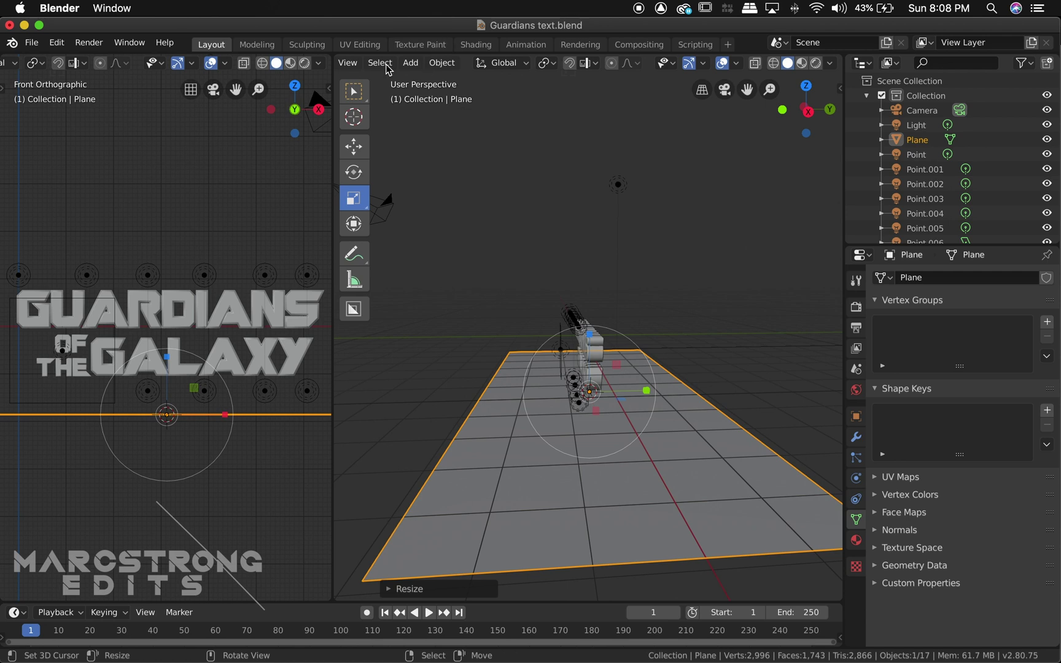
{"action": "scroll", "coordinate": [386, 63], "scroll_direction": "left", "scroll_amount": 5}
In Edit Mode, extrude the plane's back edge upward into a tall wall.
{"action": "left_click", "coordinate": [421, 64]}
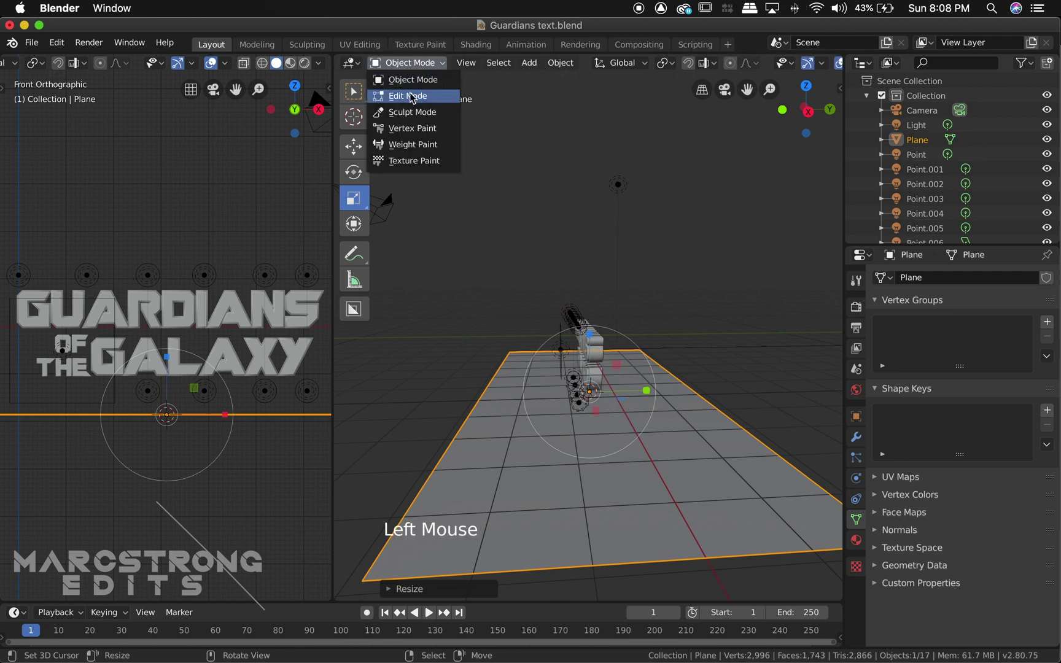
{"action": "left_click", "coordinate": [414, 96]}
{"action": "scroll", "coordinate": [645, 332], "scroll_direction": "down", "scroll_amount": 3}
{"action": "key", "text": "2"}
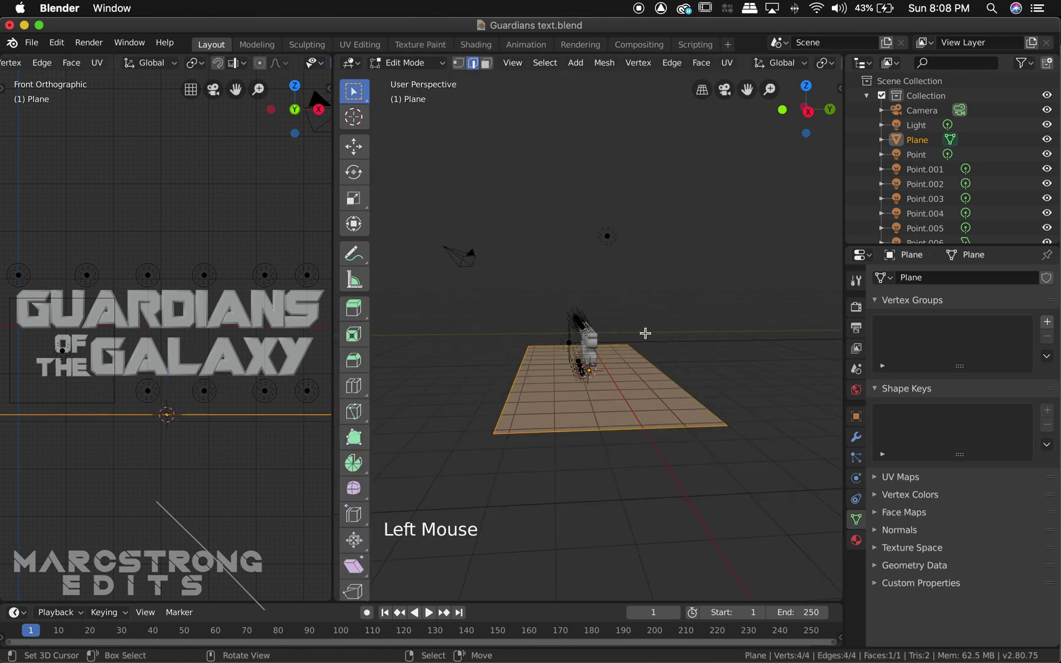
{"action": "right_click", "coordinate": [647, 365]}
{"action": "key", "text": "e"}
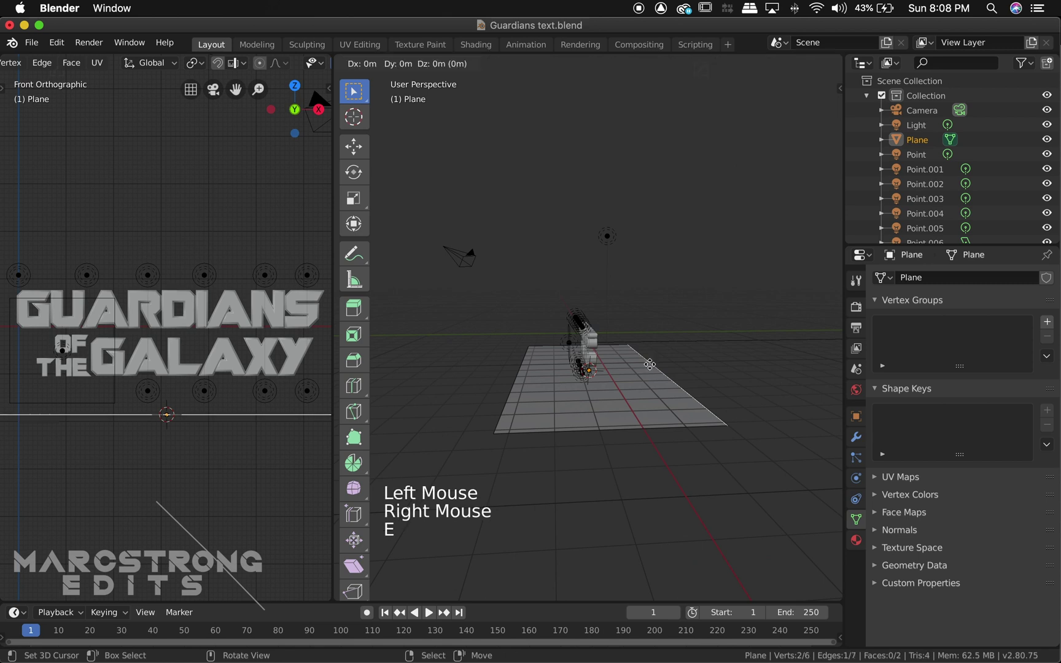
{"action": "left_click", "coordinate": [353, 146]}
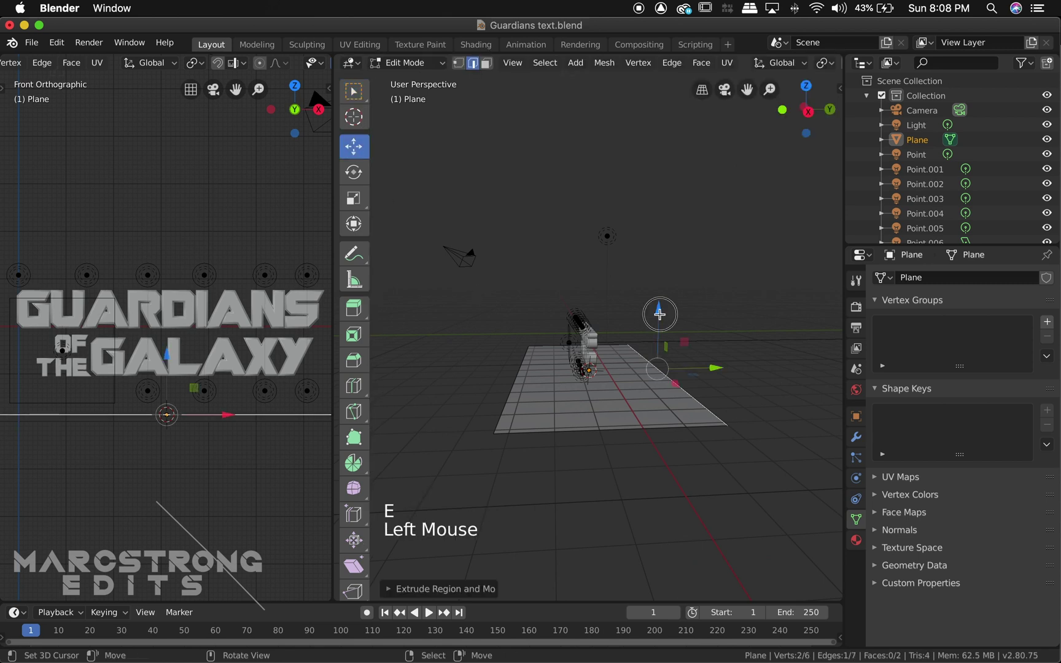
{"action": "mouse_move", "coordinate": [666, 381]}
{"action": "left_mouse_down"}
{"action": "mouse_move", "coordinate": [671, 100]}
{"action": "mouse_move", "coordinate": [734, 359]}
{"action": "mouse_move", "coordinate": [684, 390]}
{"action": "left_mouse_up"}
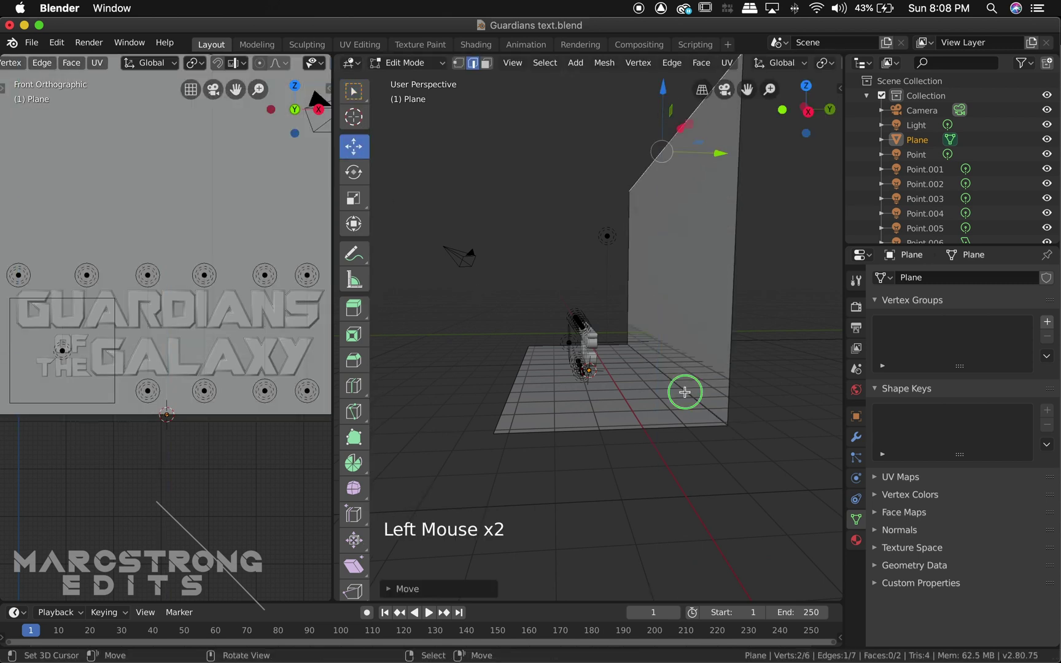
Bevel the floor-wall edge with about 25 segments into a smooth curve.
{"action": "right_click", "coordinate": [684, 391]}
{"action": "left_click", "coordinate": [671, 62]}
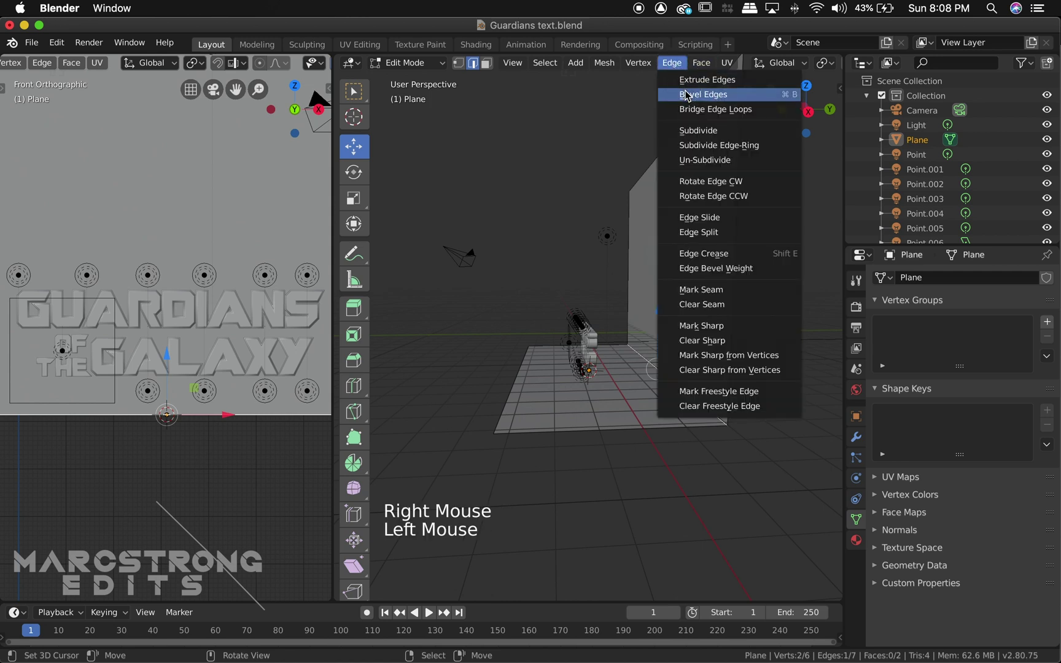
{"action": "left_click", "coordinate": [687, 95]}
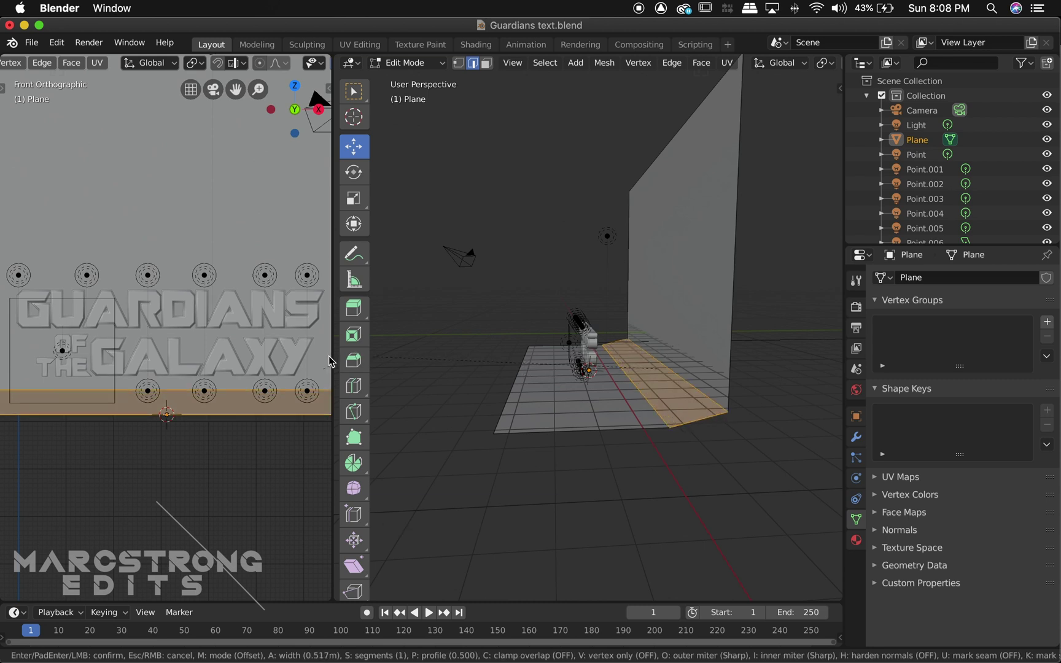
{"action": "scroll", "coordinate": [832, 362], "scroll_direction": "up", "scroll_amount": 13}
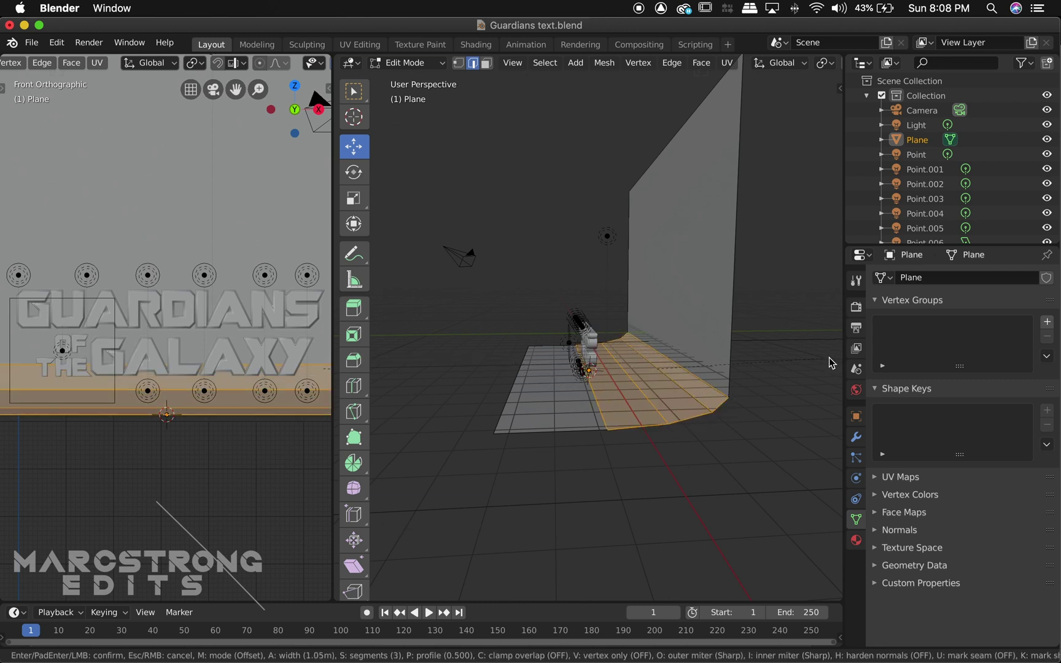
{"action": "scroll", "coordinate": [786, 382], "scroll_direction": "up", "scroll_amount": 9}
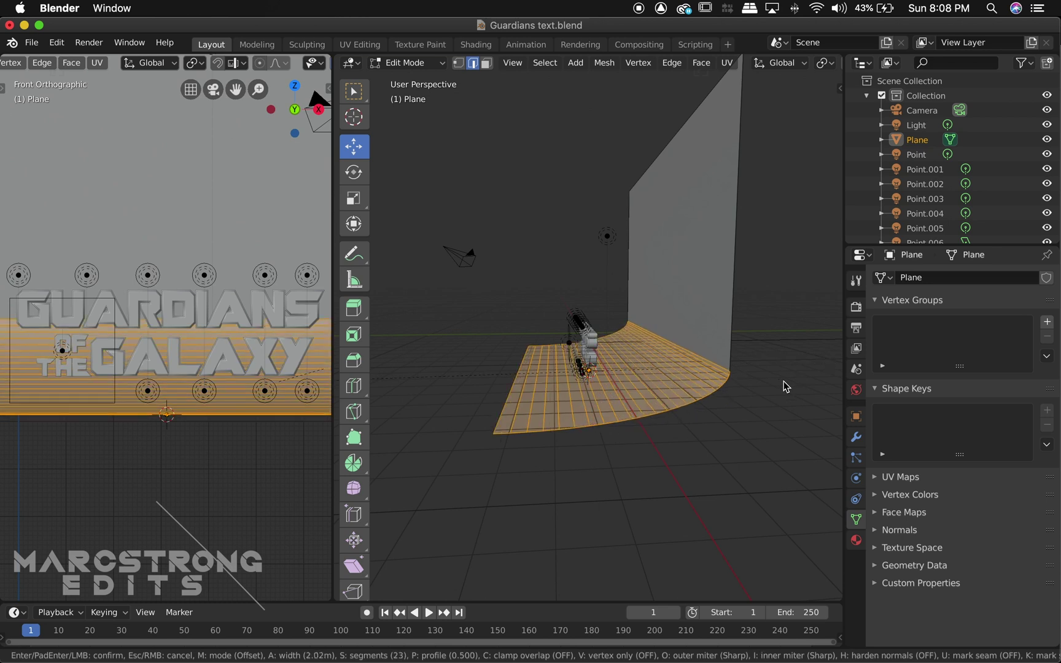
{"action": "scroll", "coordinate": [840, 375], "scroll_direction": "up", "scroll_amount": 2}
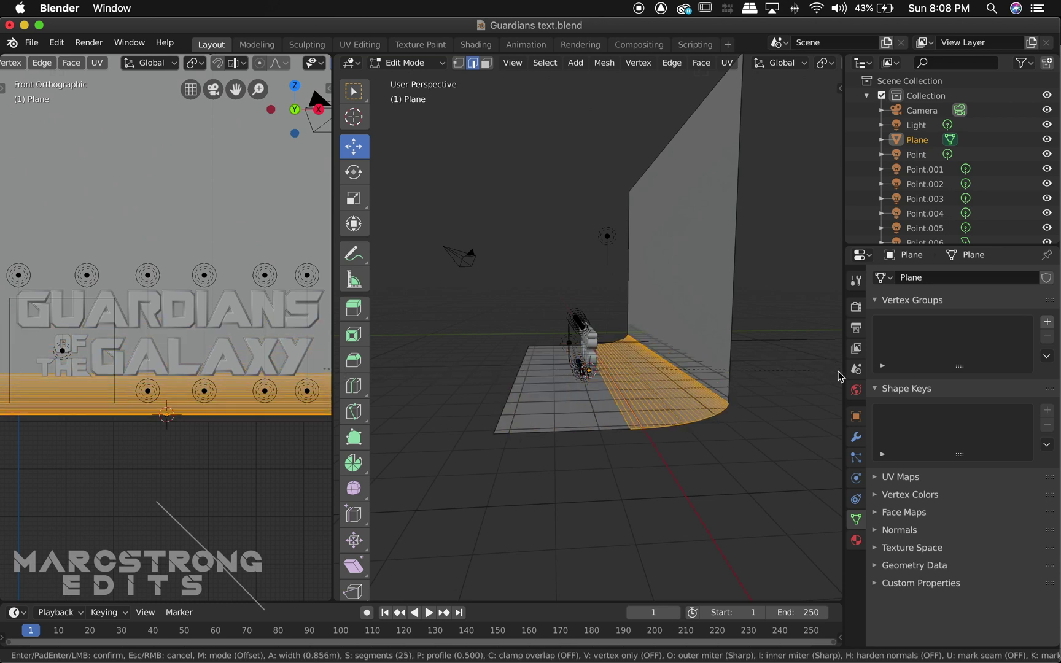
{"action": "left_click", "coordinate": [836, 377]}
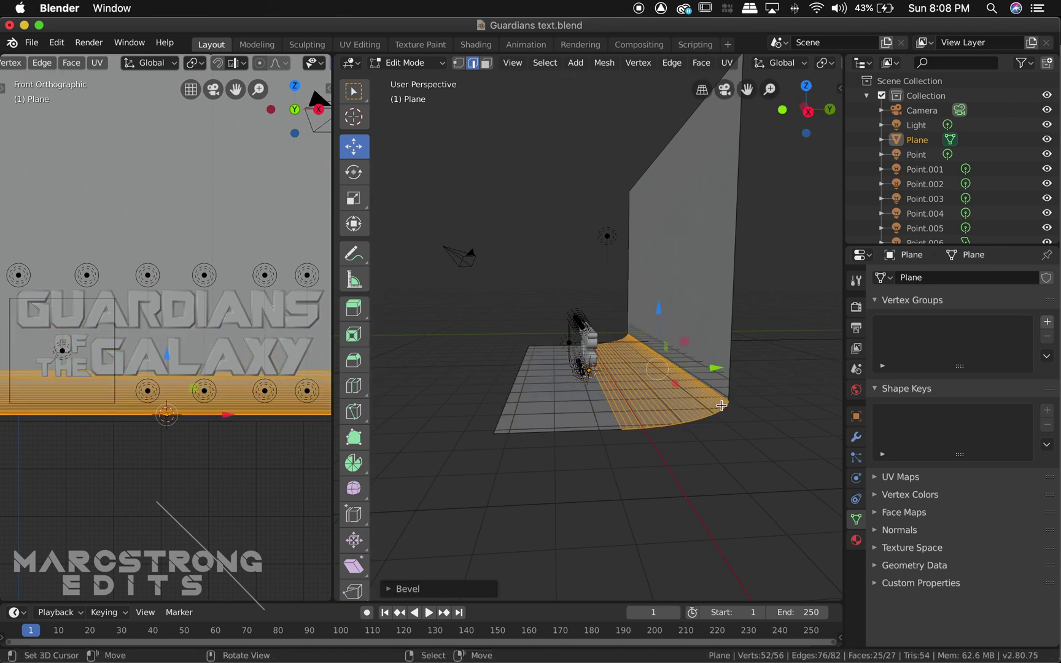
{"action": "left_click", "coordinate": [382, 64]}
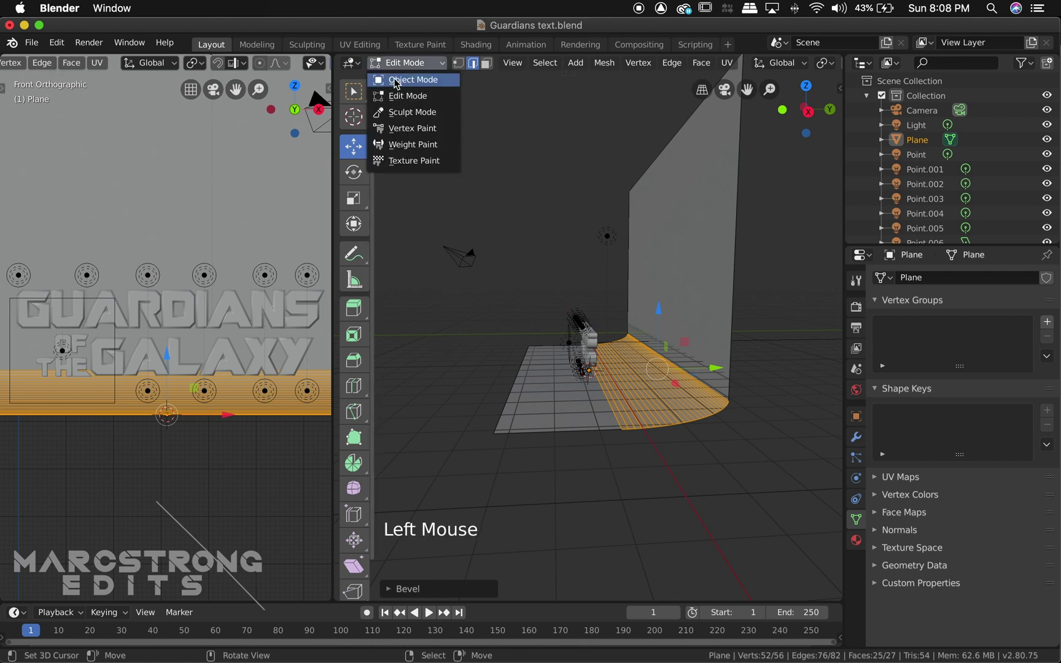
Return to Object Mode and apply Shade Smooth to the curved backdrop.
{"action": "left_click", "coordinate": [396, 80]}
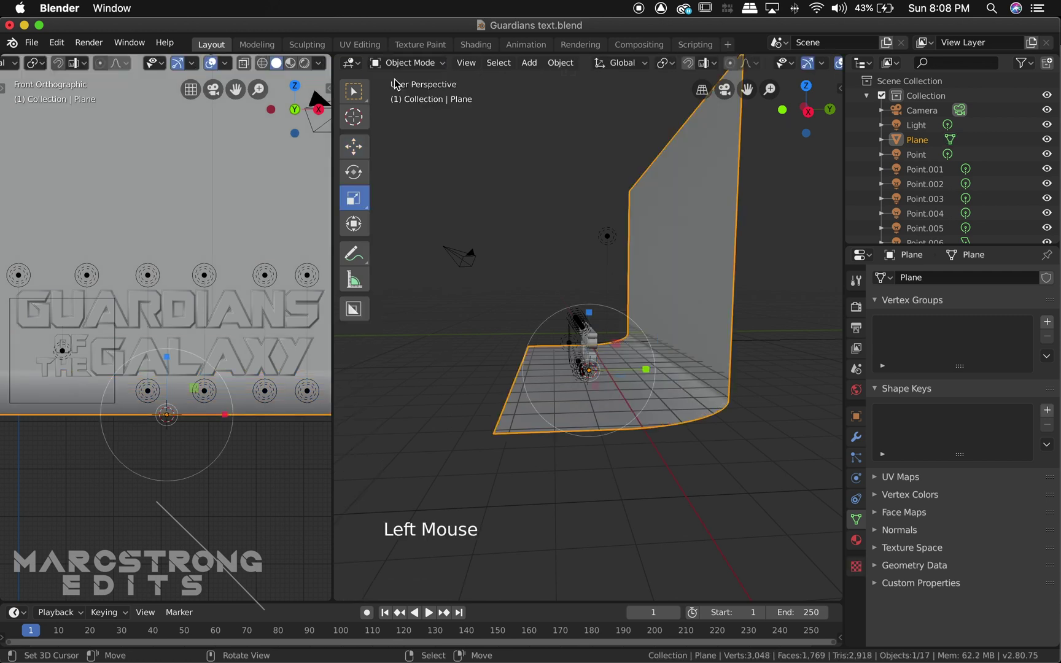
{"action": "left_click", "coordinate": [561, 63]}
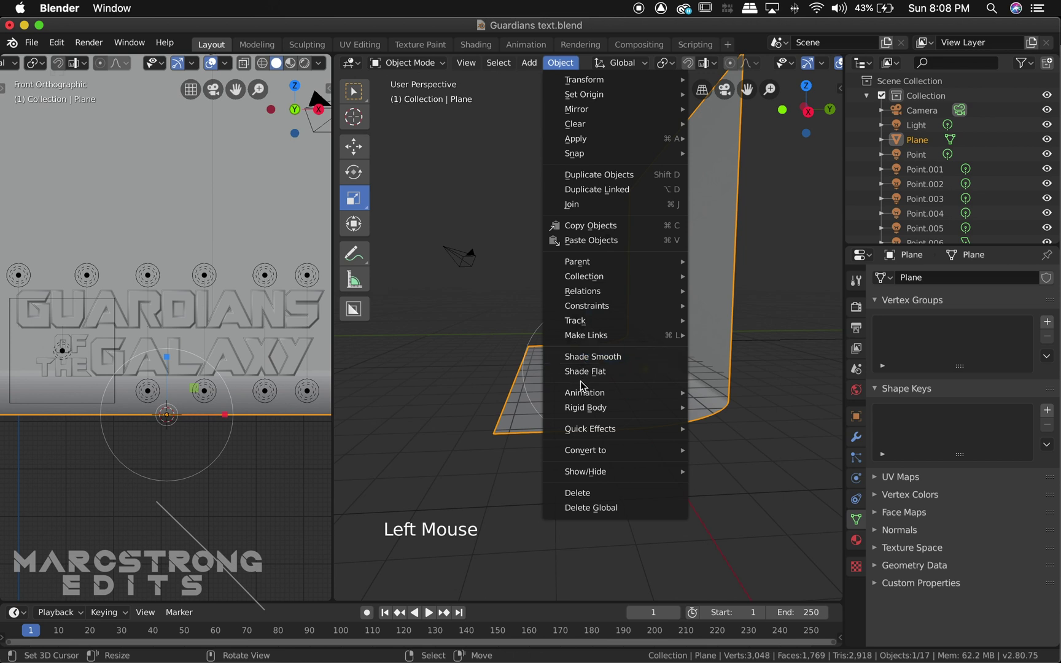
{"action": "left_click", "coordinate": [592, 357]}
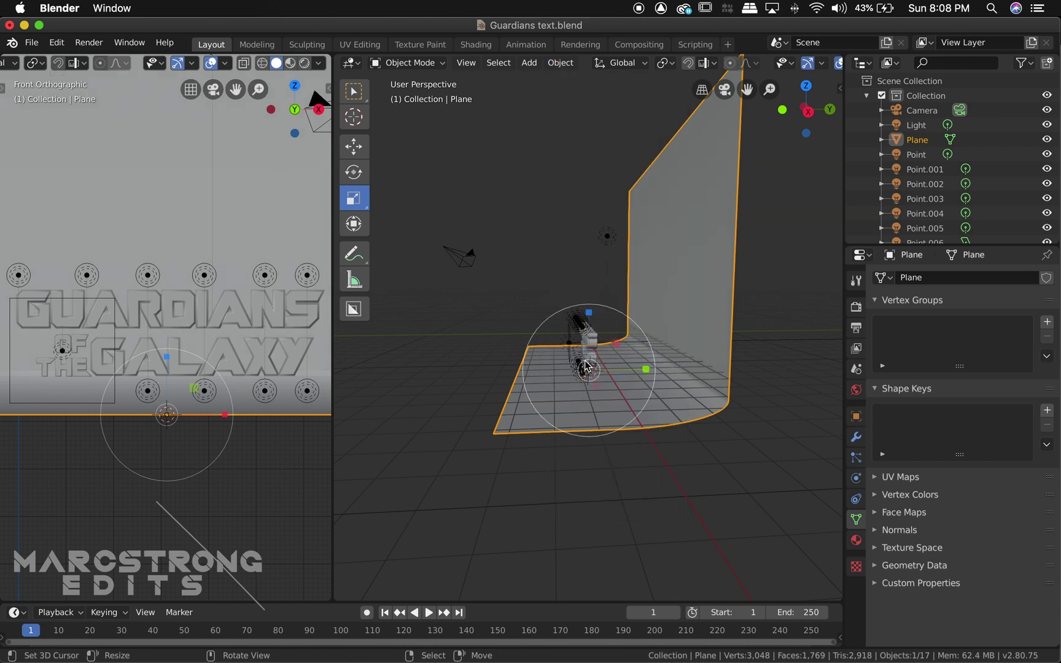
{"action": "left_click", "coordinate": [353, 146]}
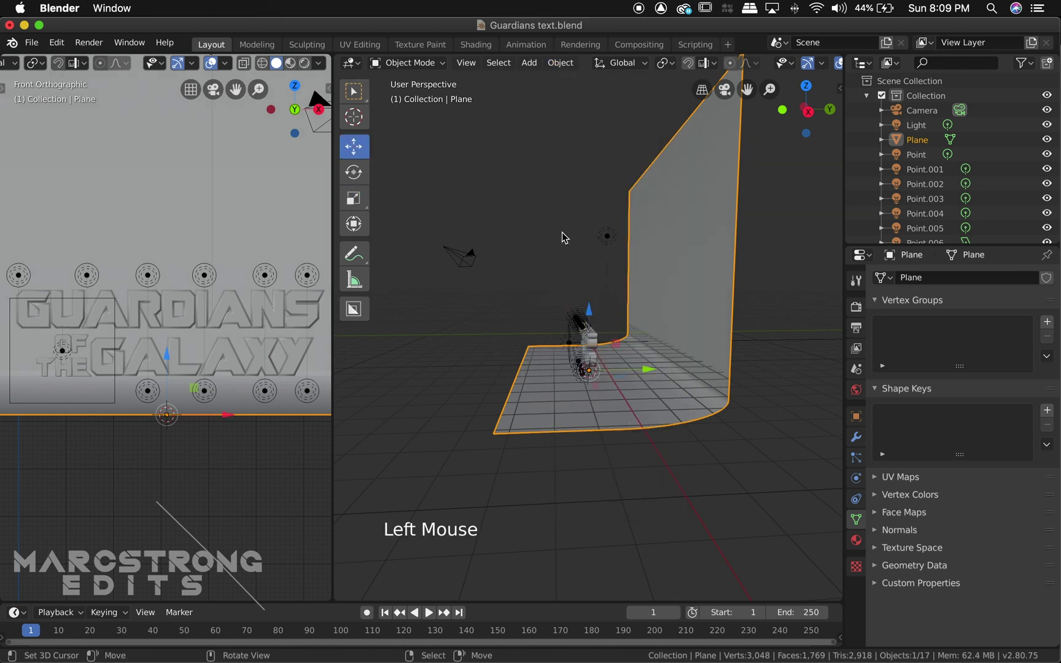
{"action": "right_click", "coordinate": [314, 288]}
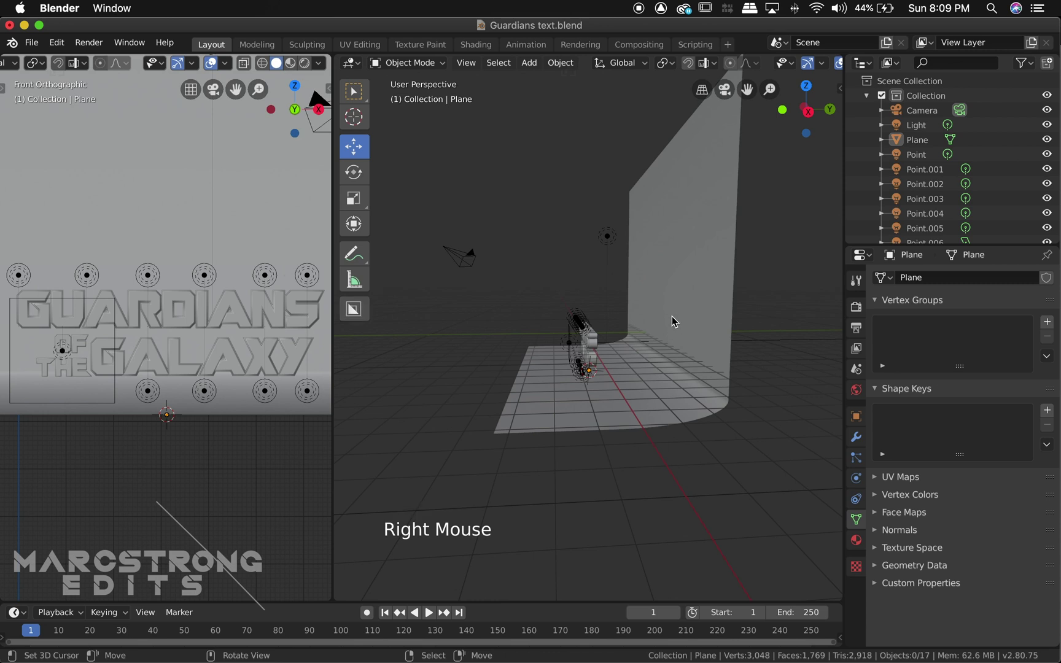
{"action": "scroll", "coordinate": [675, 319], "scroll_direction": "left", "scroll_amount": 5}
Delete the old camera and add a new one from the front view.
{"action": "right_click", "coordinate": [520, 297]}
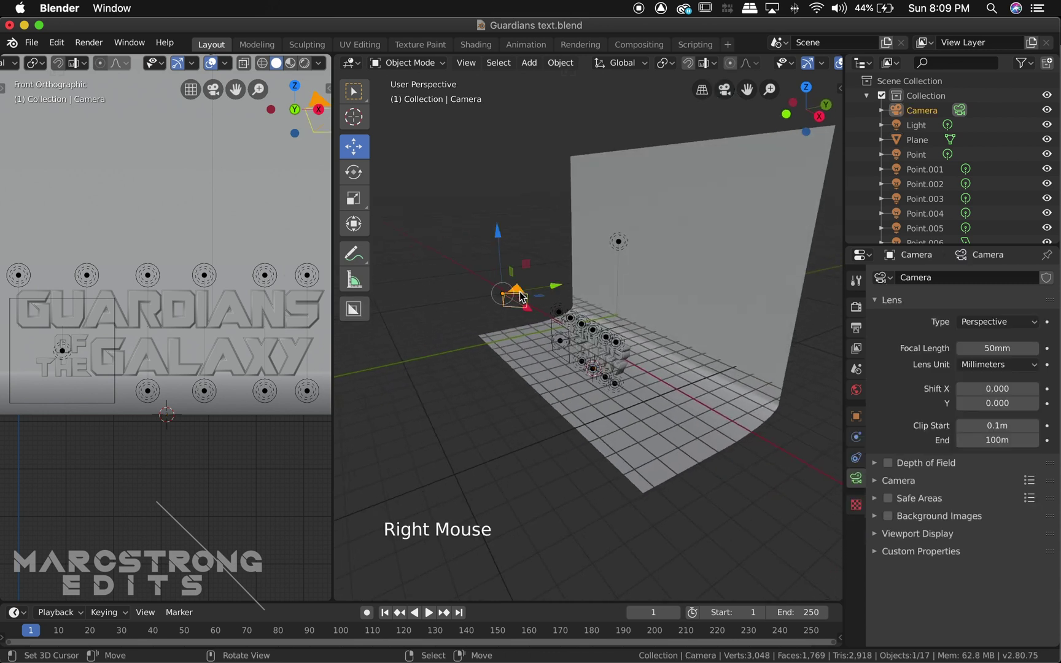
{"action": "key", "text": "x"}
{"action": "left_click", "coordinate": [520, 297]}
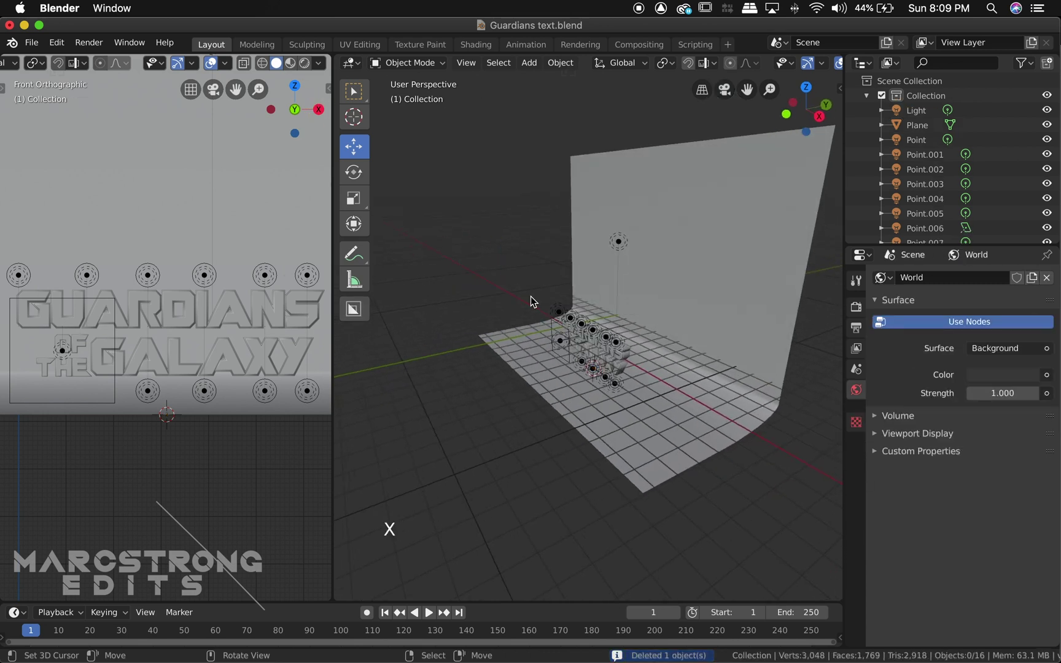
{"action": "key", "text": "KP_1"}
{"action": "key", "text": "shift+a"}
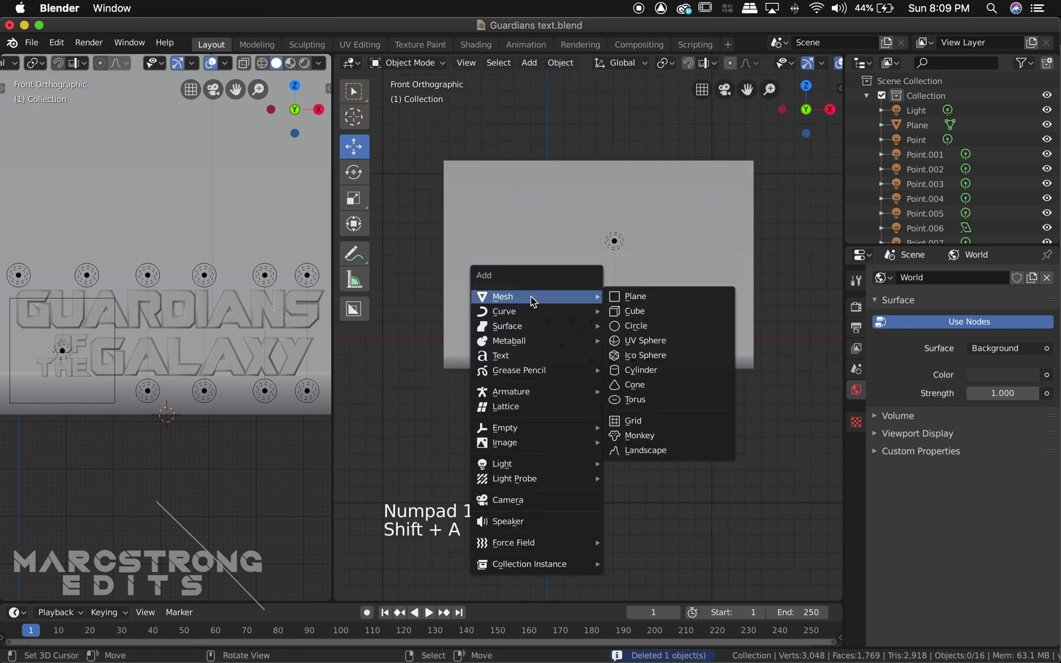
{"action": "left_click", "coordinate": [525, 501]}
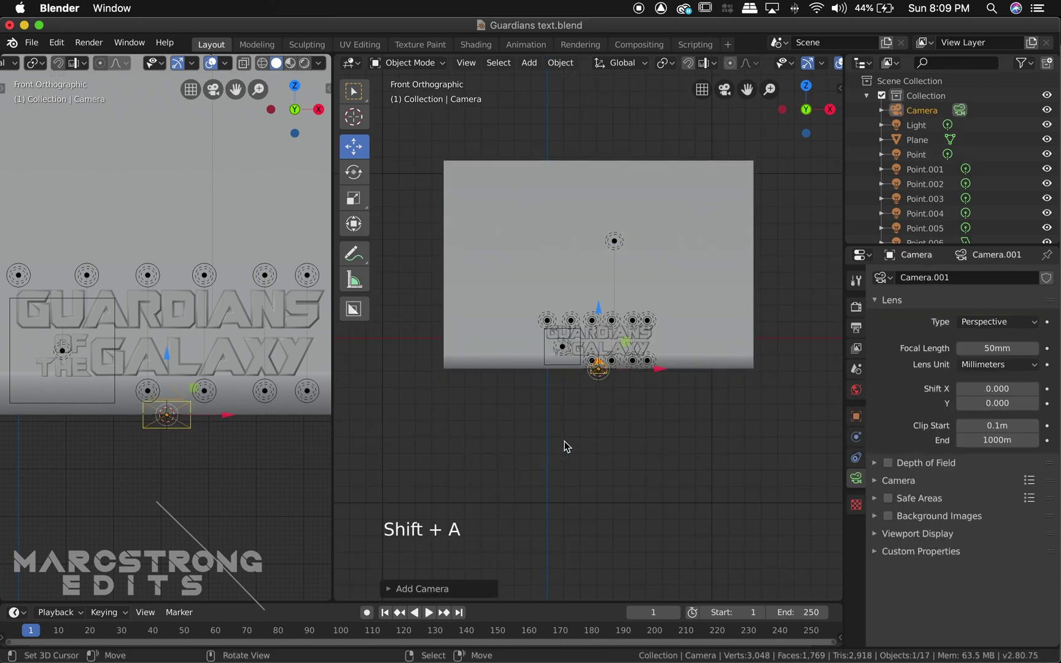
Look through the new camera, pull it back to frame the title, and preview it Rendered.
{"action": "scroll", "coordinate": [565, 441], "scroll_direction": "left", "scroll_amount": 10}
{"action": "key", "text": "KP_0"}
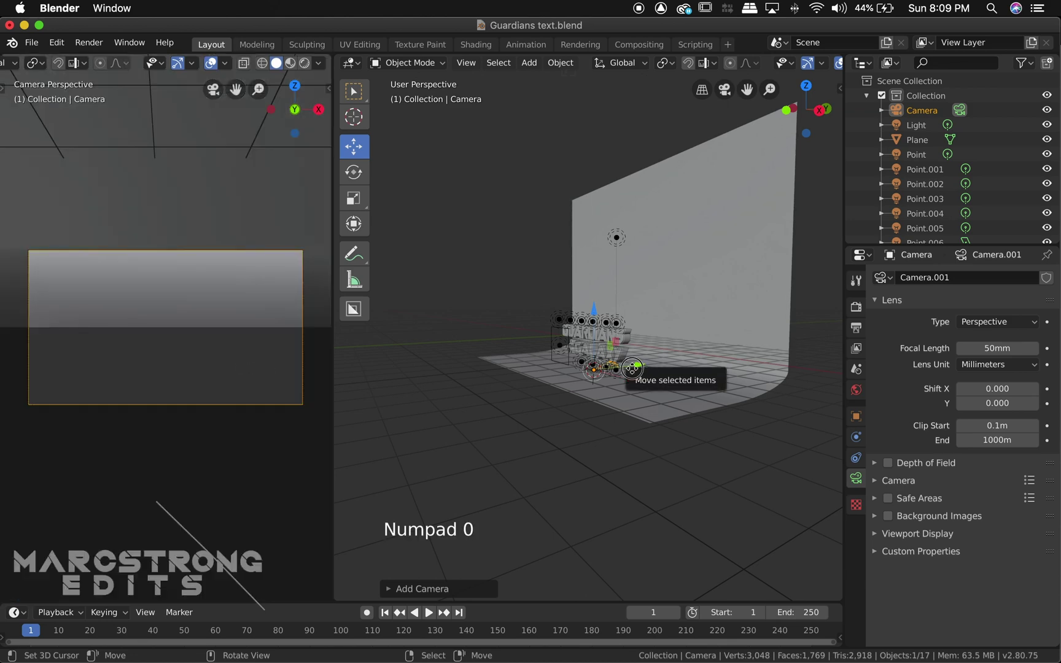
{"action": "left_click_drag", "start_coordinate": [648, 368], "coordinate": [391, 300]}
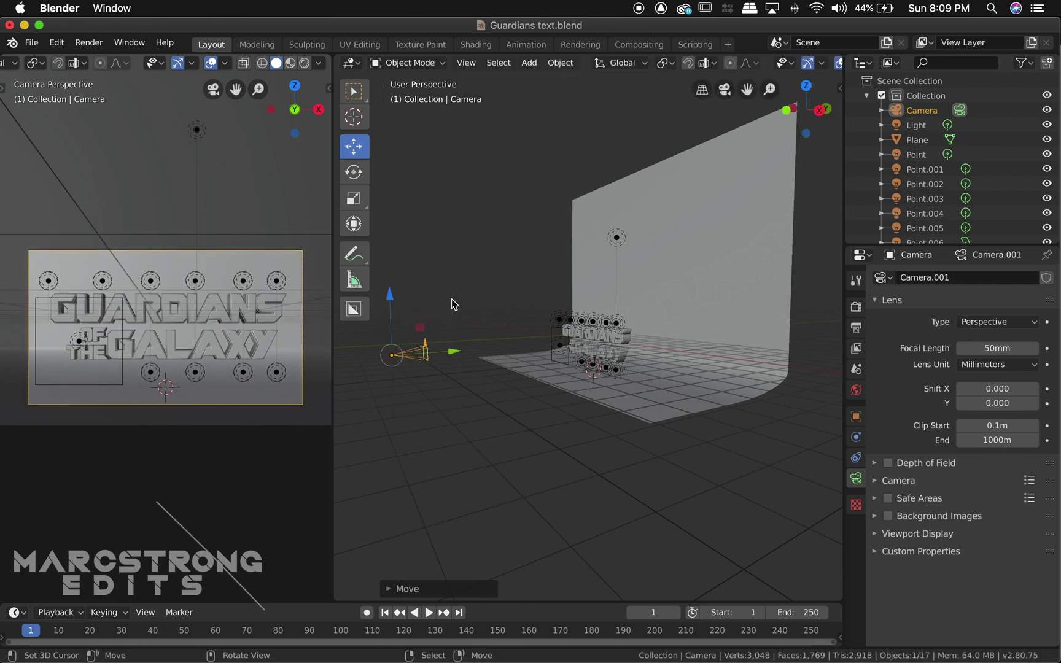
{"action": "left_click", "coordinate": [305, 64]}
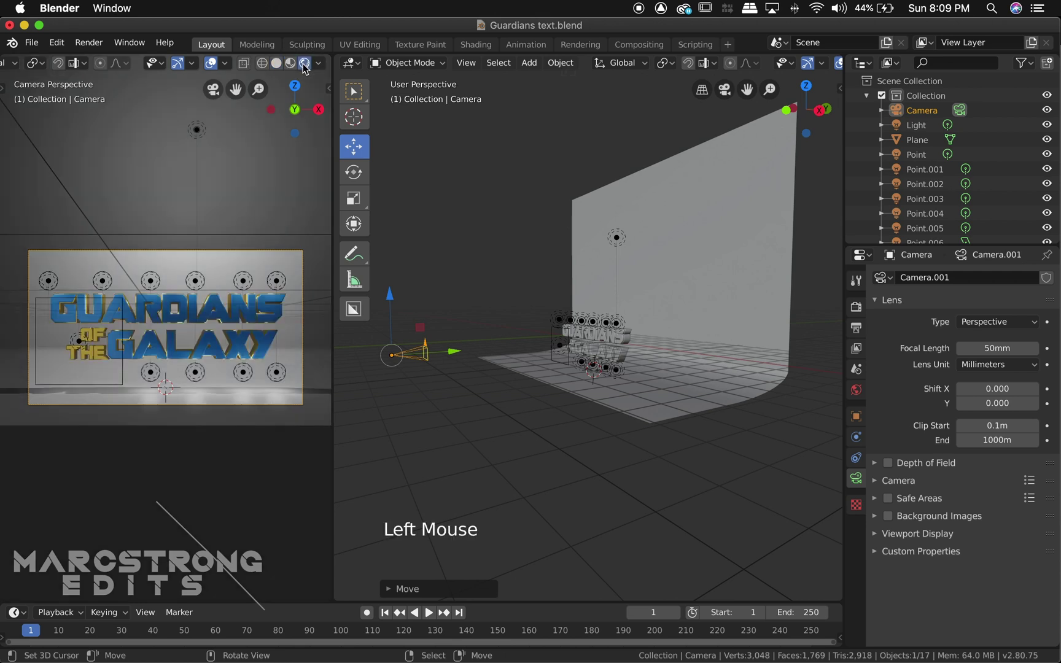
Create a new material named BG on the backdrop plane.
{"action": "right_click", "coordinate": [670, 288]}
{"action": "left_click", "coordinate": [856, 540]}
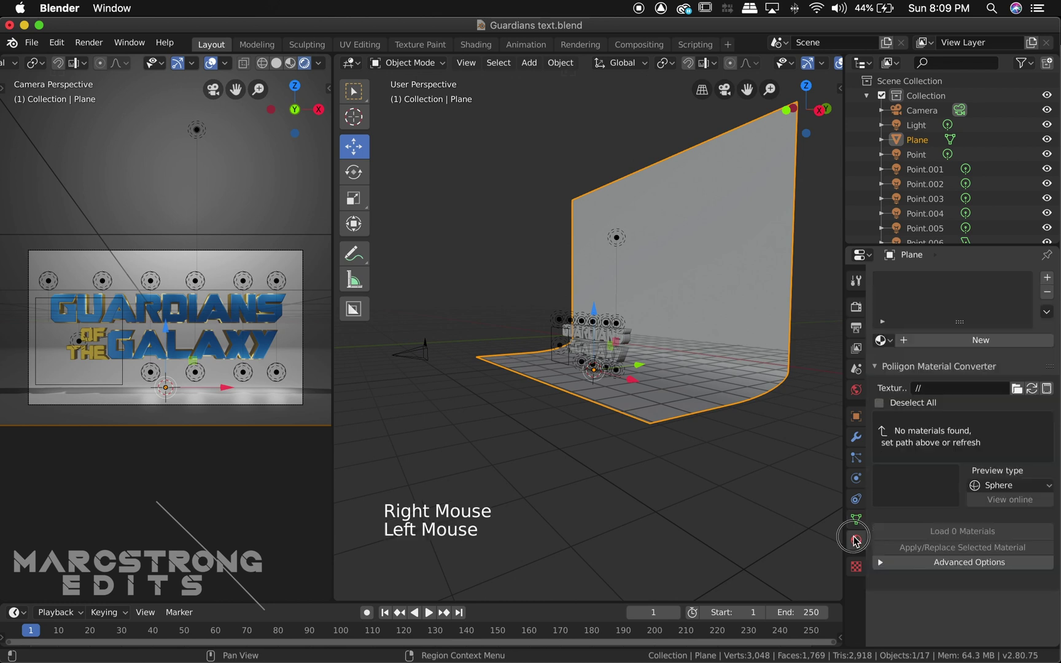
{"action": "left_click", "coordinate": [926, 347]}
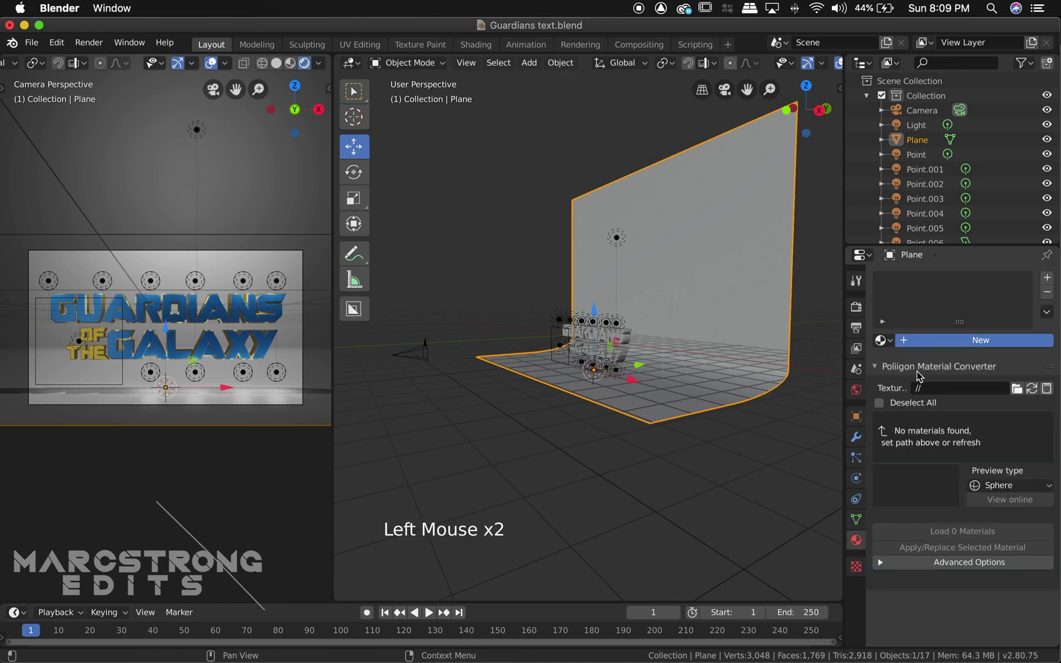
{"action": "left_click", "coordinate": [916, 342]}
{"action": "type", "text": "B"}
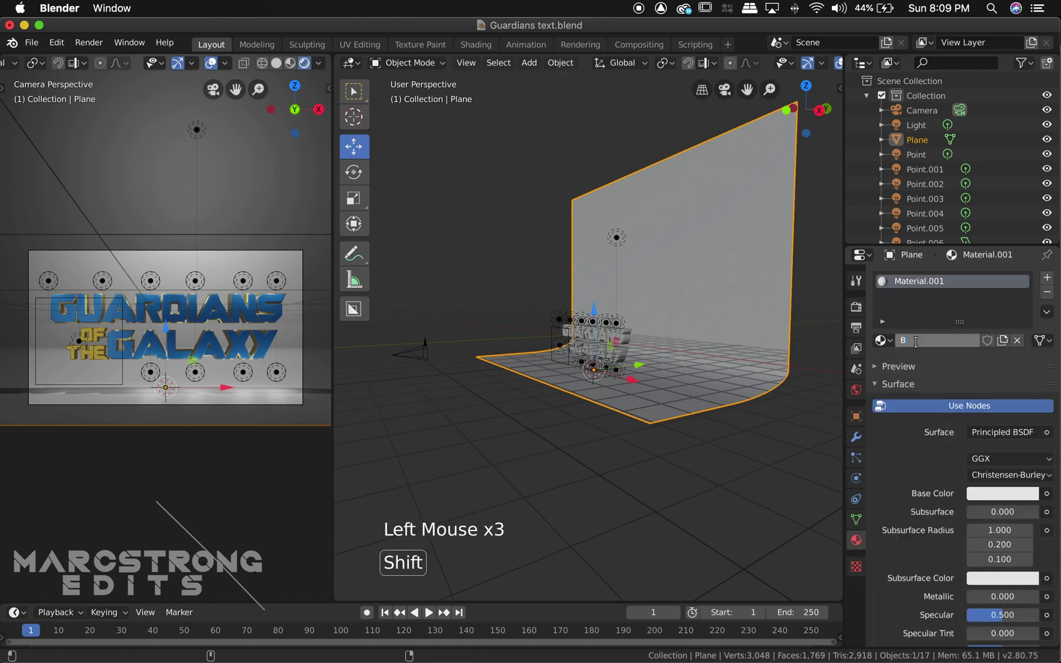
{"action": "type", "text": "G"}
{"action": "key", "text": "Return"}
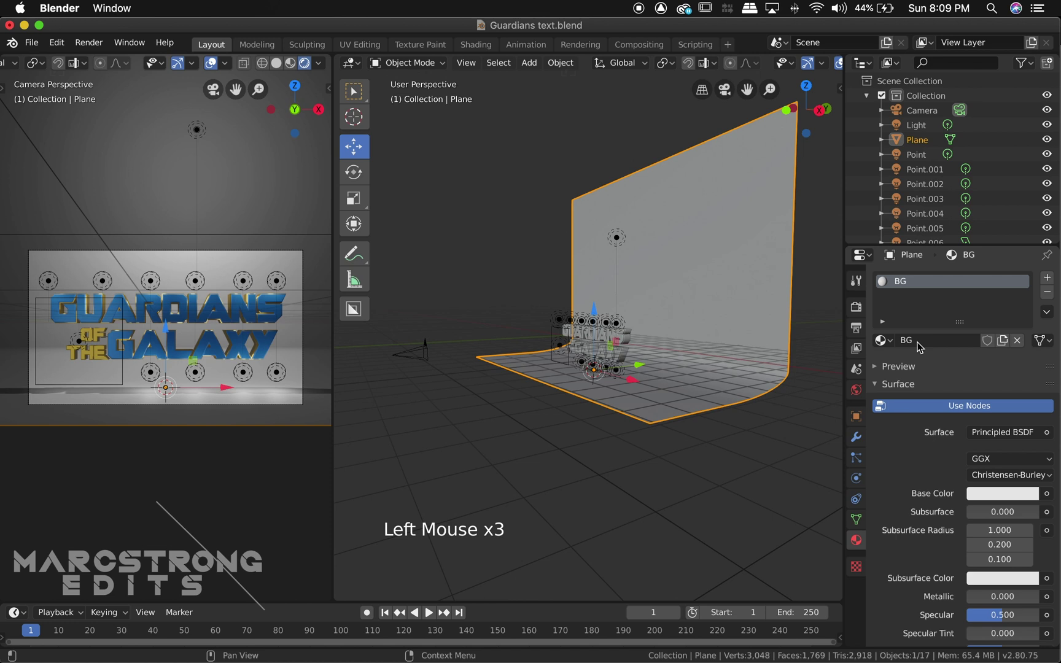
Make BG dark blue with roughness 1.000 and metallic 0.960.
{"action": "left_click", "coordinate": [1006, 496]}
{"action": "left_click_drag", "start_coordinate": [1001, 333], "coordinate": [1005, 305]}
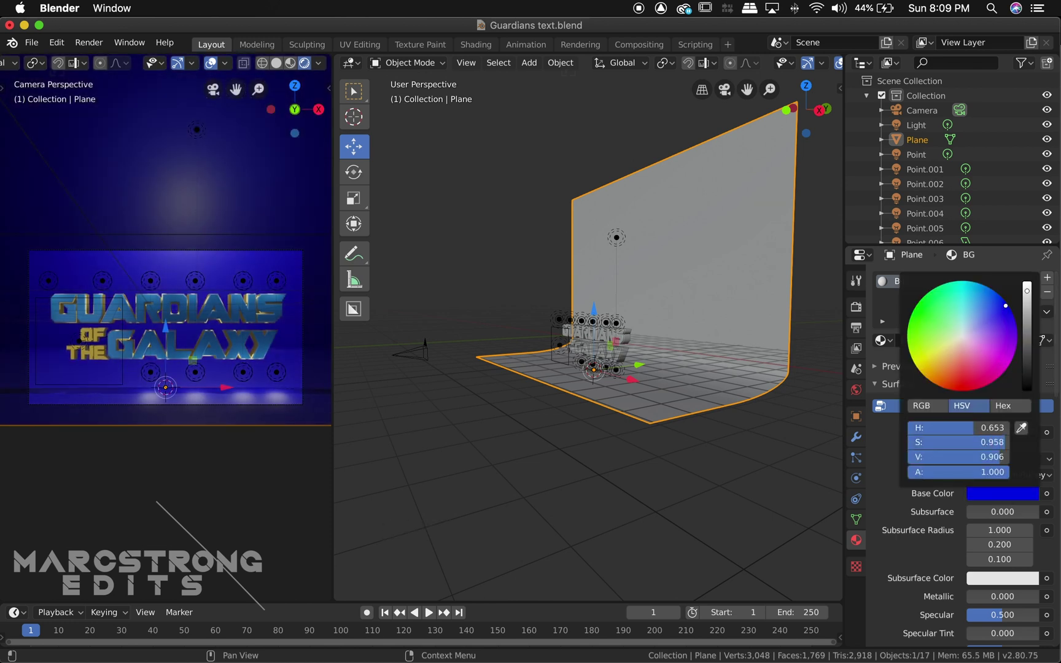
{"action": "left_click", "coordinate": [1032, 357]}
{"action": "left_click_drag", "start_coordinate": [1026, 360], "coordinate": [1027, 354]}
{"action": "scroll", "coordinate": [902, 561], "scroll_direction": "down", "scroll_amount": 5}
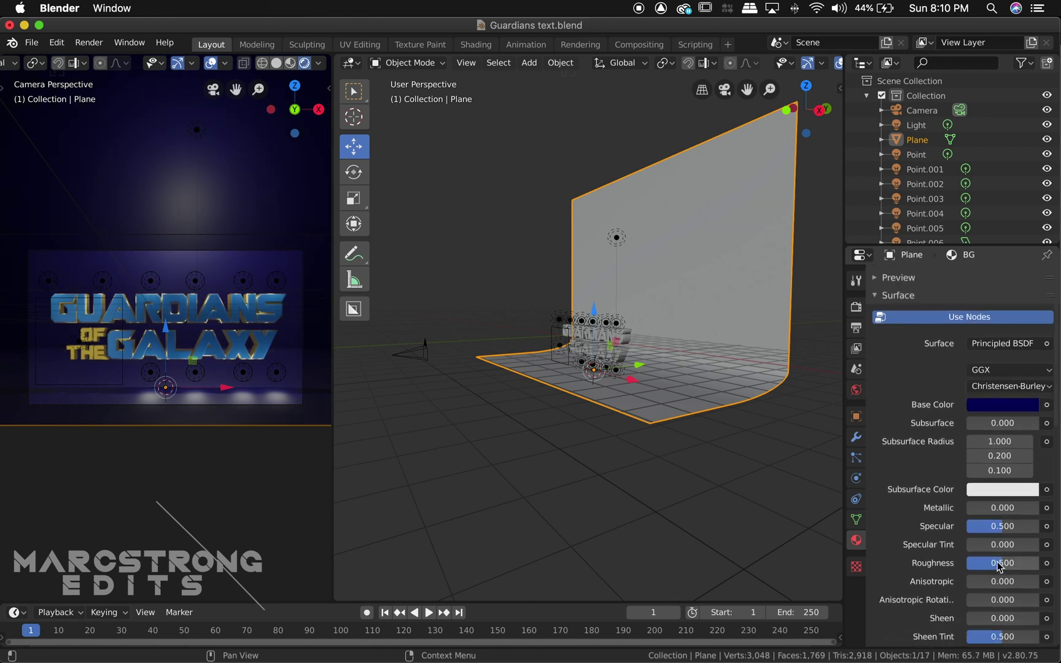
{"action": "left_click_drag", "start_coordinate": [998, 563], "coordinate": [1039, 563]}
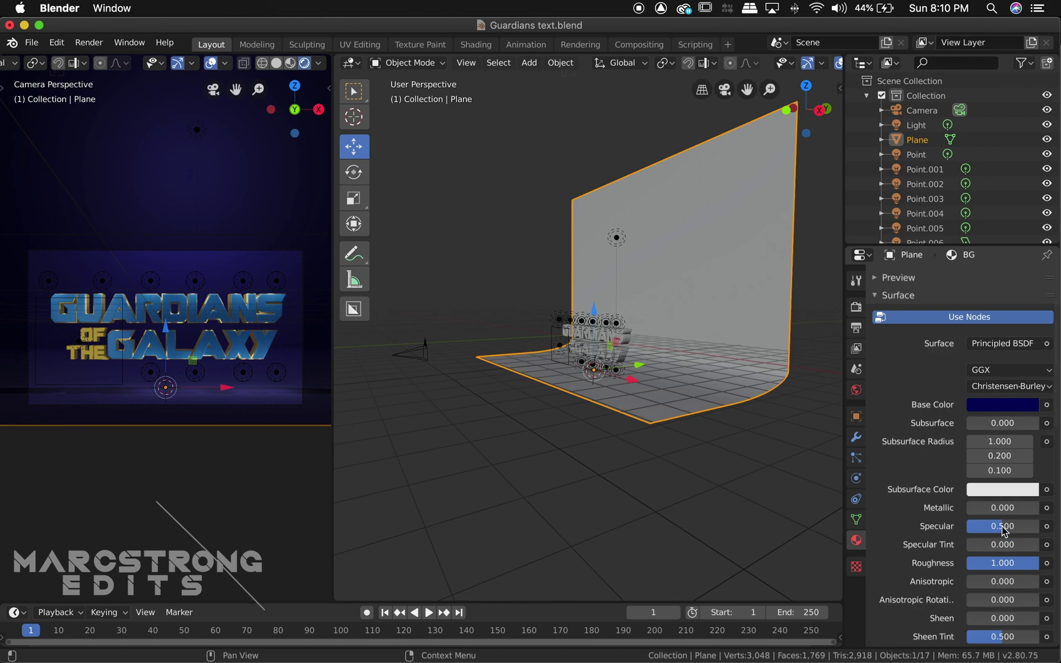
{"action": "left_click_drag", "start_coordinate": [971, 508], "coordinate": [1033, 508]}
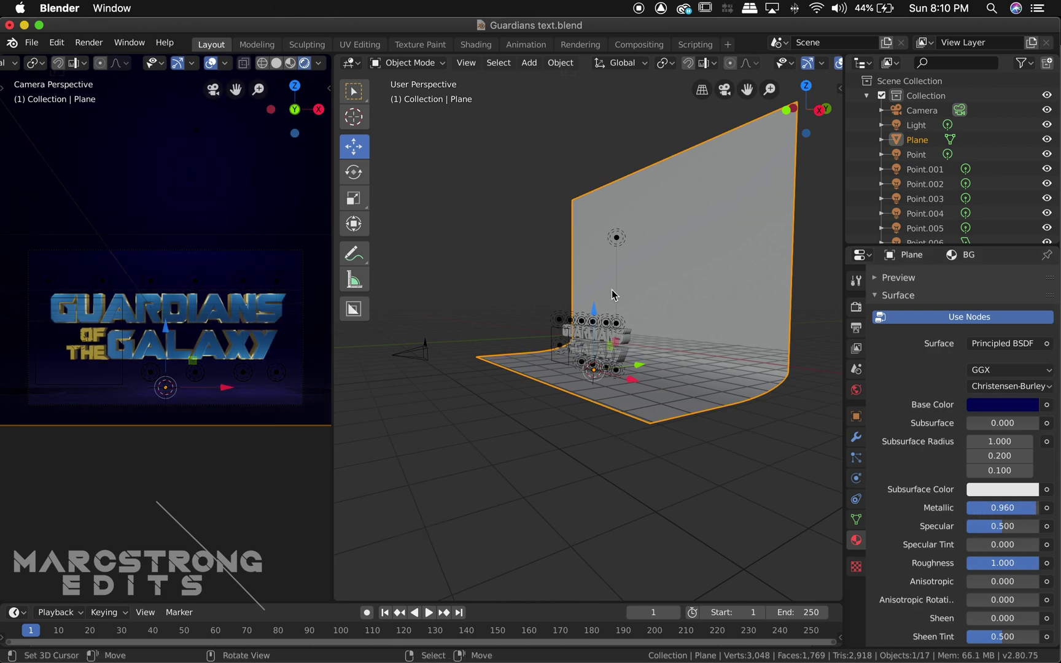
{"action": "right_click", "coordinate": [620, 238]}
Duplicate the light and move the copy lower and further back.
{"action": "scroll", "coordinate": [620, 242], "scroll_direction": "up", "scroll_amount": 5}
{"action": "key", "text": "shift+d"}
{"action": "right_click", "coordinate": [622, 244]}
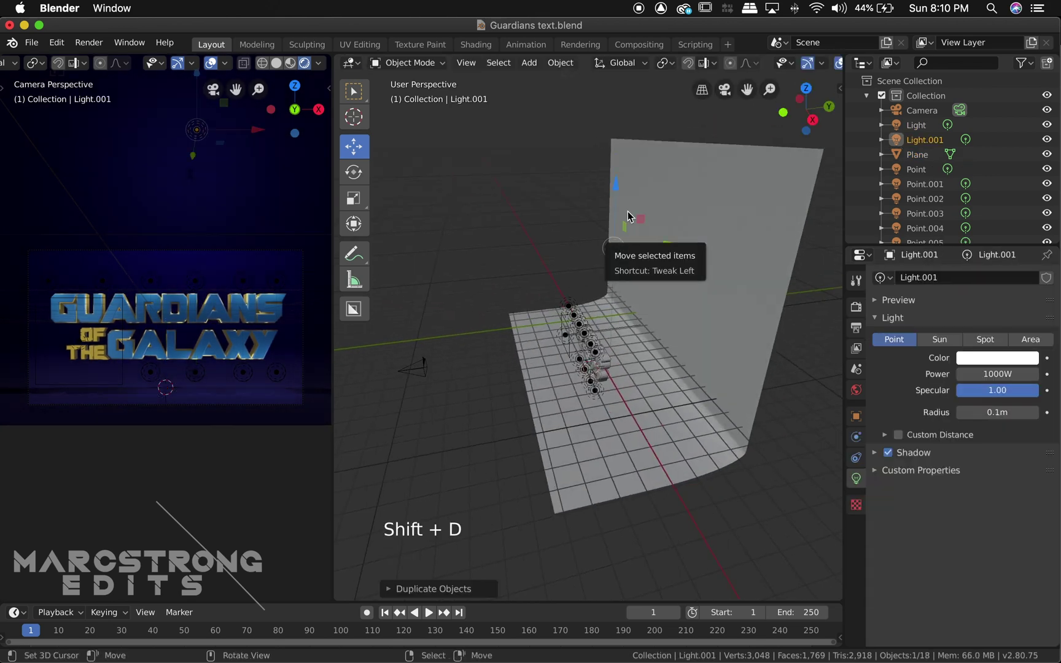
{"action": "left_click_drag", "start_coordinate": [615, 183], "coordinate": [614, 243]}
{"action": "left_click_drag", "start_coordinate": [634, 326], "coordinate": [658, 309]}
Tint the new light pale blue (H 0.543, S 0.249).
{"action": "left_click", "coordinate": [1003, 360]}
{"action": "left_click_drag", "start_coordinate": [967, 209], "coordinate": [977, 203]}
{"action": "left_click_drag", "start_coordinate": [634, 230], "coordinate": [634, 234]}
Lower the backdrop plane slightly along Z.
{"action": "right_click", "coordinate": [616, 330]}
{"action": "left_click_drag", "start_coordinate": [591, 313], "coordinate": [591, 324]}
{"action": "right_click", "coordinate": [522, 257]}
{"action": "left_click", "coordinate": [1000, 405]}
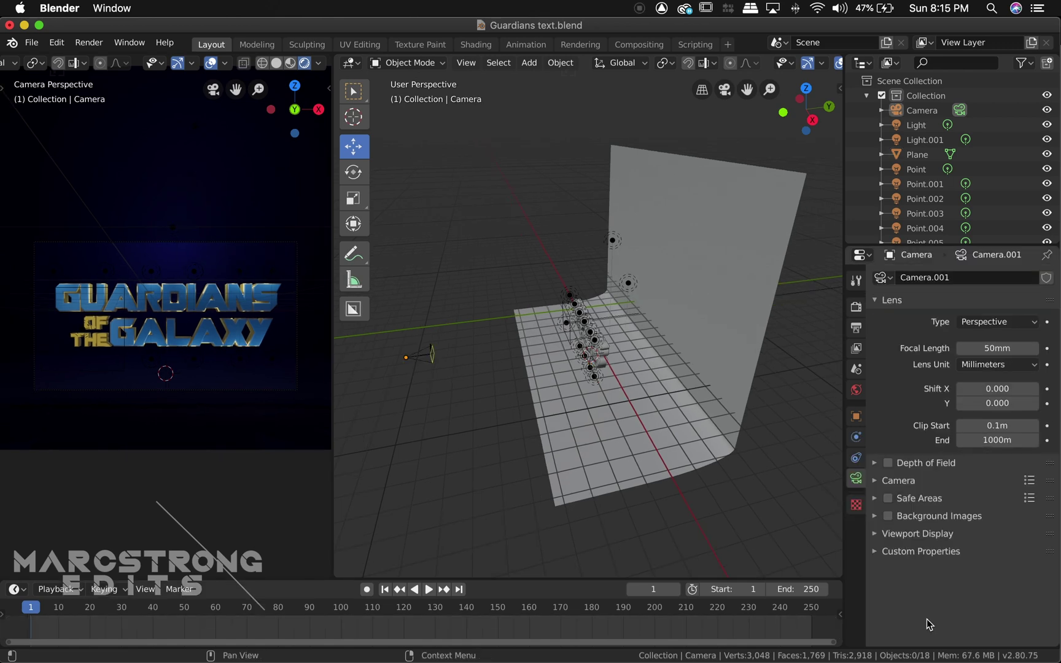
Return the camera view to solid shading, select the camera, and switch to the Animation workspace.
{"action": "left_click", "coordinate": [929, 624]}
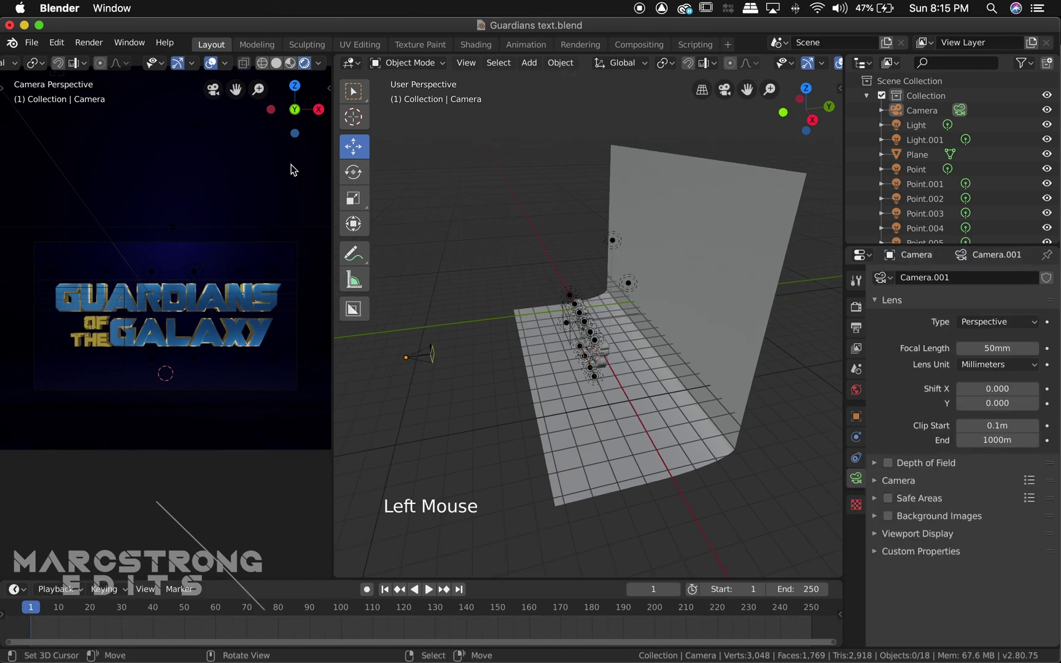
{"action": "left_click", "coordinate": [280, 66]}
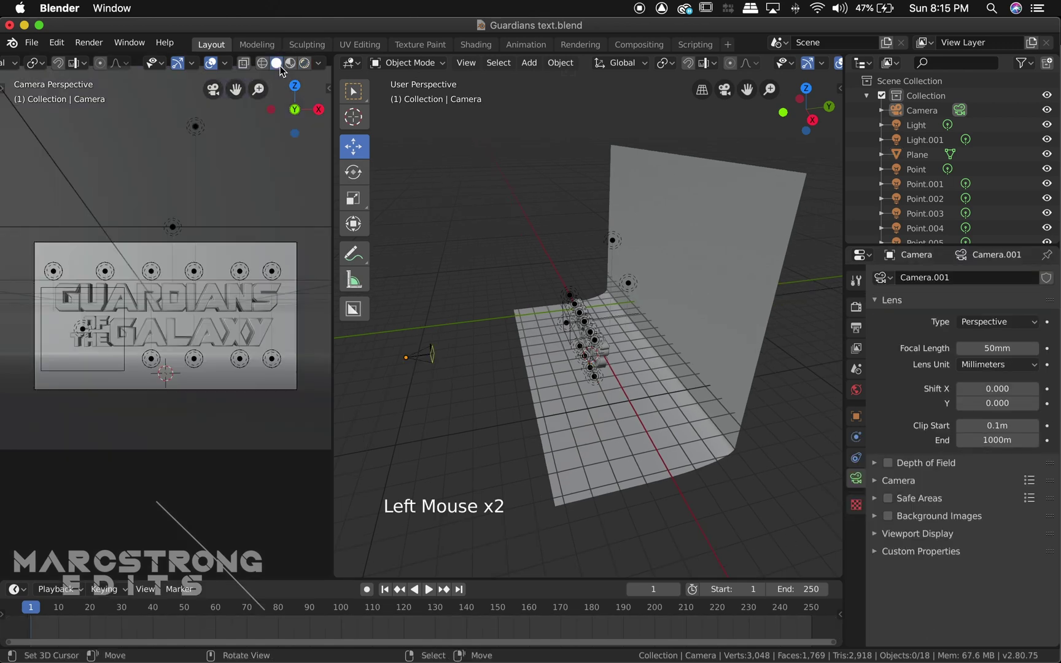
{"action": "right_click", "coordinate": [421, 360]}
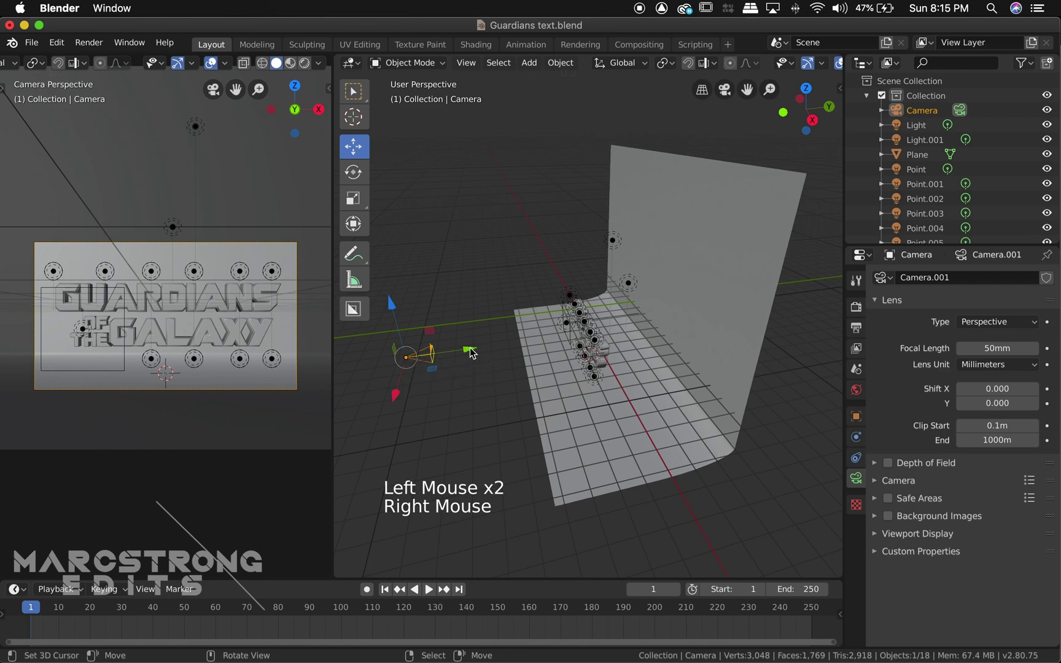
{"action": "left_click", "coordinate": [525, 45]}
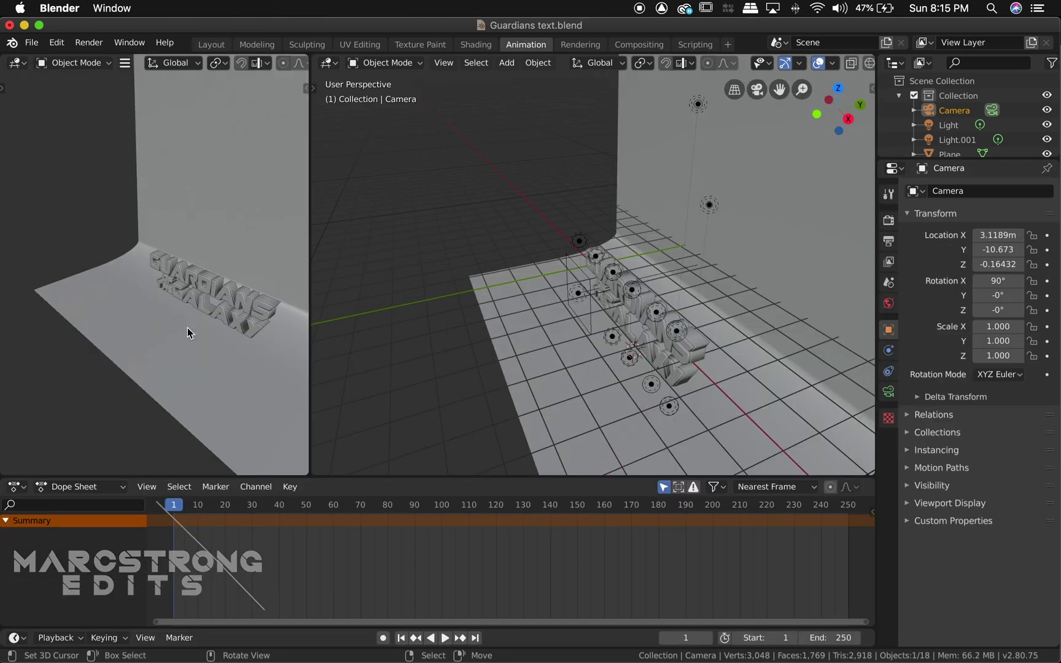
Look through the camera with Numpad 0, zoom out, pick the Move tool, and enable Auto Keying.
{"action": "key", "text": "KP_0"}
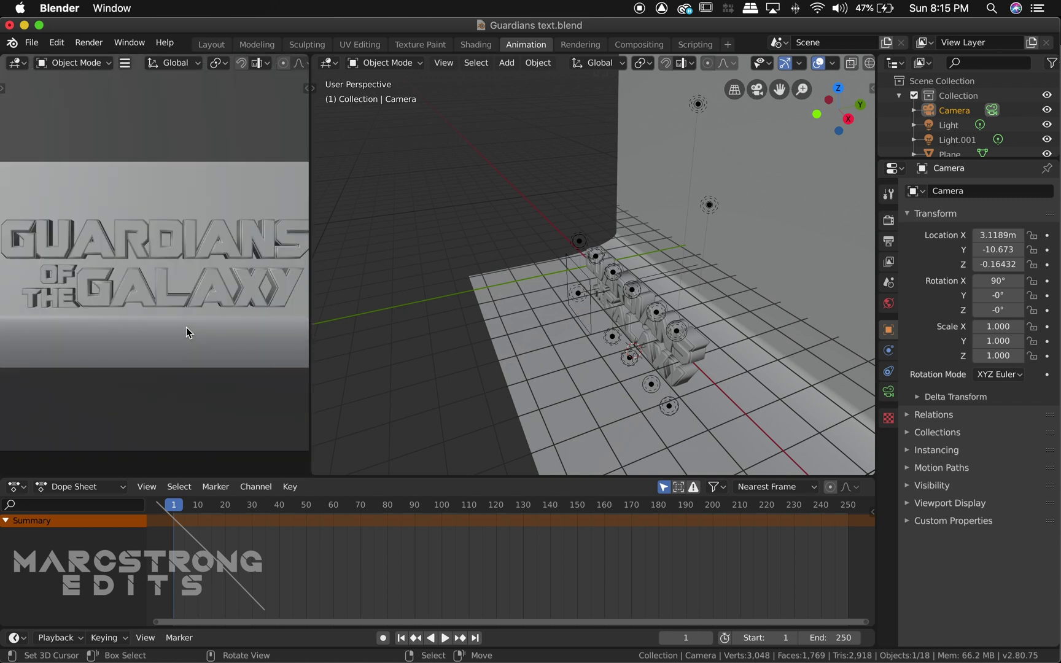
{"action": "scroll", "coordinate": [188, 333], "scroll_direction": "down", "scroll_amount": 2}
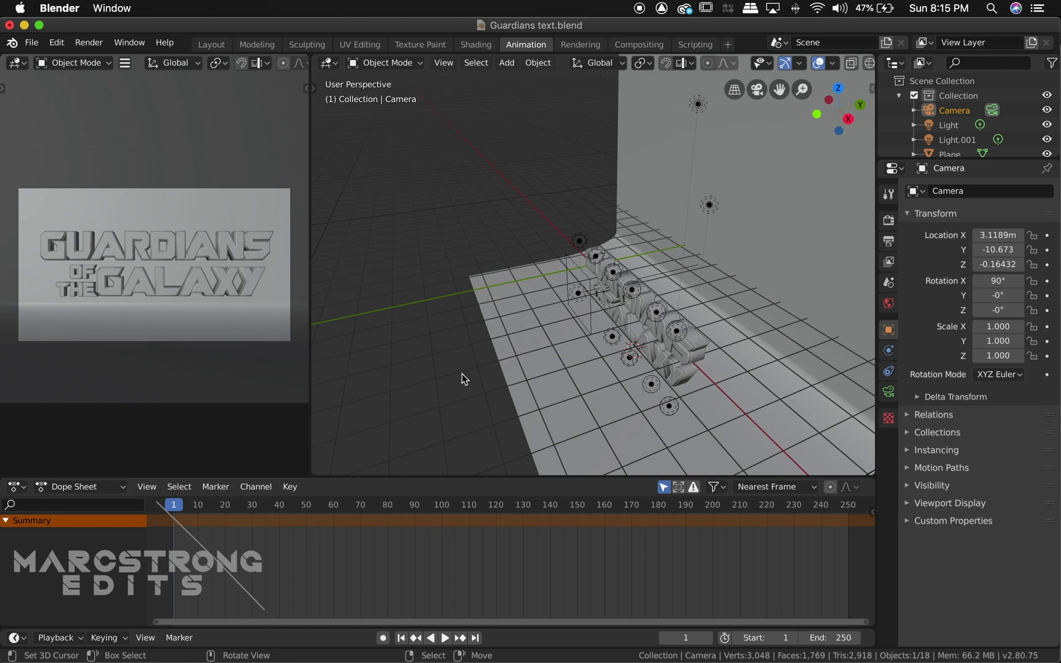
{"action": "scroll", "coordinate": [467, 380], "scroll_direction": "down", "scroll_amount": 4}
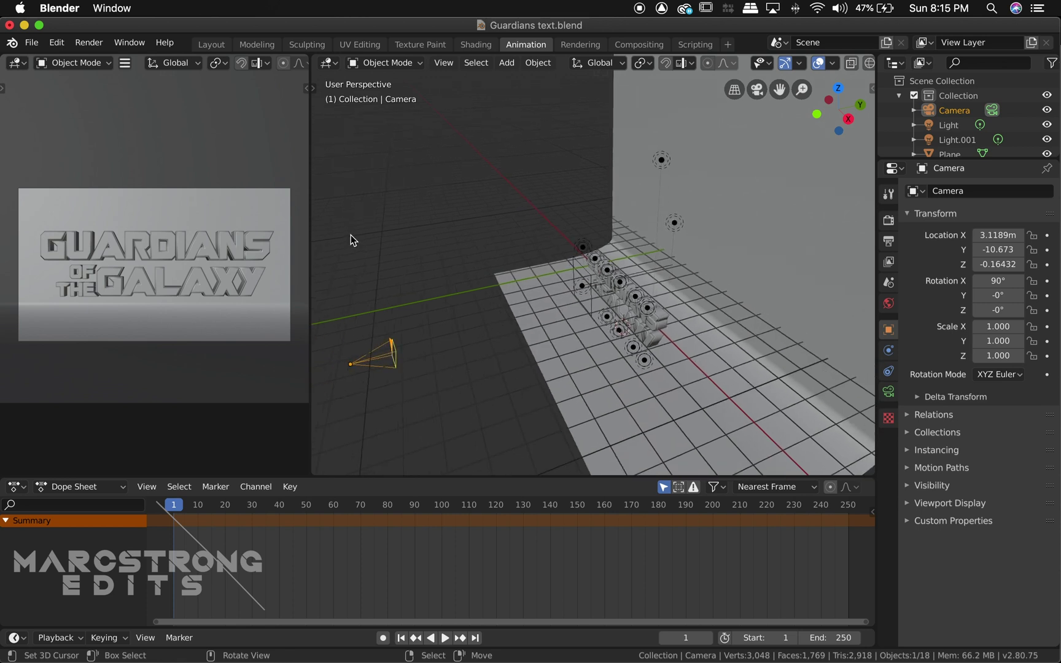
{"action": "key", "text": "t"}
{"action": "left_click", "coordinate": [334, 148]}
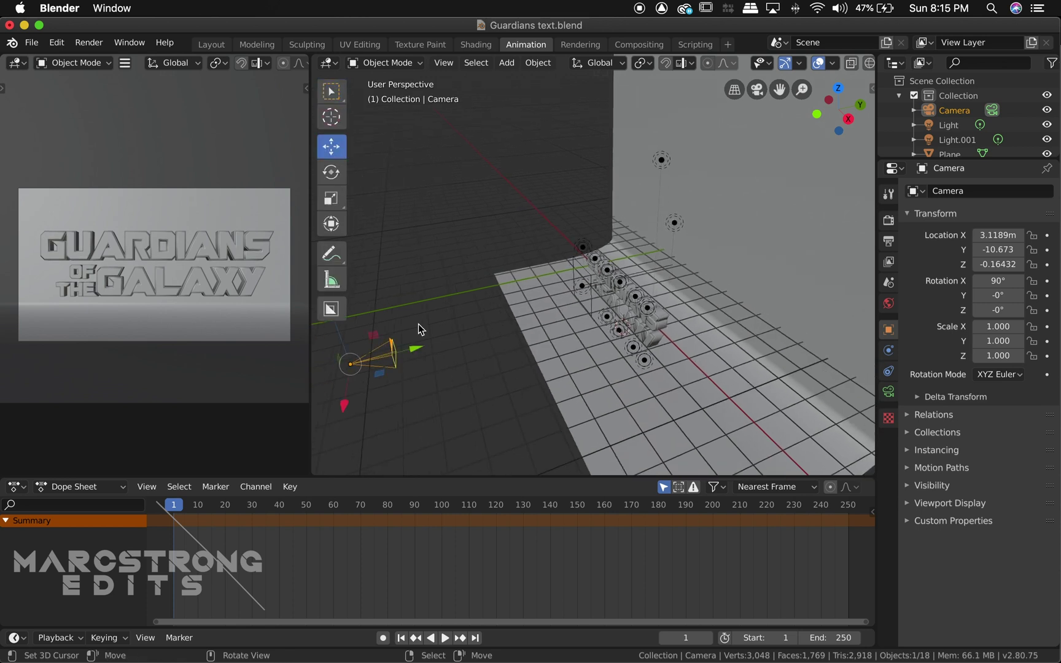
{"action": "key", "text": "t"}
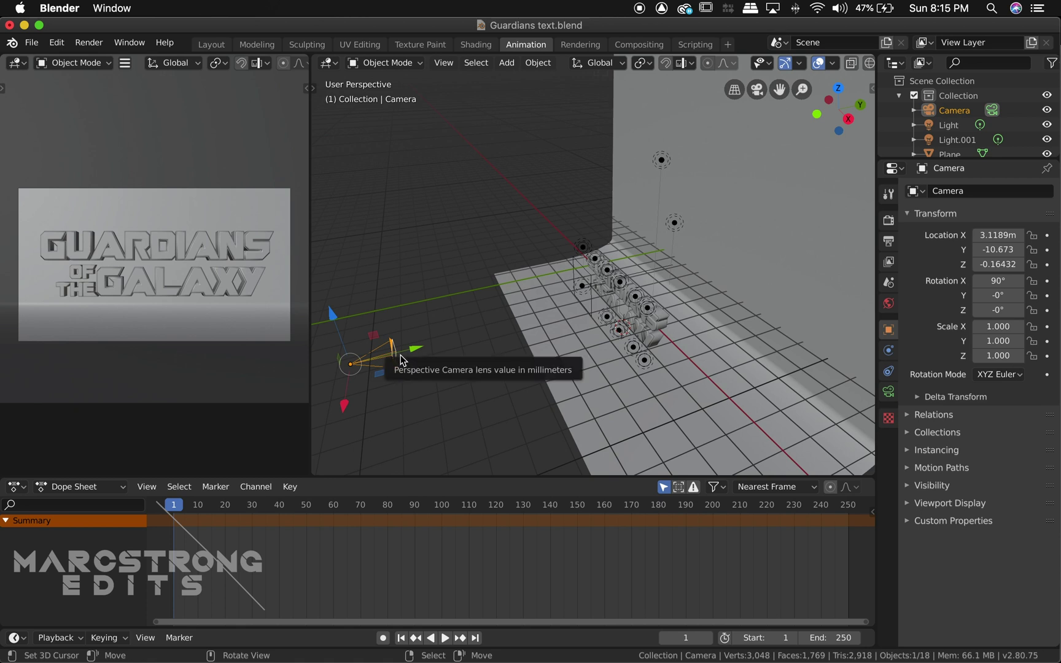
{"action": "left_click", "coordinate": [385, 639]}
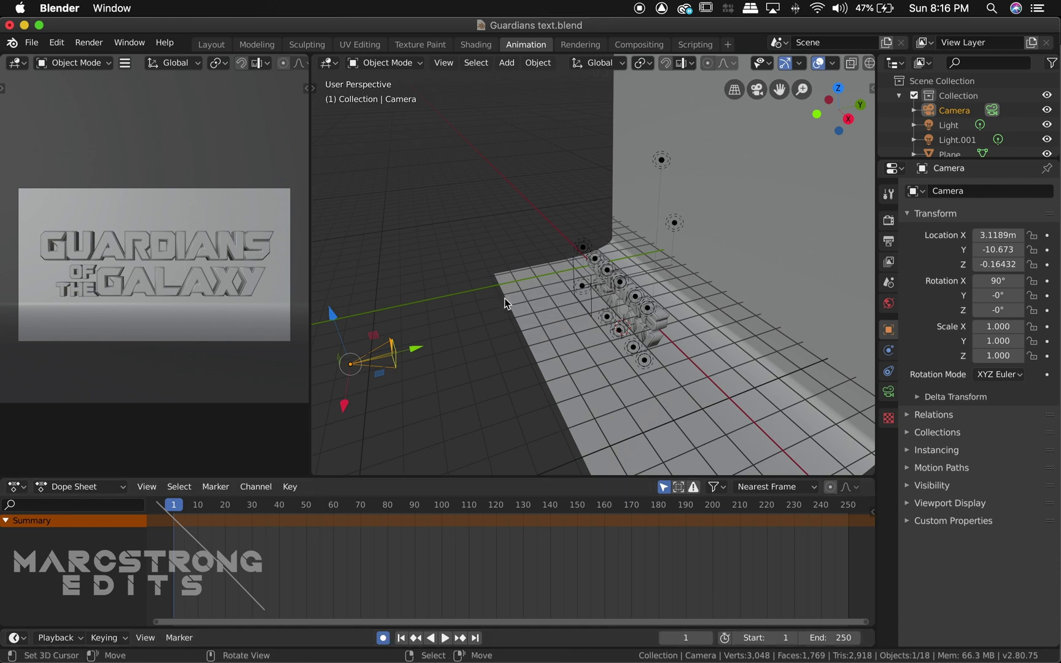
Key the camera's location and rotation, pulling it back along Y to -11.328m by frame 60.
{"action": "key", "text": "i"}
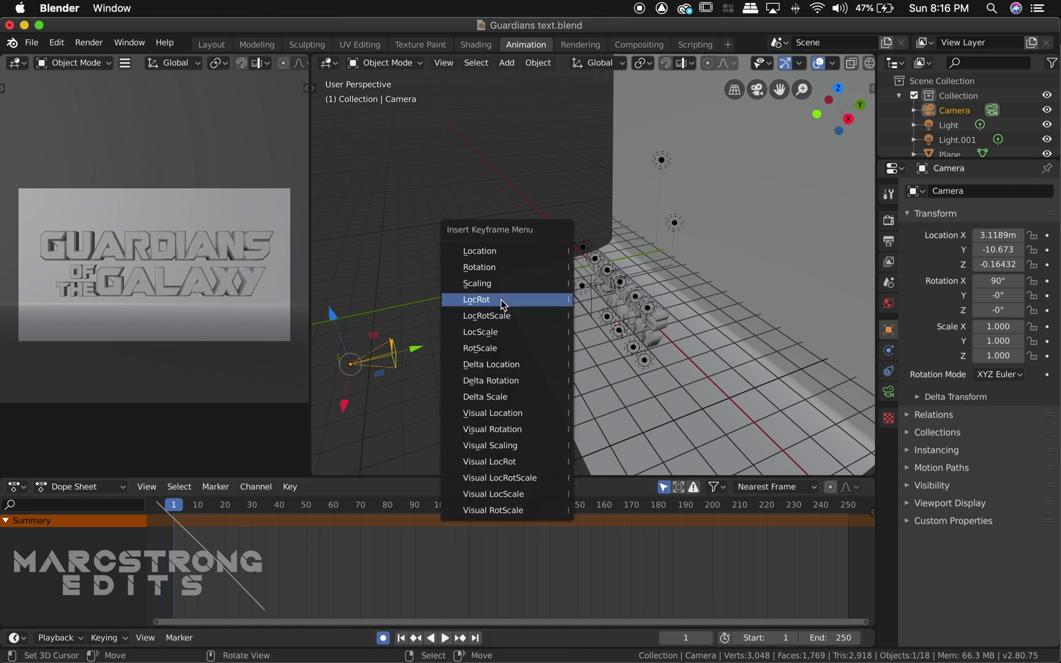
{"action": "left_click", "coordinate": [503, 301]}
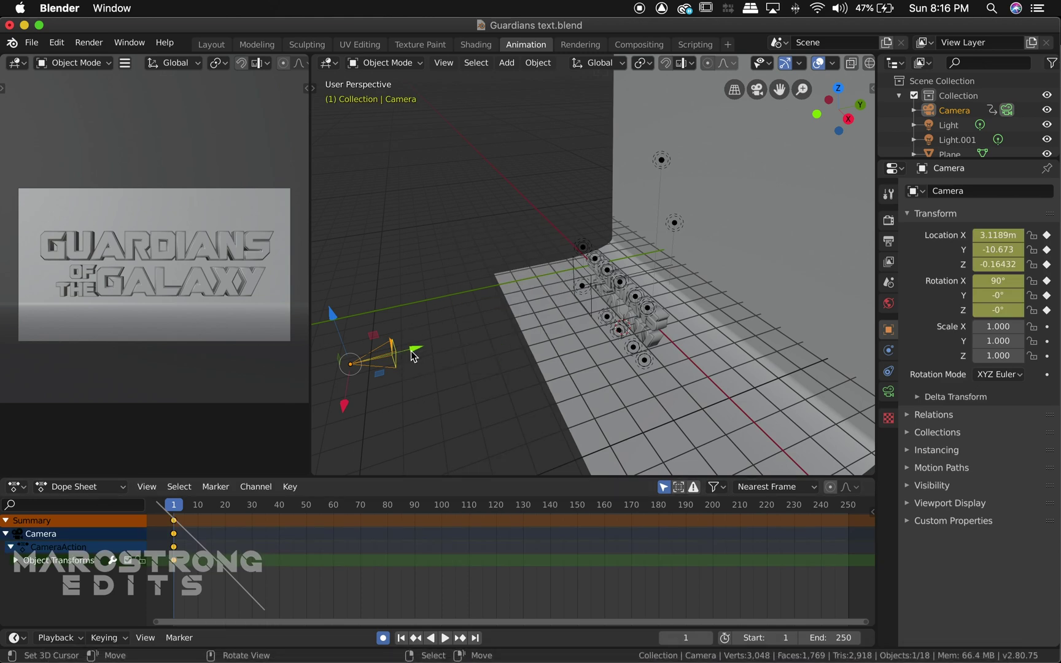
{"action": "mouse_move", "coordinate": [410, 352]}
{"action": "left_mouse_down"}
{"action": "mouse_move", "coordinate": [694, 338]}
{"action": "mouse_move", "coordinate": [695, 350]}
{"action": "left_mouse_up"}
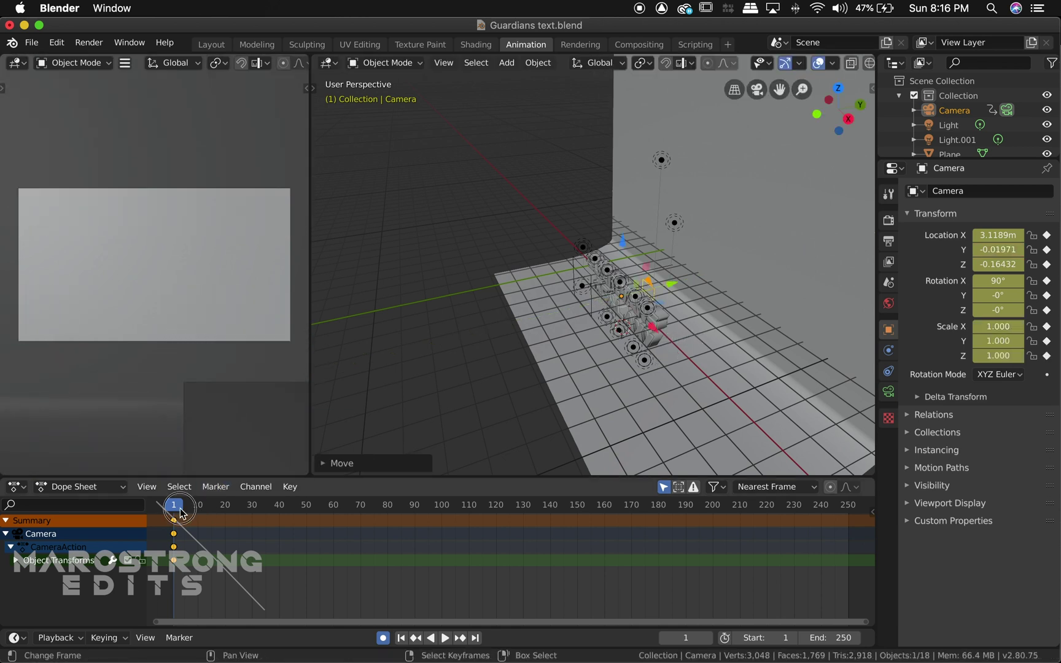
{"action": "key", "text": "space"}
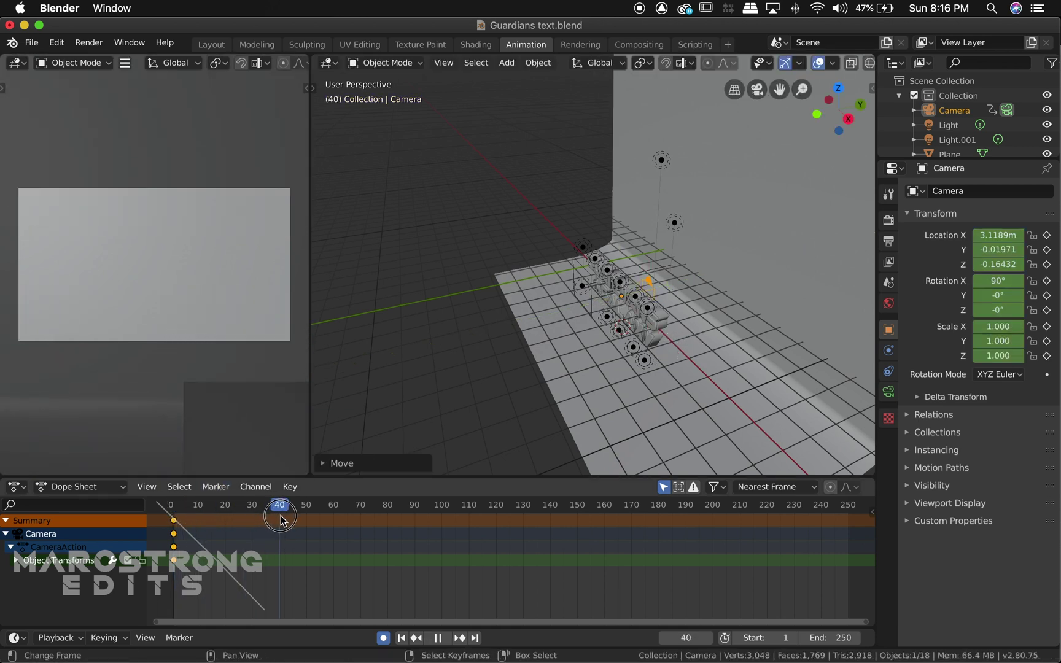
{"action": "left_click_drag", "start_coordinate": [281, 521], "coordinate": [281, 521]}
{"action": "left_click_drag", "start_coordinate": [672, 285], "coordinate": [415, 333]}
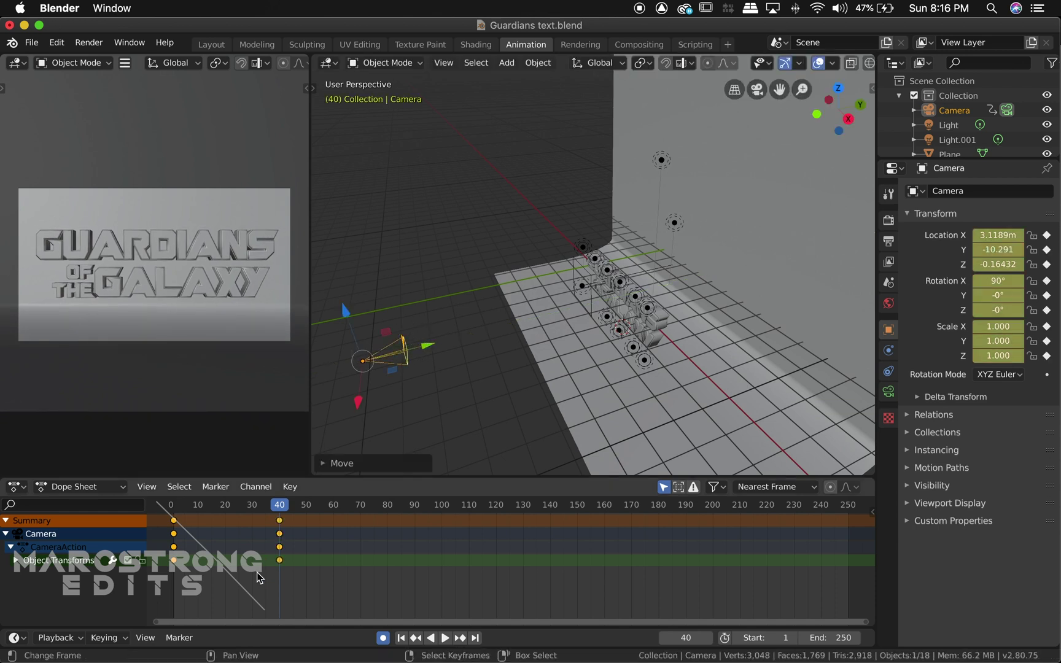
{"action": "left_click_drag", "start_coordinate": [281, 526], "coordinate": [334, 511]}
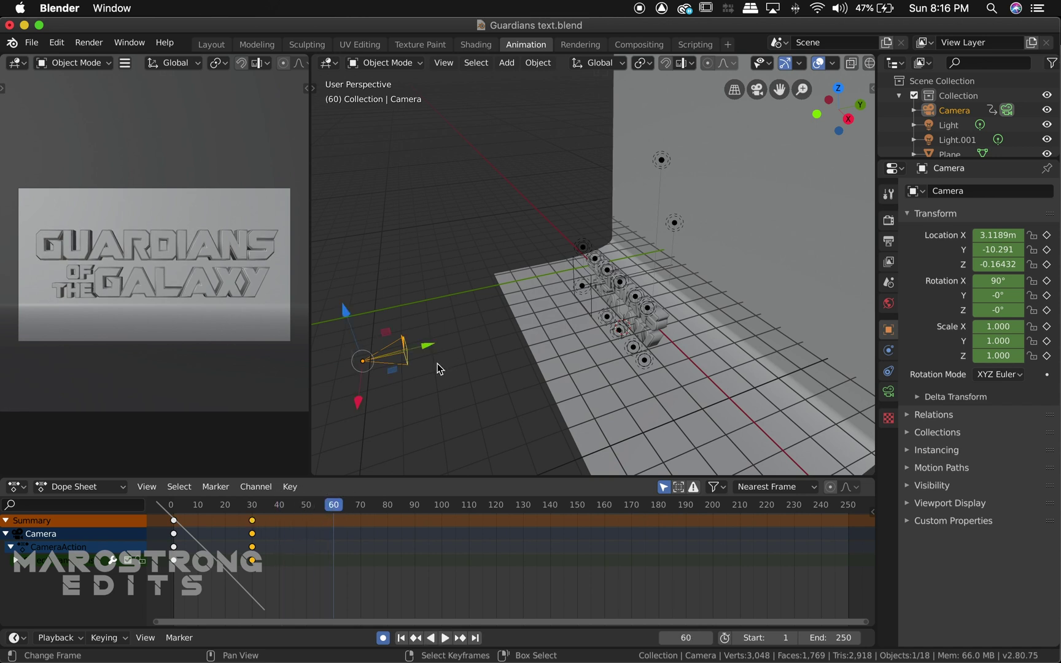
{"action": "left_click_drag", "start_coordinate": [430, 348], "coordinate": [393, 360]}
{"action": "left_click", "coordinate": [197, 513]}
Rewind to frame 1 and play back the camera pull-back animation.
{"action": "key", "text": "space"}
{"action": "left_click_drag", "start_coordinate": [195, 512], "coordinate": [866, 517]}
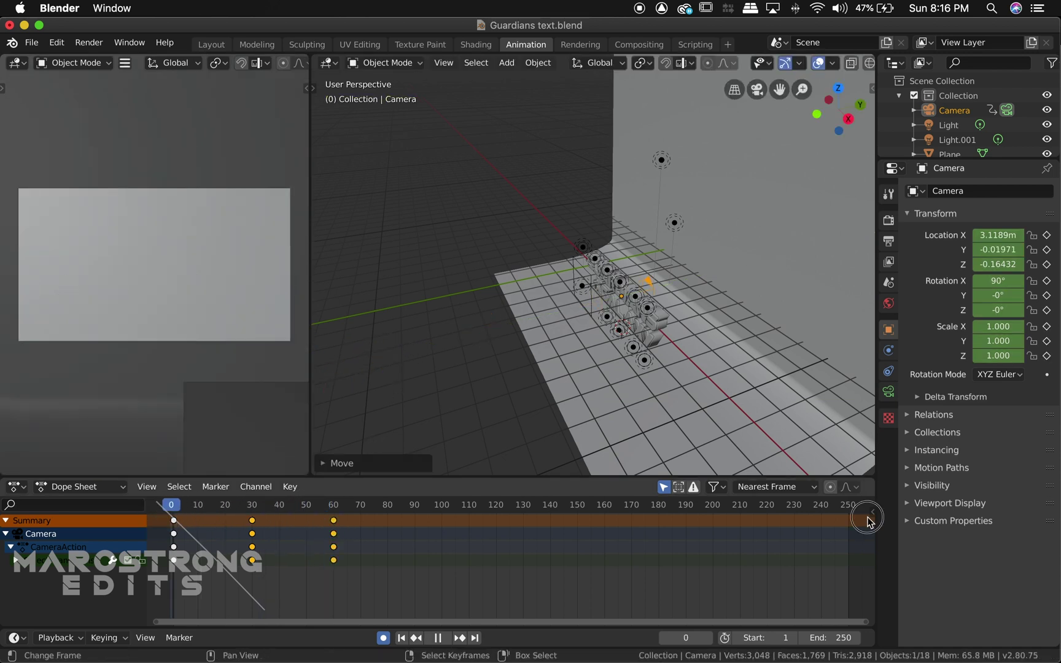
{"action": "key", "text": "space"}
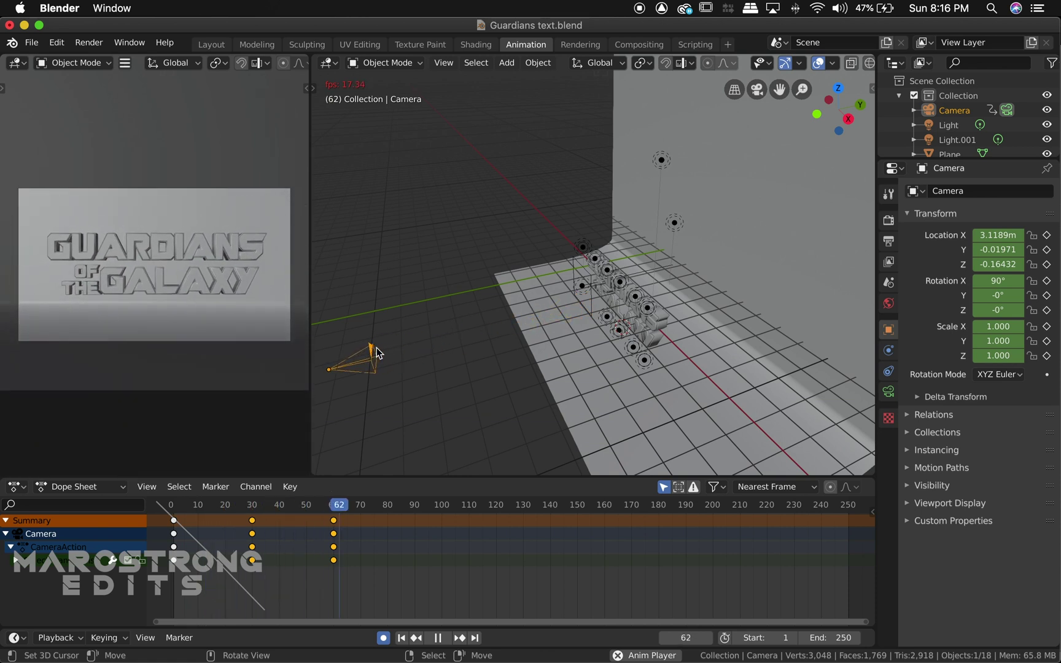
{"action": "key", "text": "space"}
{"action": "left_click", "coordinate": [226, 508]}
{"action": "key", "text": "shift+Left"}
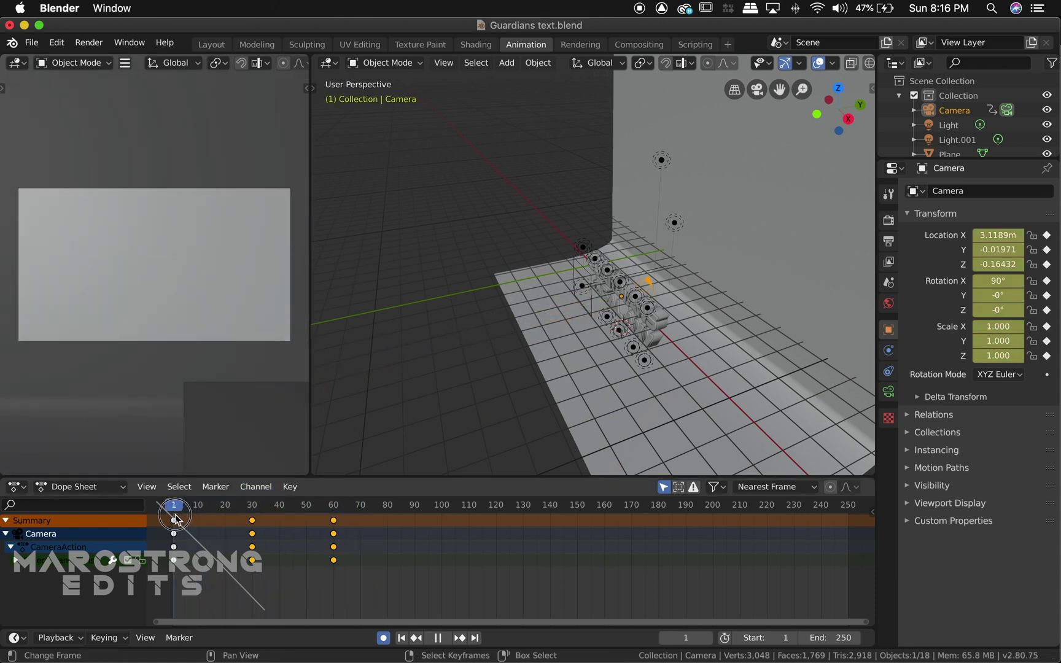
{"action": "key", "text": "space"}
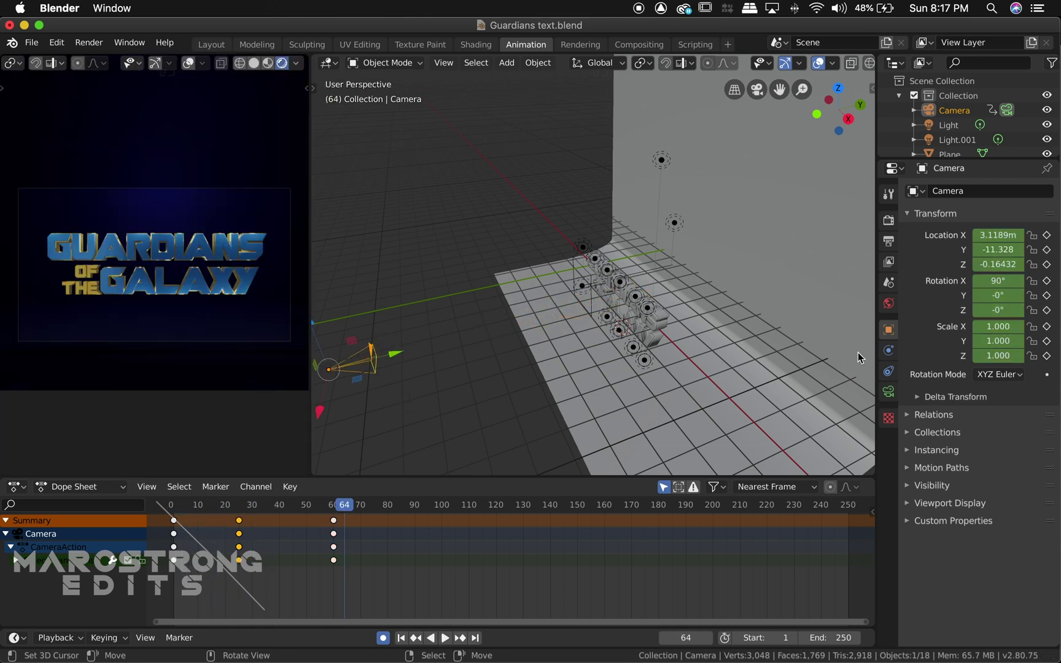
Turn on Eevee Ambient Occlusion with a 1.02m distance and widen the camera preview area.
{"action": "left_click", "coordinate": [888, 221]}
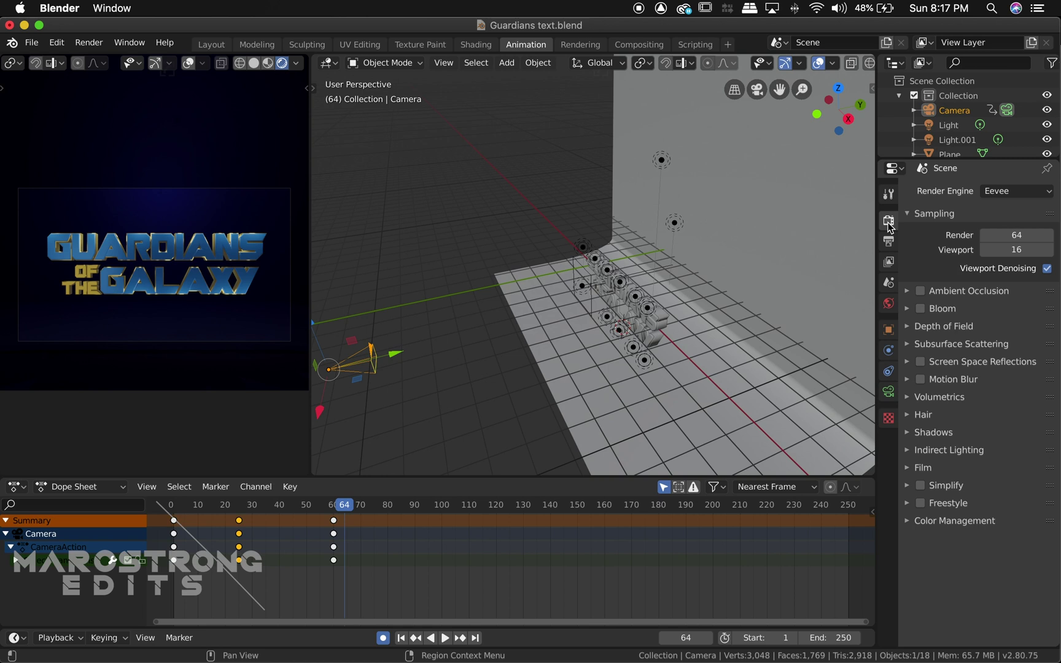
{"action": "left_click", "coordinate": [921, 292]}
{"action": "left_click", "coordinate": [907, 292]}
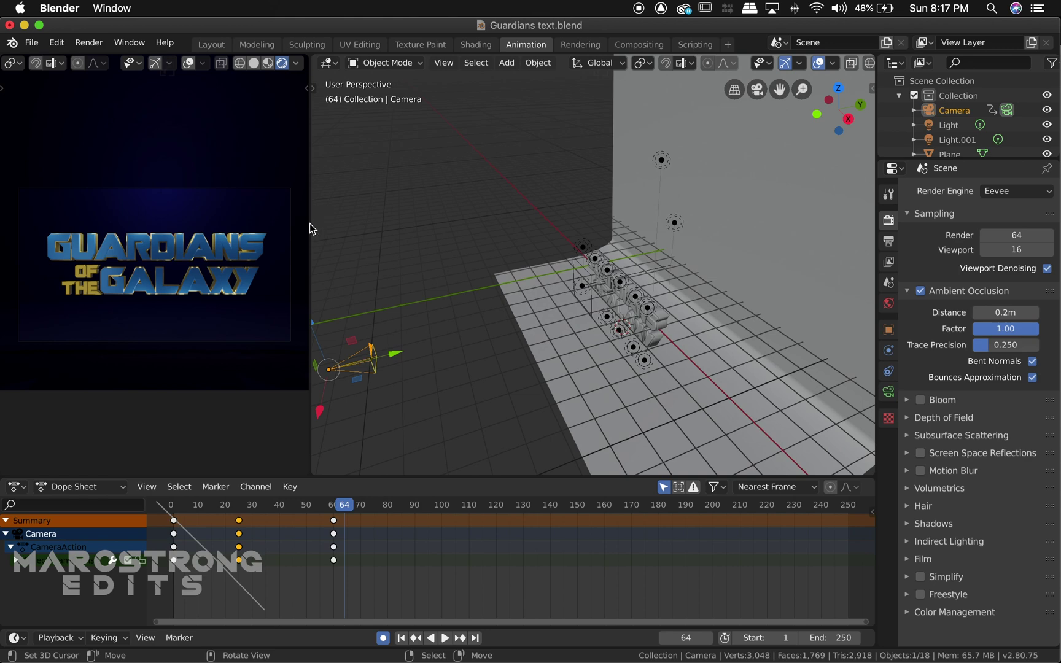
{"action": "left_click_drag", "start_coordinate": [308, 221], "coordinate": [403, 224]}
{"action": "scroll", "coordinate": [370, 241], "scroll_direction": "up", "scroll_amount": 4}
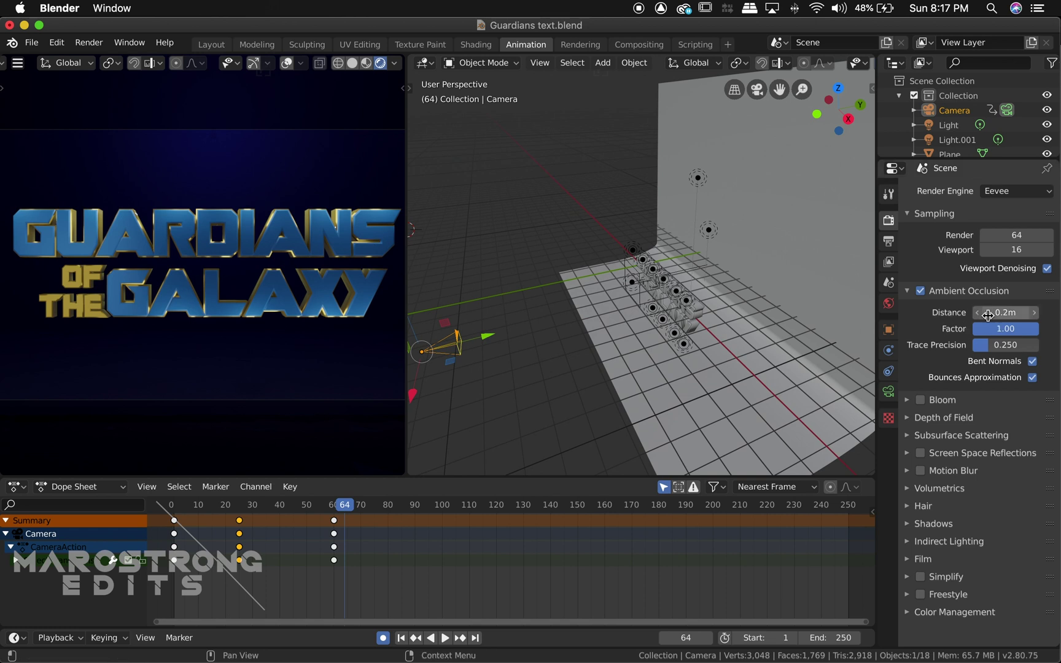
{"action": "left_click_drag", "start_coordinate": [1006, 312], "coordinate": [1013, 311]}
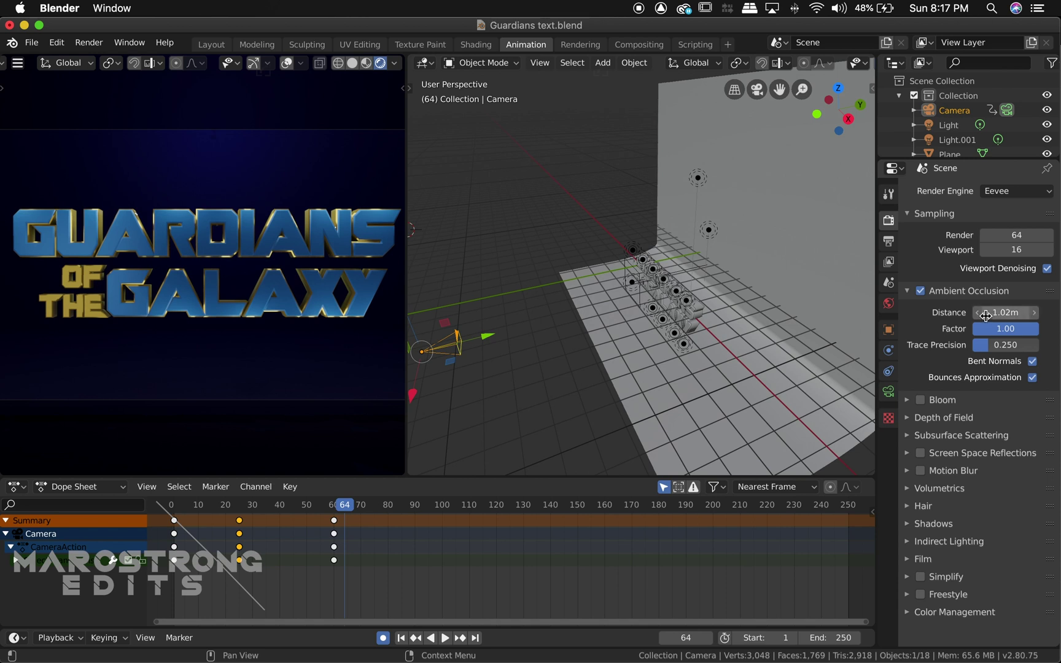
Enable Bloom with threshold 3.735 and turn on Screen Space Reflections.
{"action": "left_click", "coordinate": [908, 400]}
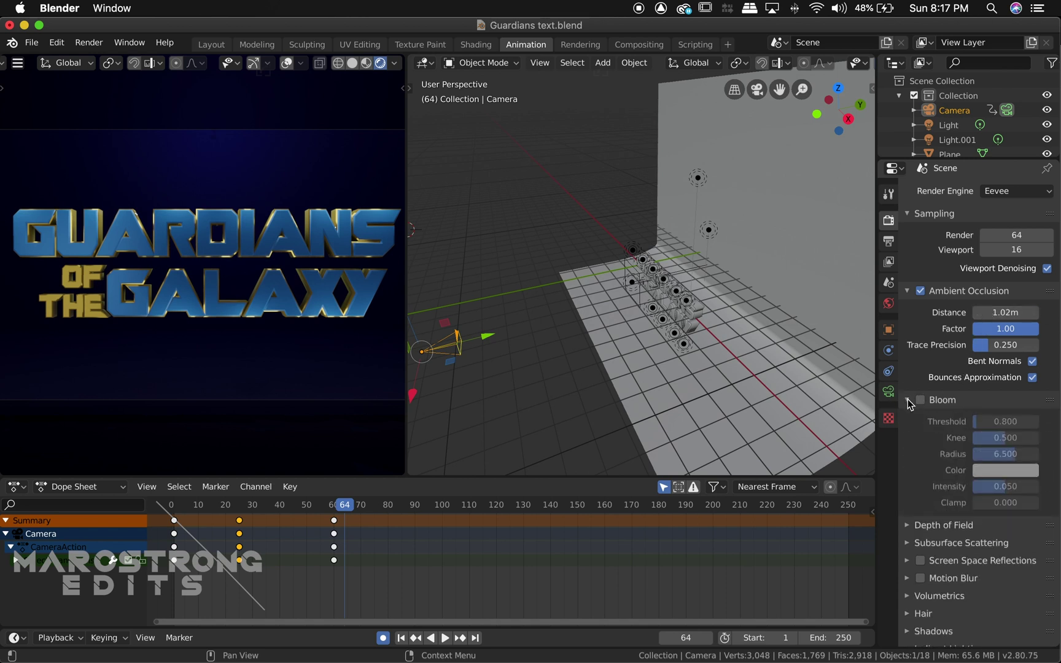
{"action": "left_click", "coordinate": [920, 400]}
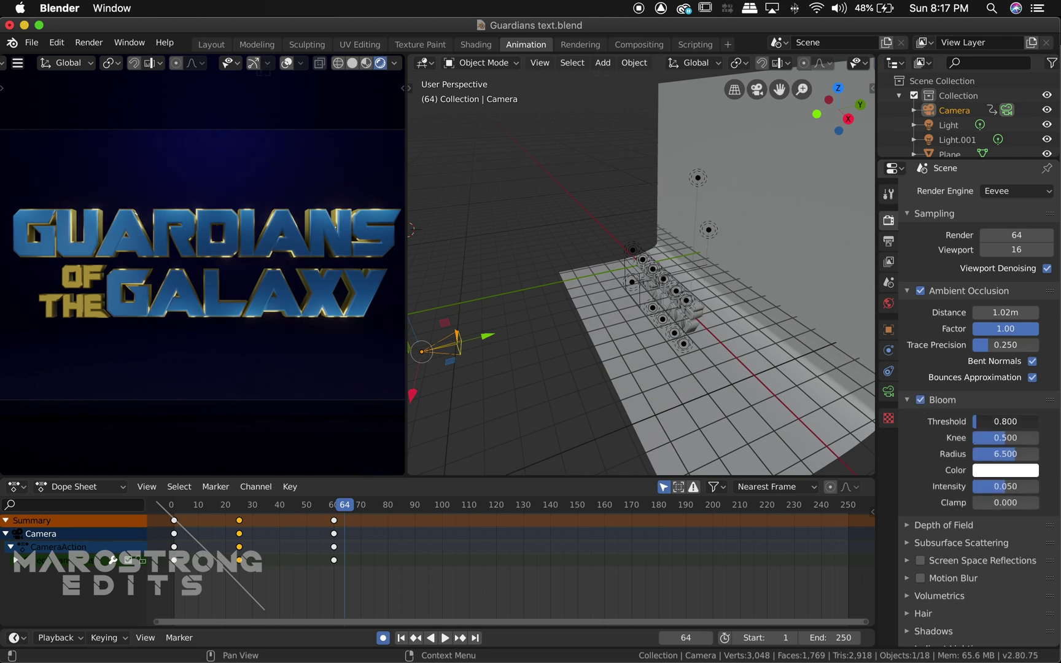
{"action": "left_click_drag", "start_coordinate": [1005, 421], "coordinate": [1034, 421]}
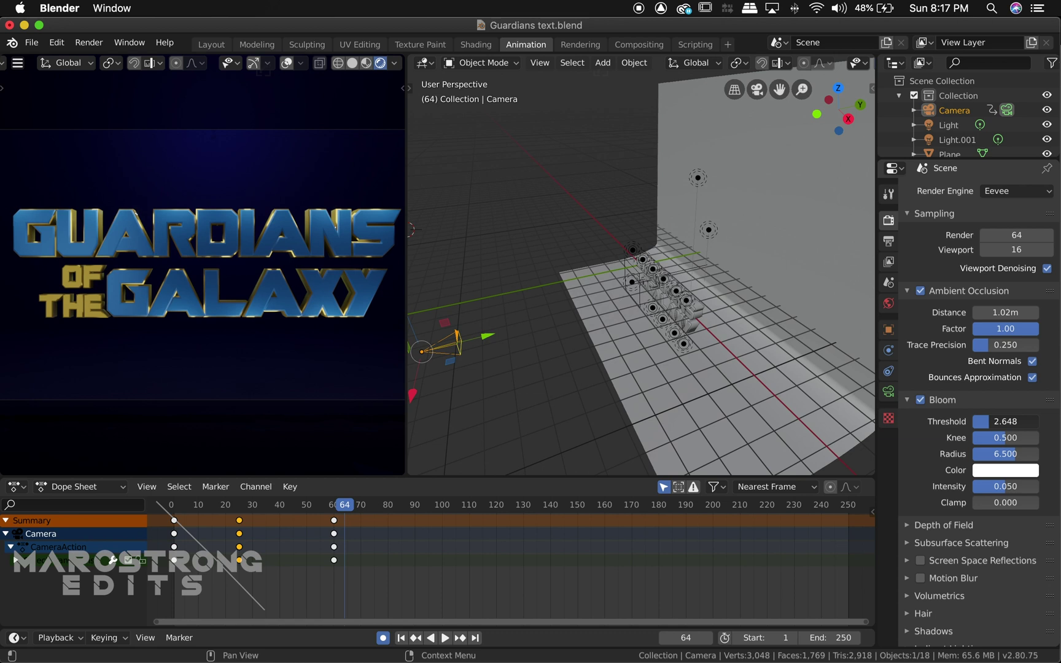
{"action": "left_click_drag", "start_coordinate": [1013, 421], "coordinate": [1025, 421]}
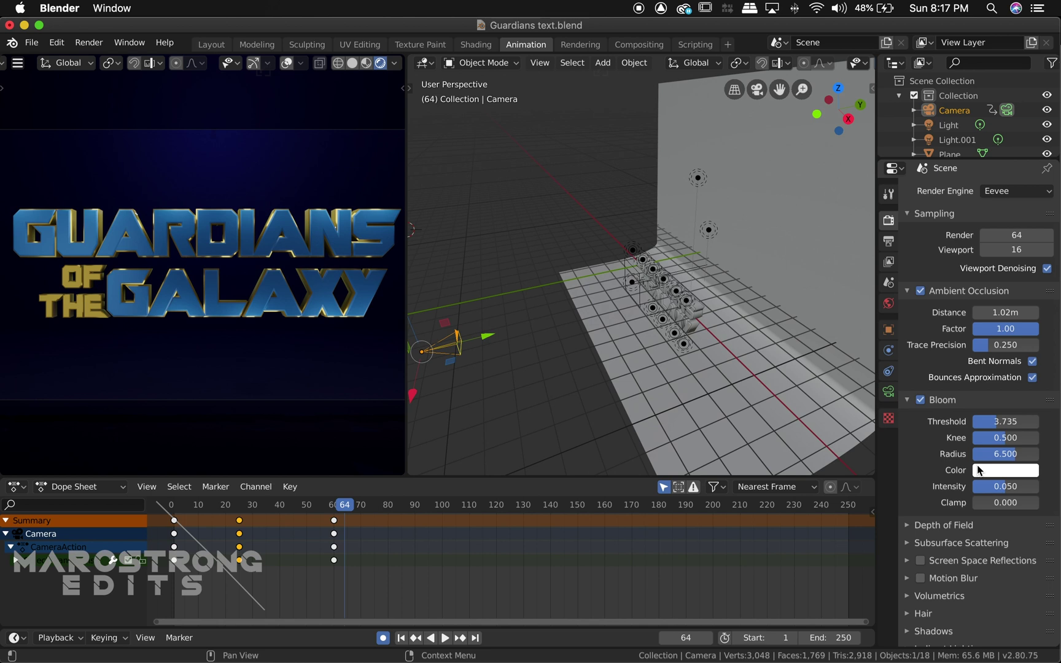
{"action": "left_click", "coordinate": [920, 560]}
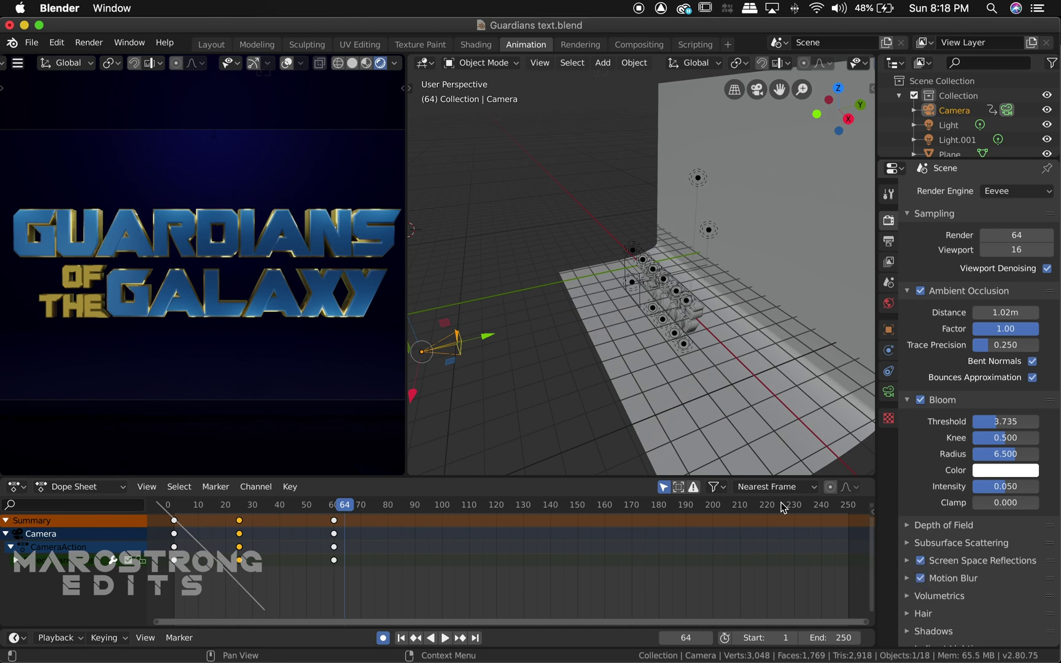
Rewind to the first frame, preview the effects in playback, and set the end frame to 80.
{"action": "key", "text": "shift+Left"}
{"action": "key", "text": "space"}
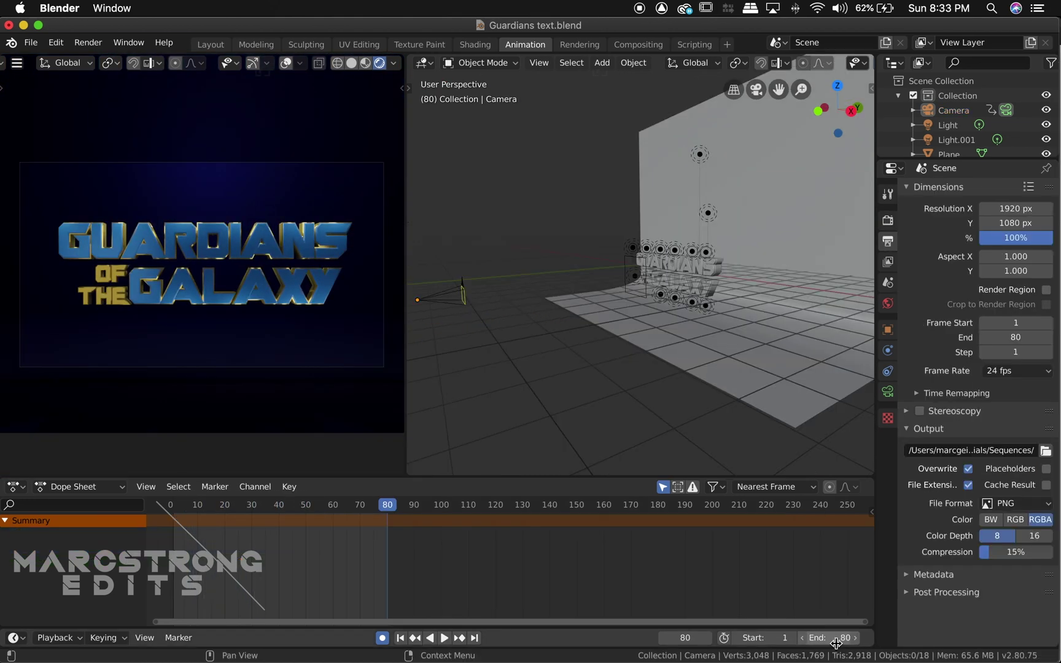
{"action": "left_click", "coordinate": [836, 643]}
Confirm the end frame at 80 and scrub through the final frames of the camera move.
{"action": "left_click", "coordinate": [139, 564]}
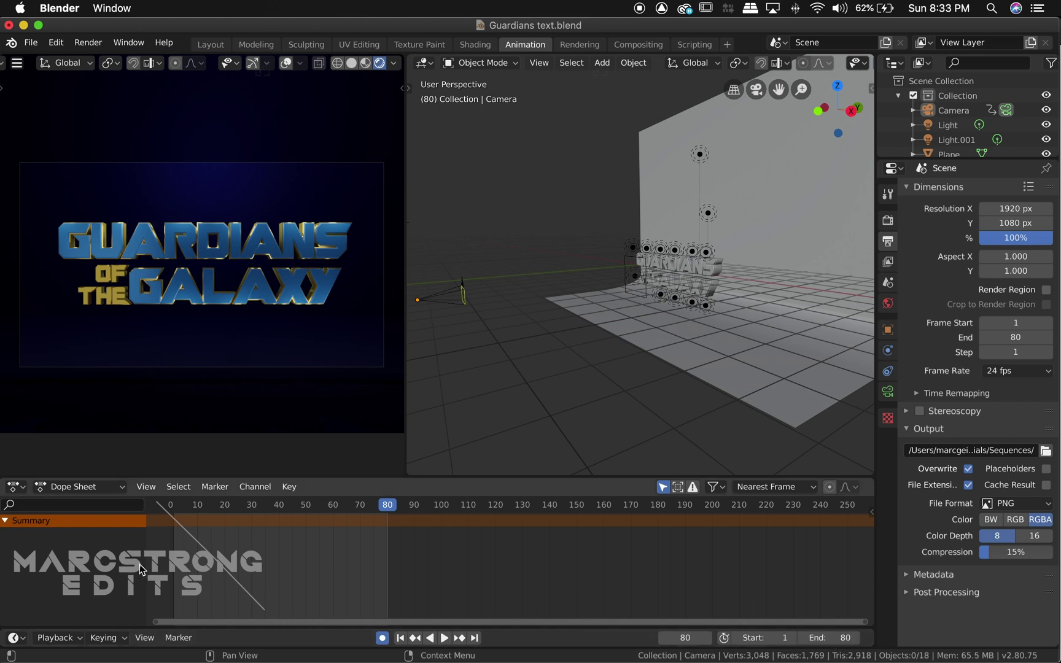
{"action": "mouse_move", "coordinate": [379, 507]}
{"action": "left_mouse_down"}
{"action": "mouse_move", "coordinate": [347, 508]}
{"action": "mouse_move", "coordinate": [387, 510]}
{"action": "left_mouse_up"}
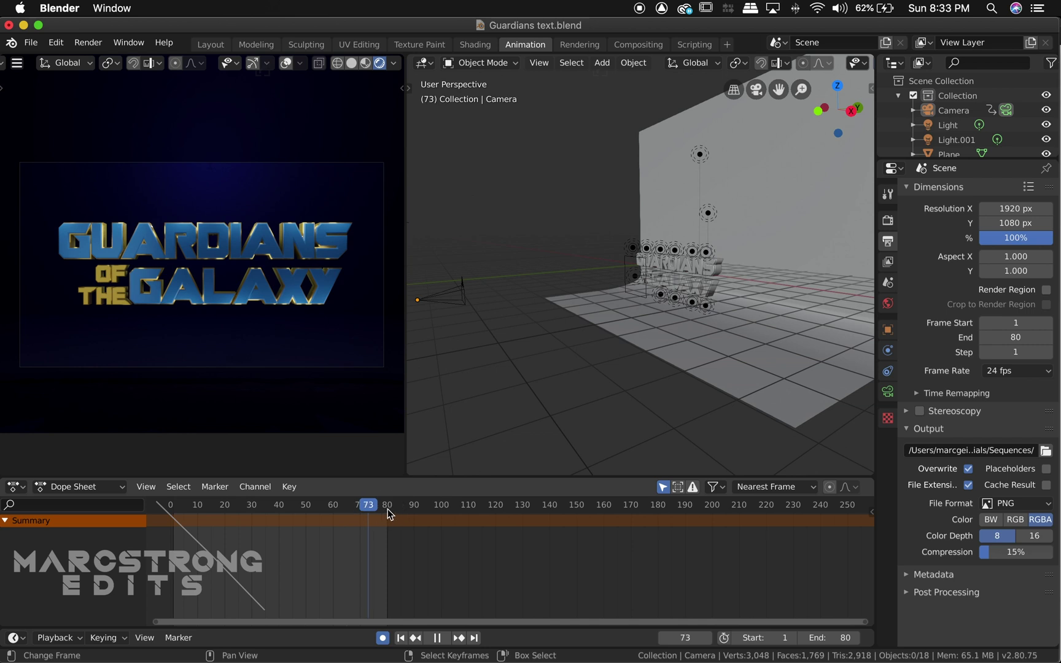
{"action": "key", "text": "space"}
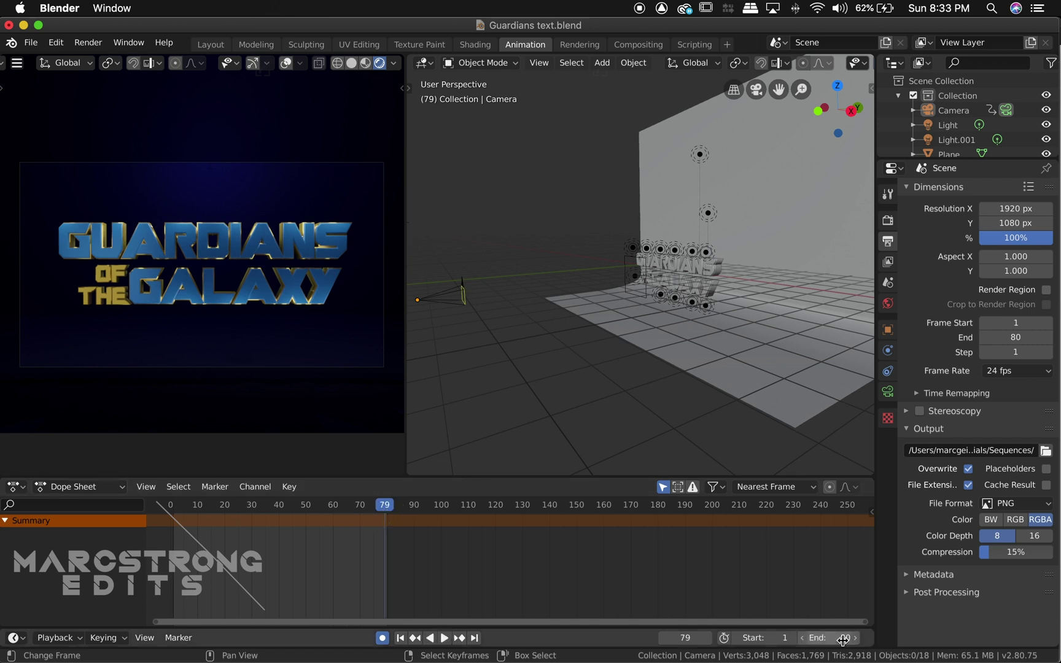
{"action": "left_click", "coordinate": [841, 639]}
{"action": "key", "text": "Return"}
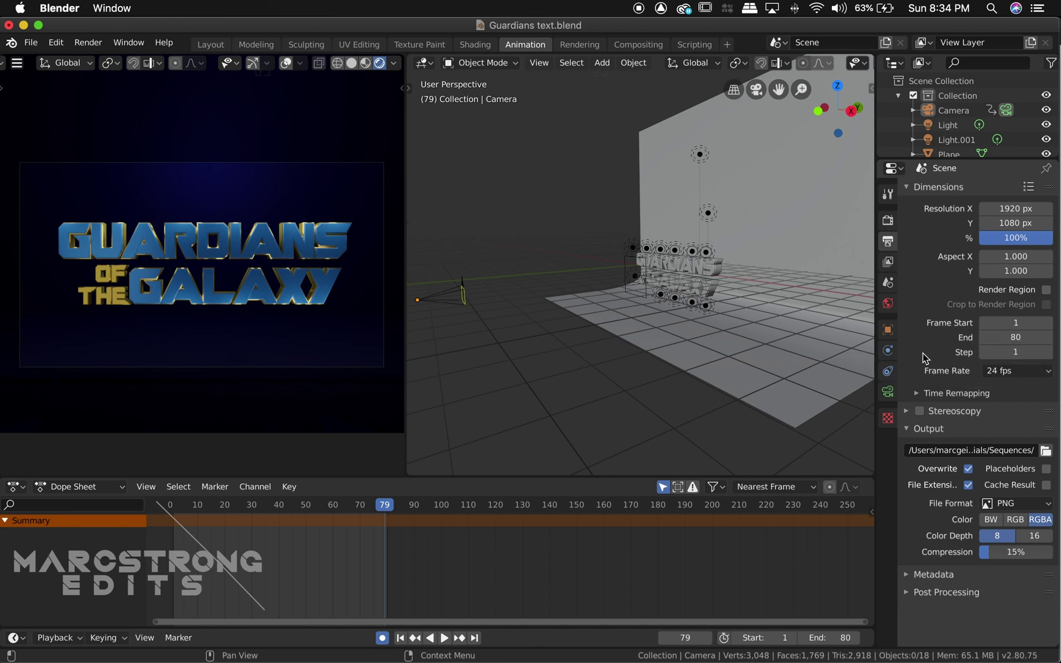
{"action": "left_click", "coordinate": [1044, 453]}
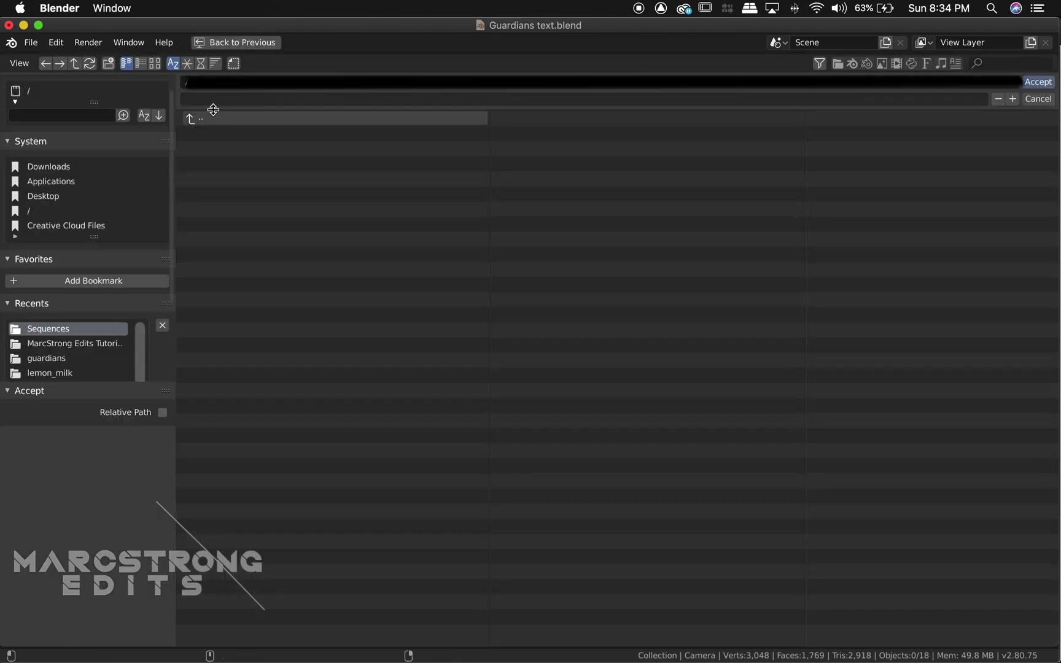
Create a folder named 1 inside Sequences and accept it as the render output path.
{"action": "left_click", "coordinate": [192, 122]}
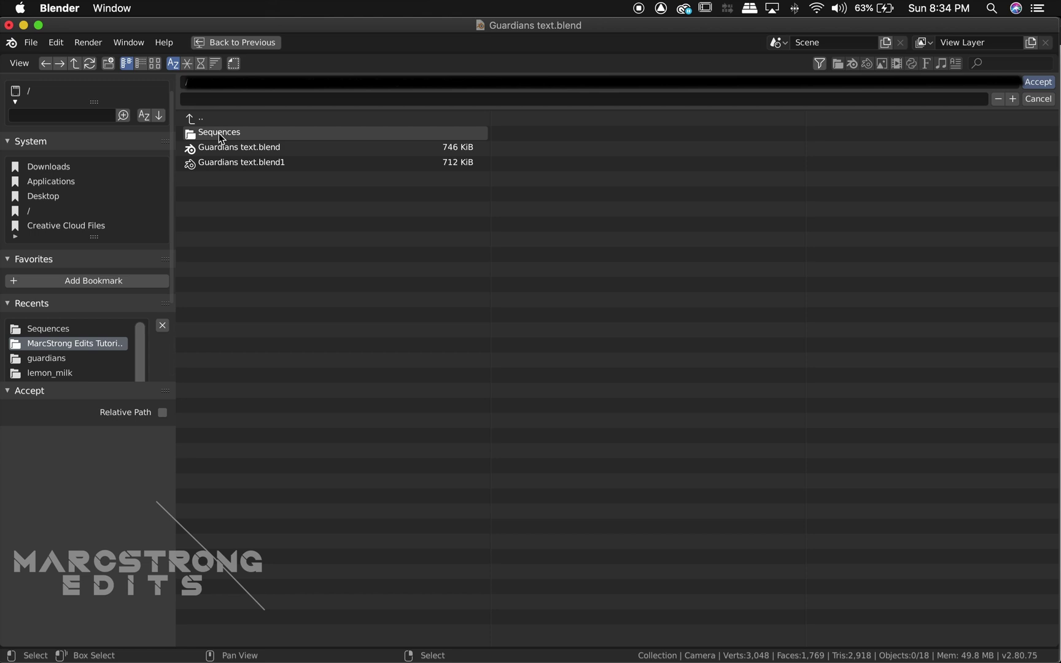
{"action": "left_click", "coordinate": [218, 134]}
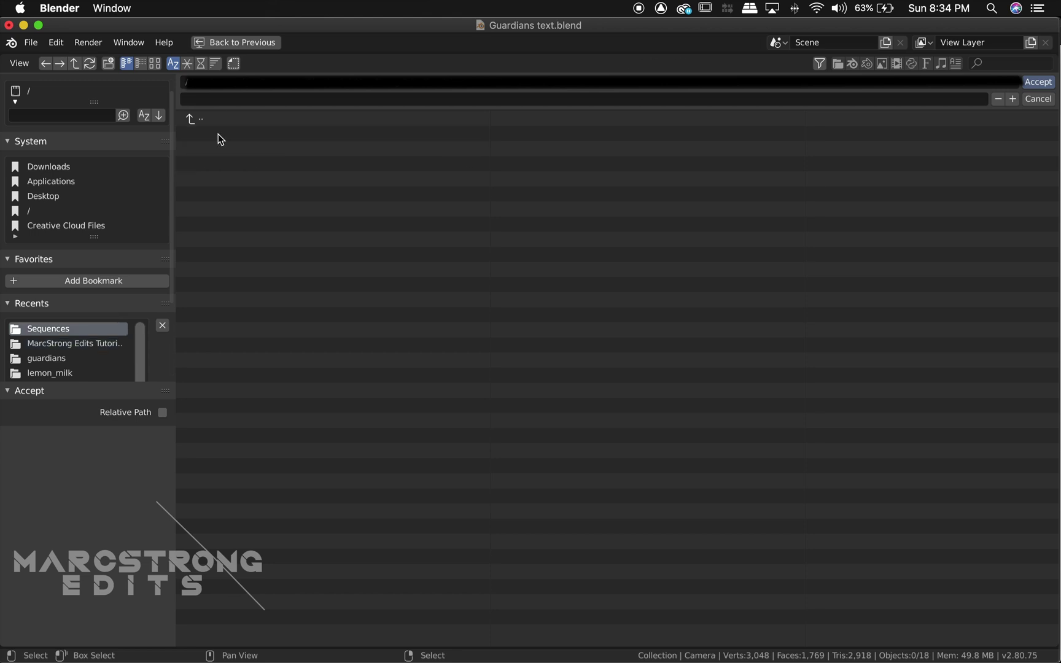
{"action": "left_click", "coordinate": [108, 63]}
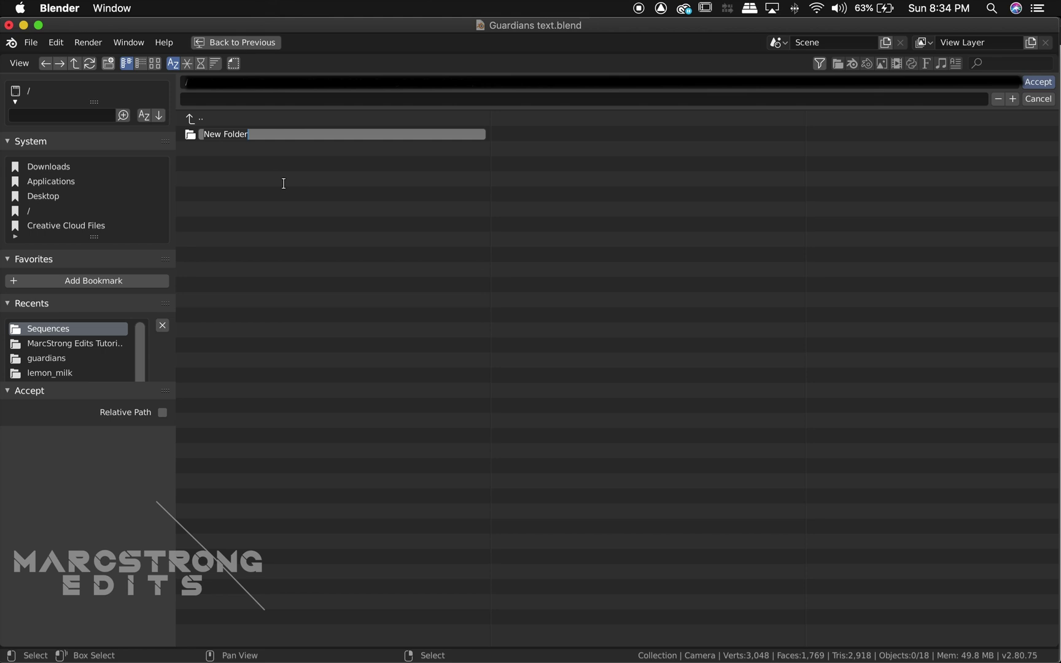
{"action": "type", "text": "1"}
{"action": "key", "text": "Return"}
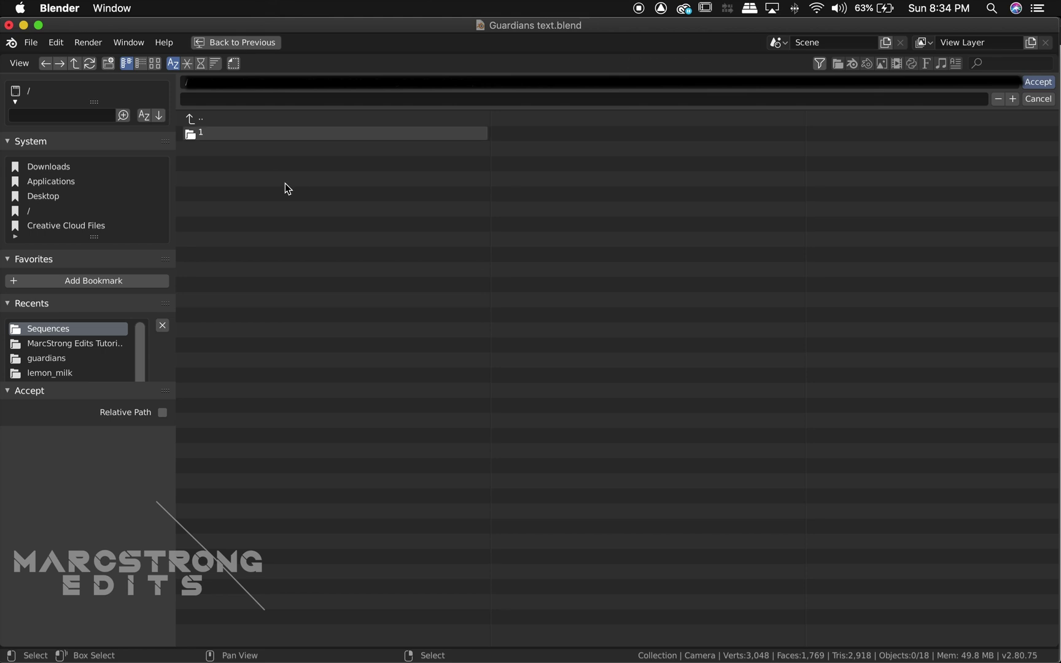
{"action": "left_click", "coordinate": [191, 133]}
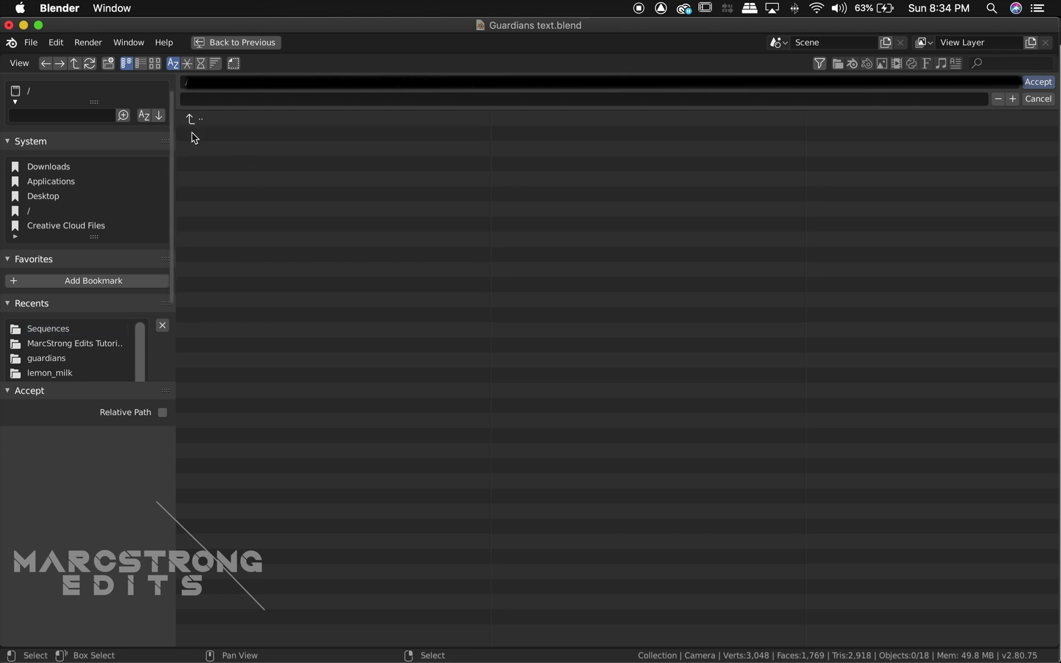
{"action": "left_click", "coordinate": [1036, 85]}
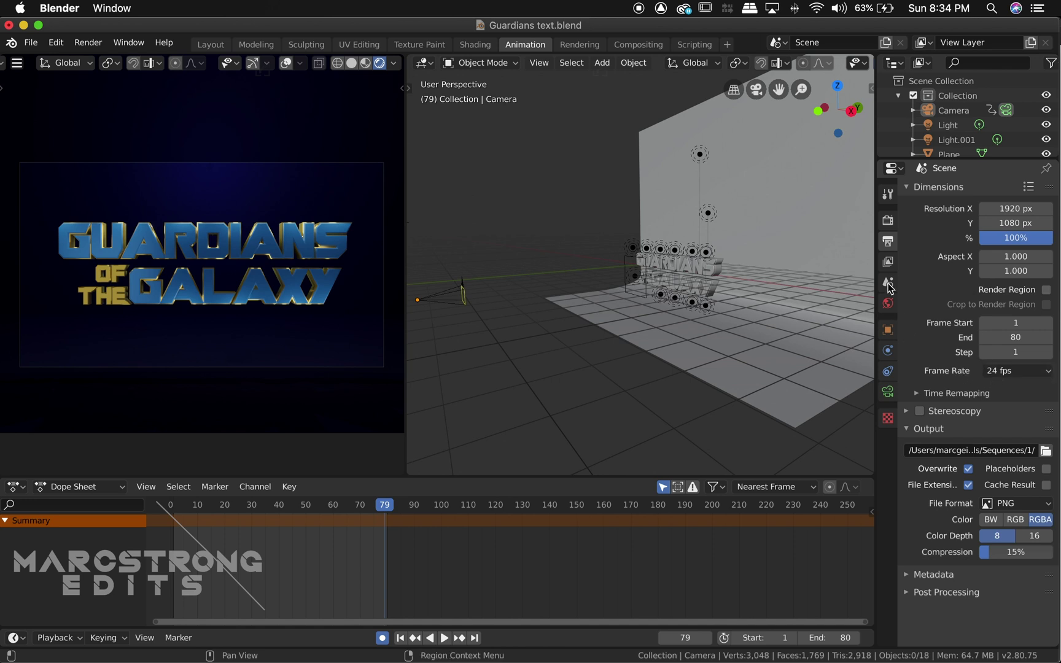
Open the Render menu to reach Render Animation.
{"action": "left_click", "coordinate": [87, 44]}
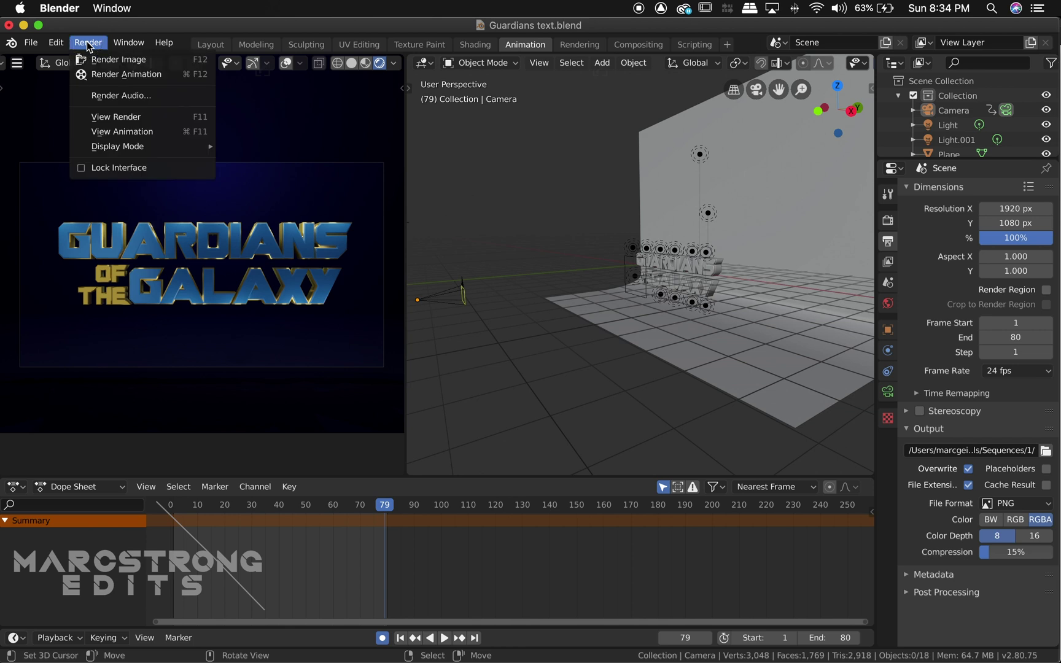